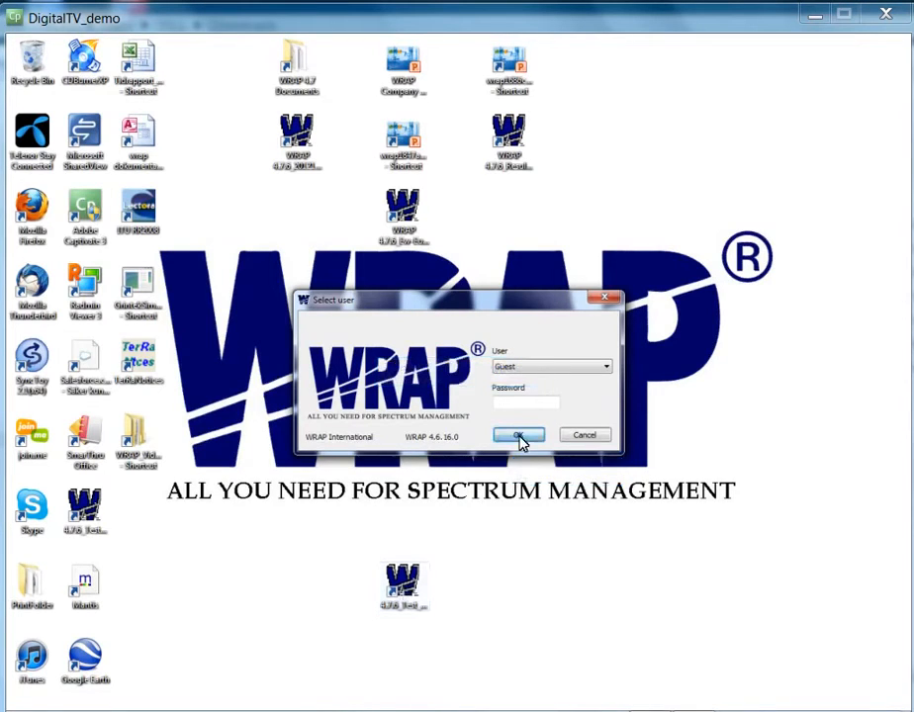
Log in as the Guest user and browse the database entries from WRAP DB to ITU GE06D in the project tree
{"action": "left_click", "coordinate": [518, 436]}
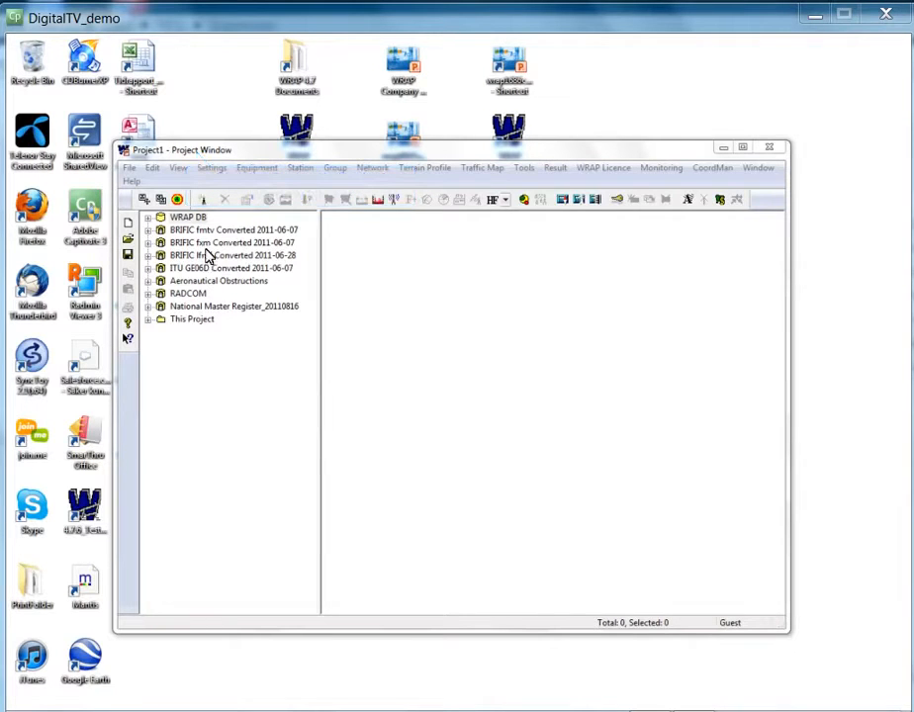
{"action": "left_click", "coordinate": [196, 158]}
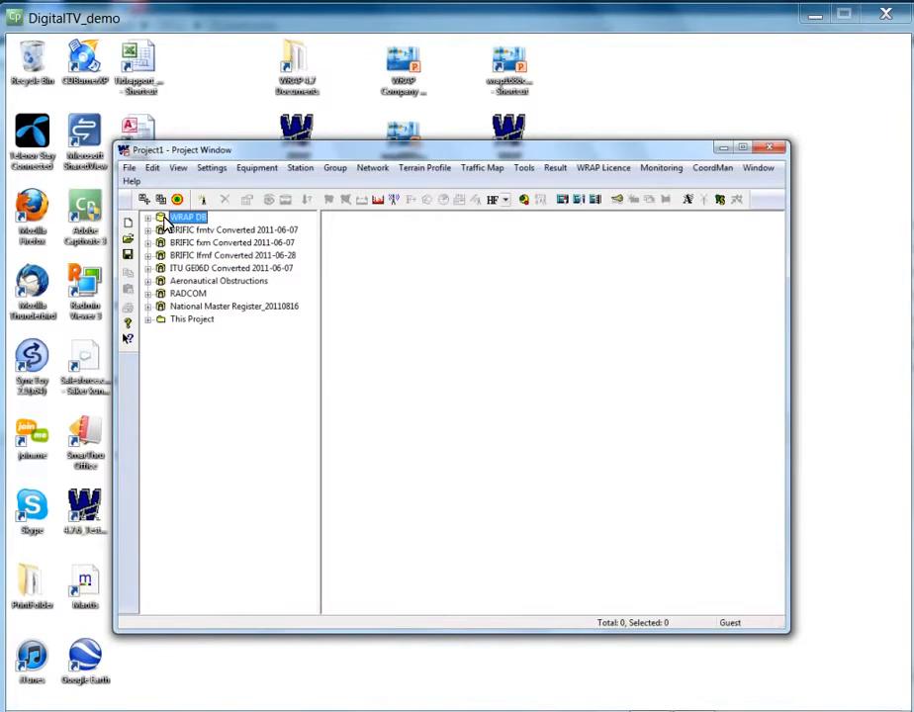
{"action": "left_click", "coordinate": [188, 232]}
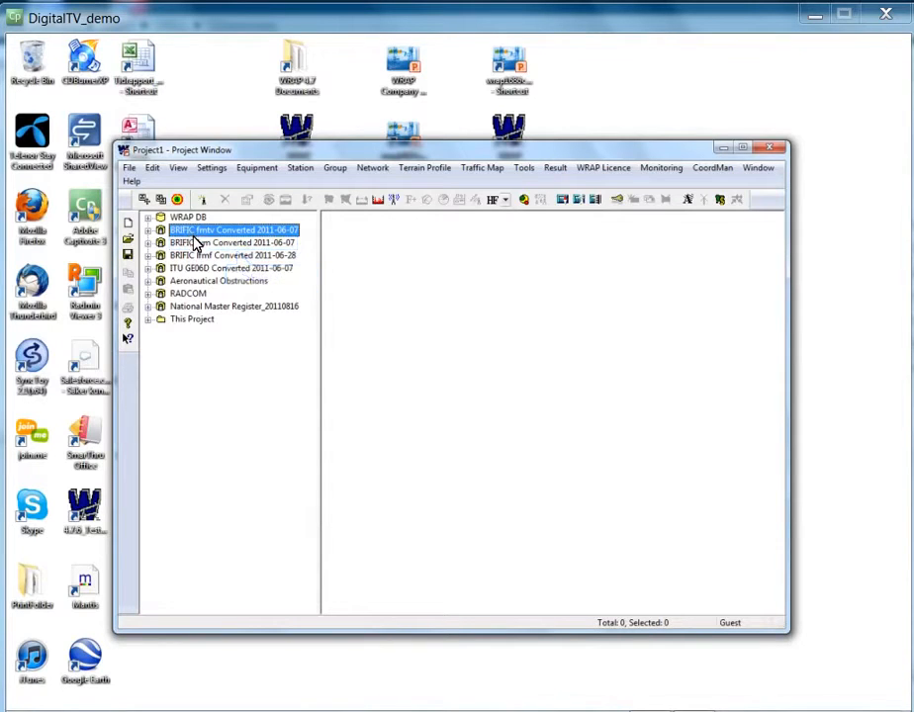
{"action": "left_click", "coordinate": [198, 245]}
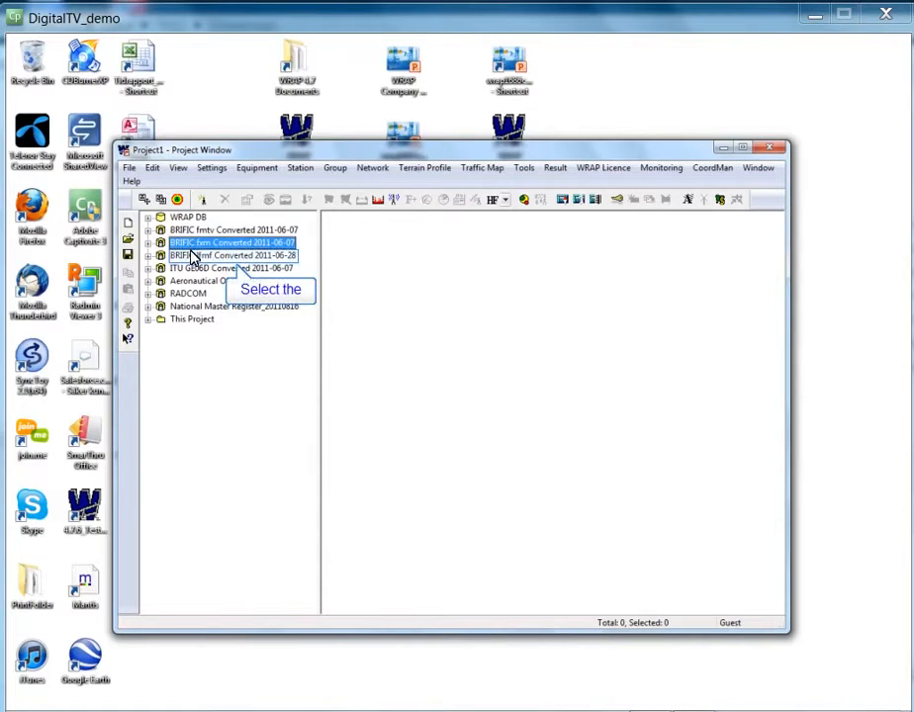
{"action": "left_click", "coordinate": [194, 257]}
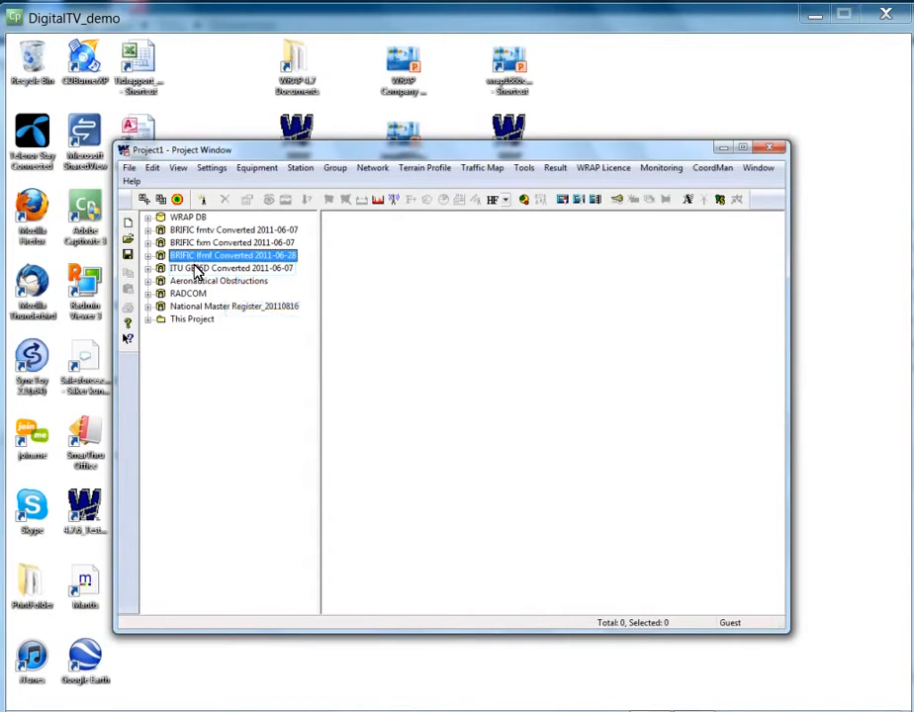
{"action": "left_click", "coordinate": [197, 270]}
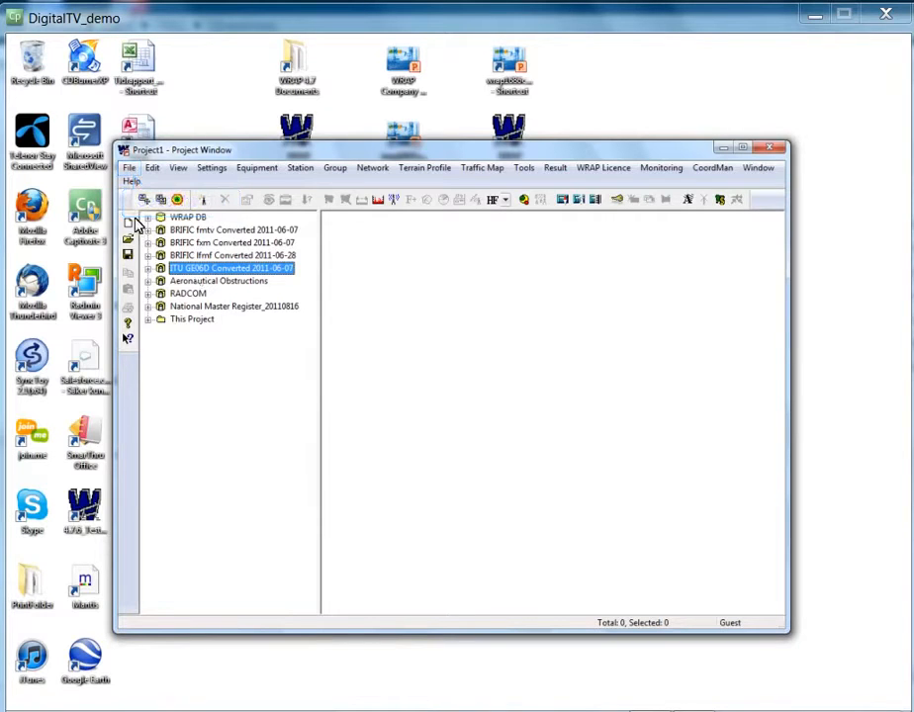
Open the recent project OstergotlandMap_Broadcast.wpr
{"action": "left_click", "coordinate": [130, 168]}
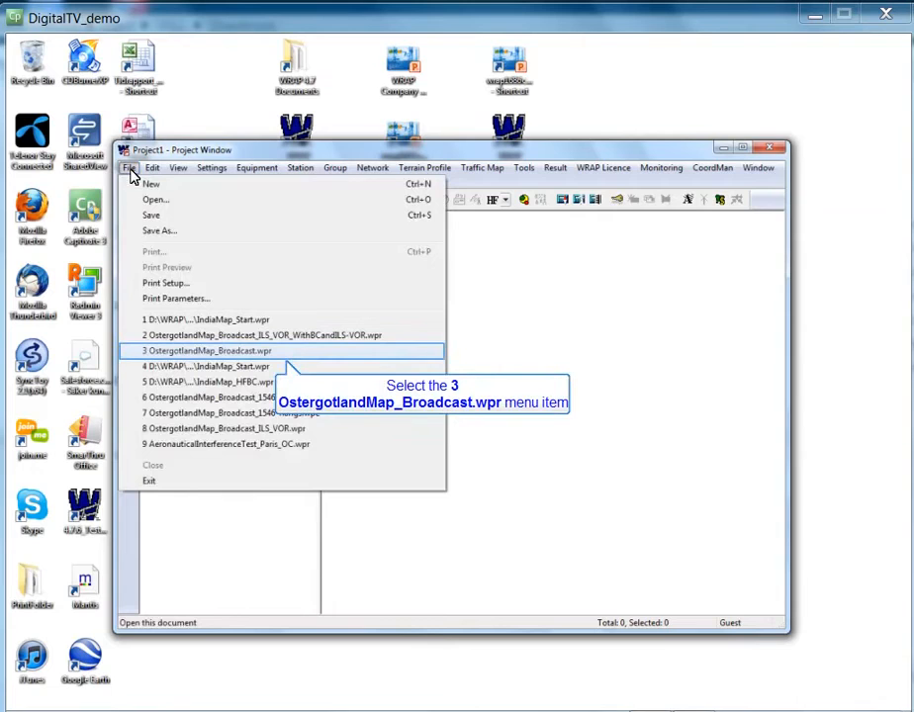
{"action": "left_click", "coordinate": [191, 351]}
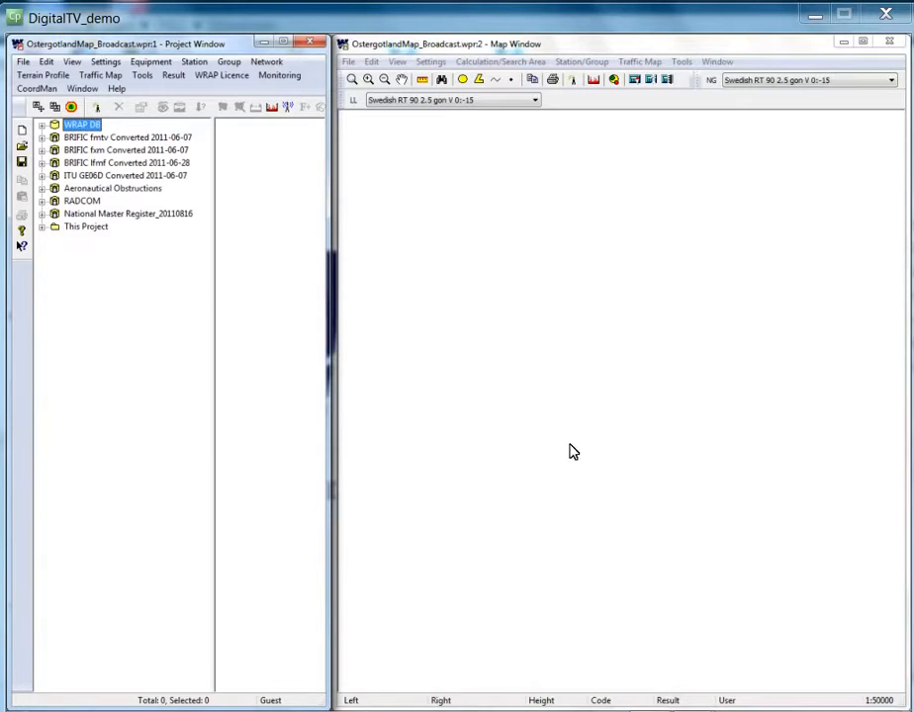
Create a new station and Tx position southwest of Linköping from the WRAP DVB-T2 template and name it DVB-T2 1
{"action": "right_click", "coordinate": [596, 526]}
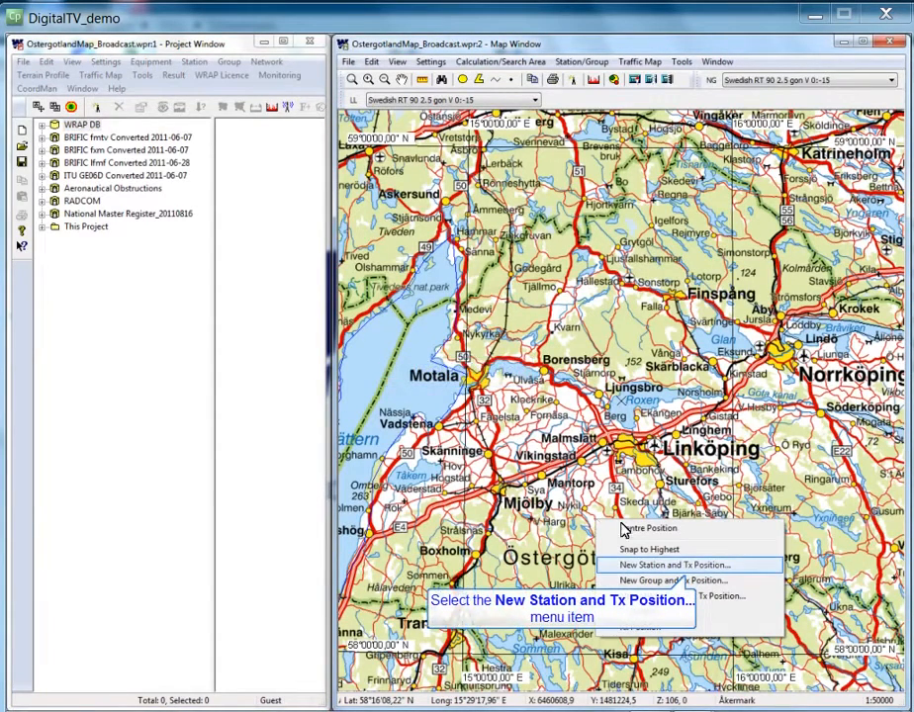
{"action": "left_click", "coordinate": [649, 566]}
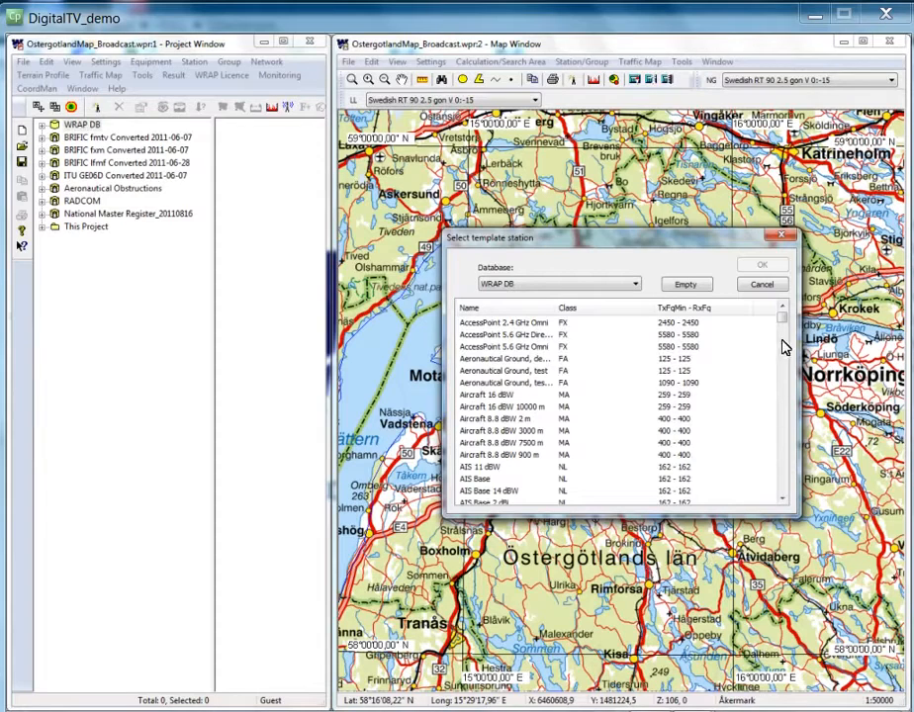
{"action": "left_click_drag", "start_coordinate": [785, 332], "coordinate": [787, 452]}
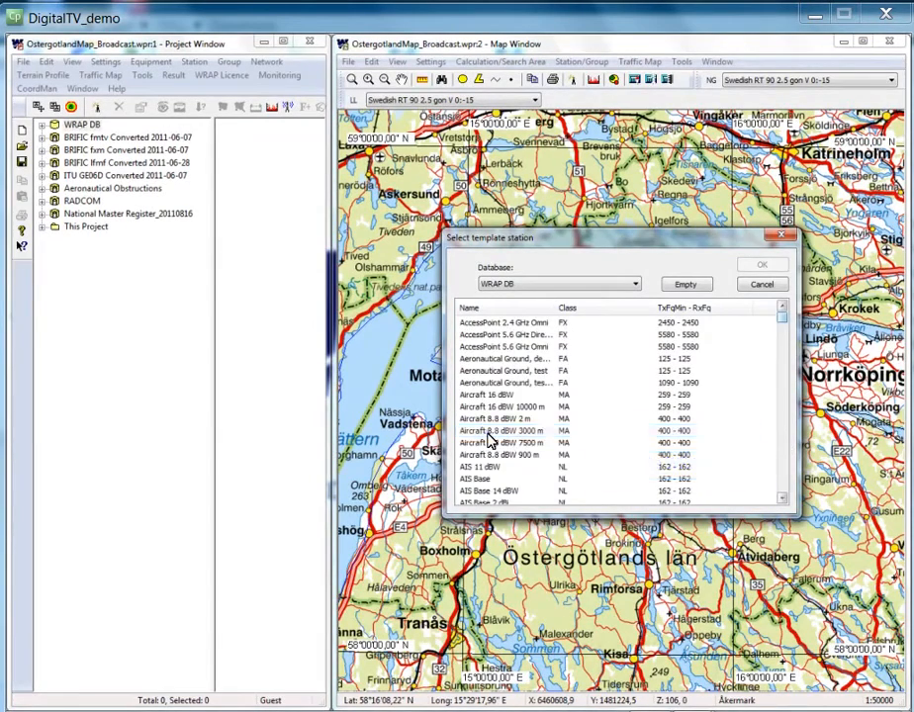
{"action": "left_click", "coordinate": [487, 435]}
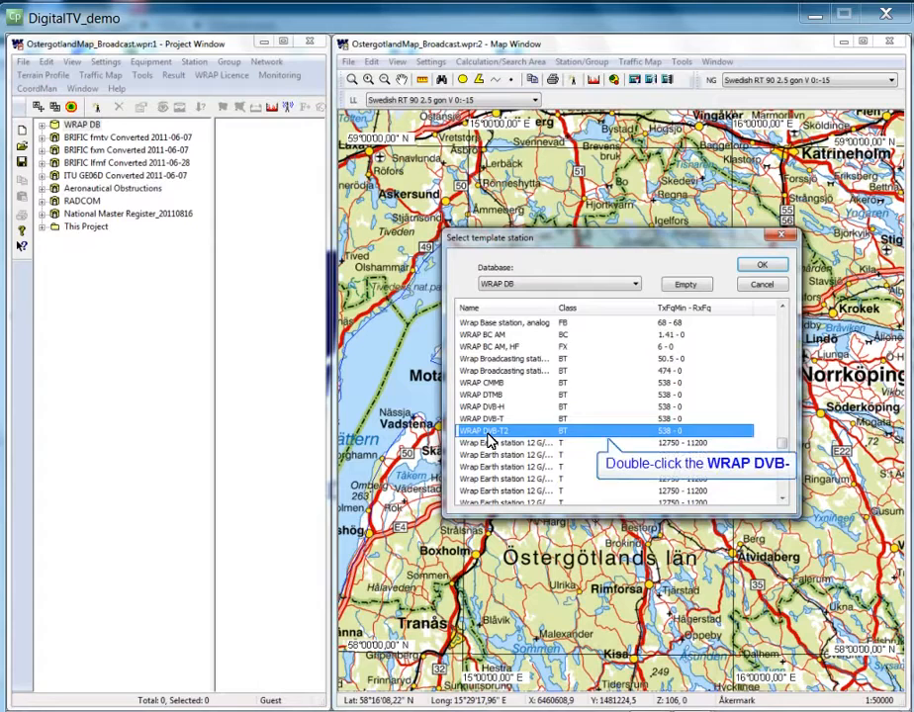
{"action": "double_click", "coordinate": [475, 432]}
{"action": "type", "text": "DVB-"}
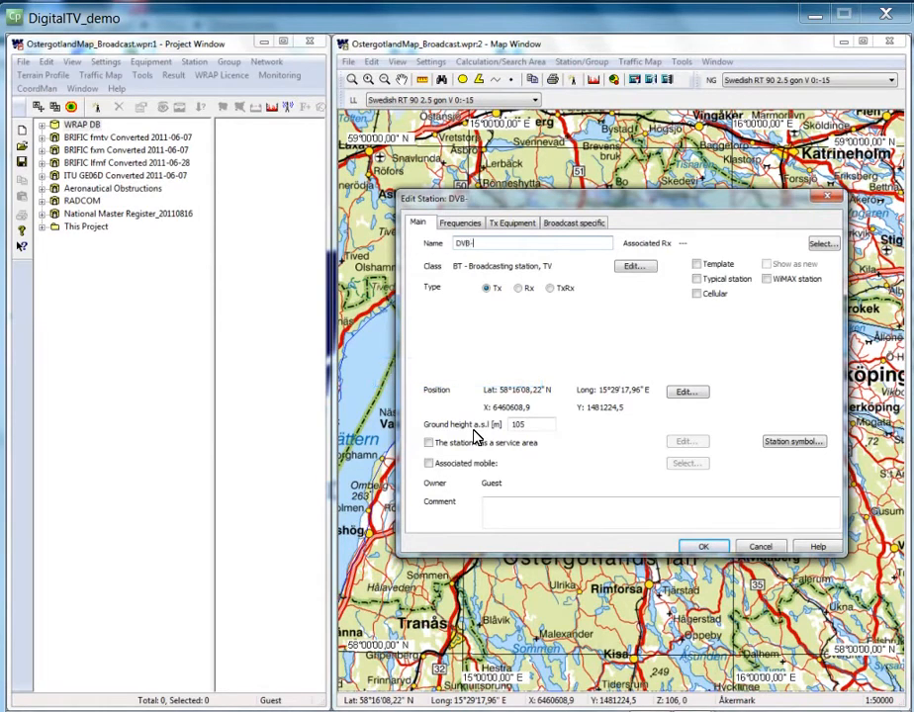
{"action": "type", "text": "T2 1"}
Set the station's fixed Tx frequency to 530 MHz
{"action": "left_click", "coordinate": [463, 226]}
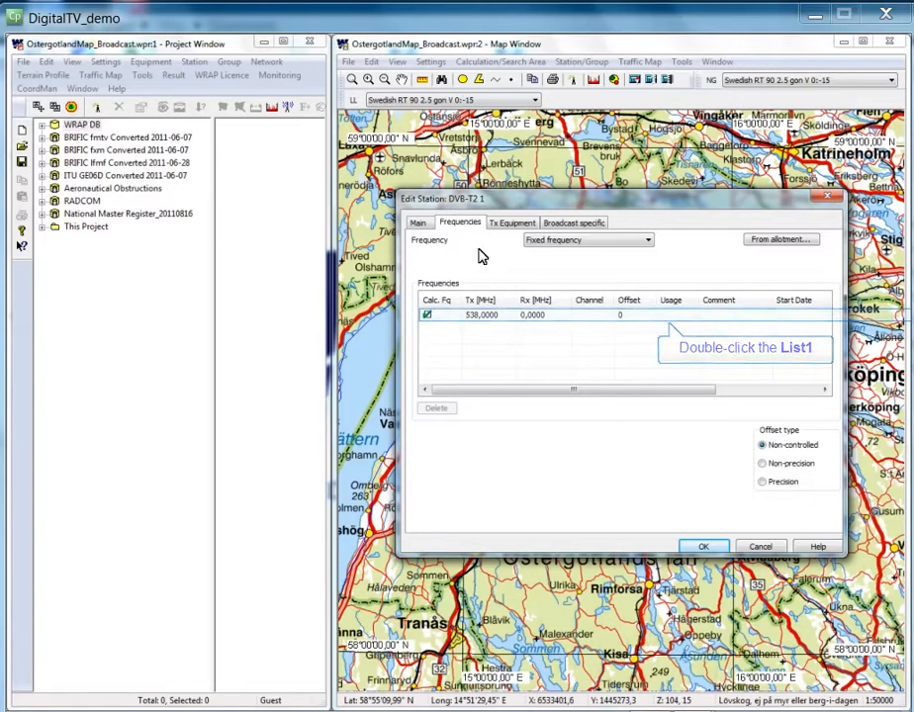
{"action": "double_click", "coordinate": [485, 316]}
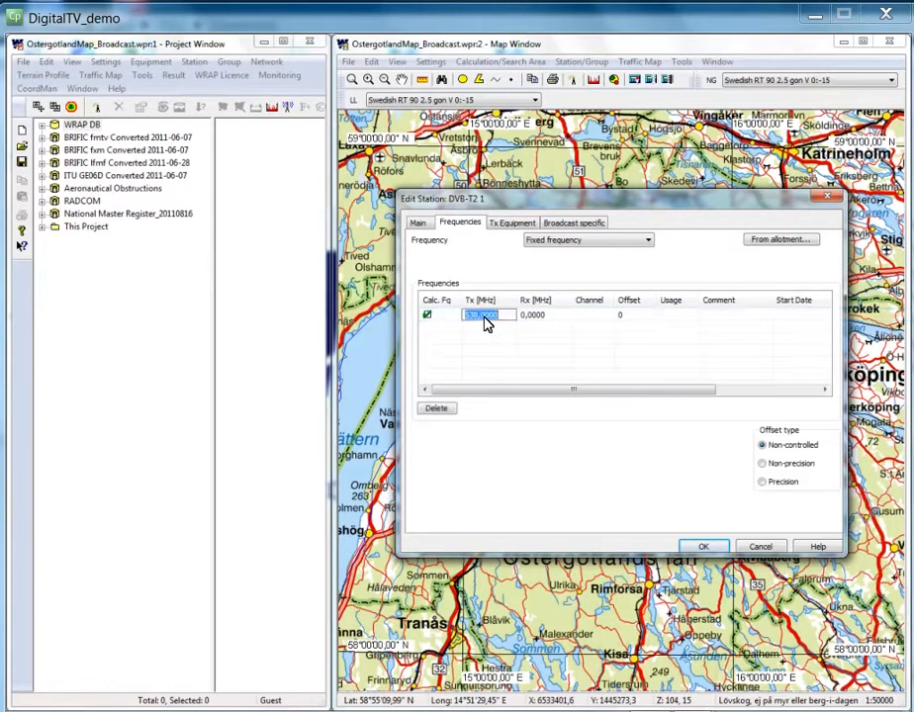
{"action": "type", "text": "530"}
{"action": "key", "text": "Return"}
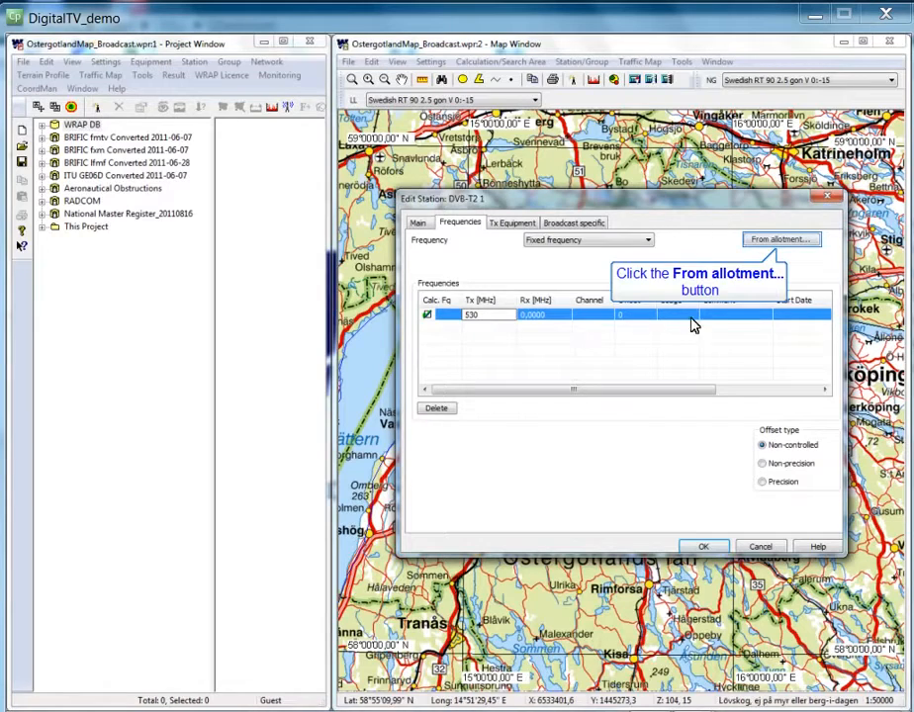
Add 514 MHz, channel 26, from the TV System G IV/V allotment in WRAP DB and delete the 538 MHz entry
{"action": "left_click", "coordinate": [781, 244]}
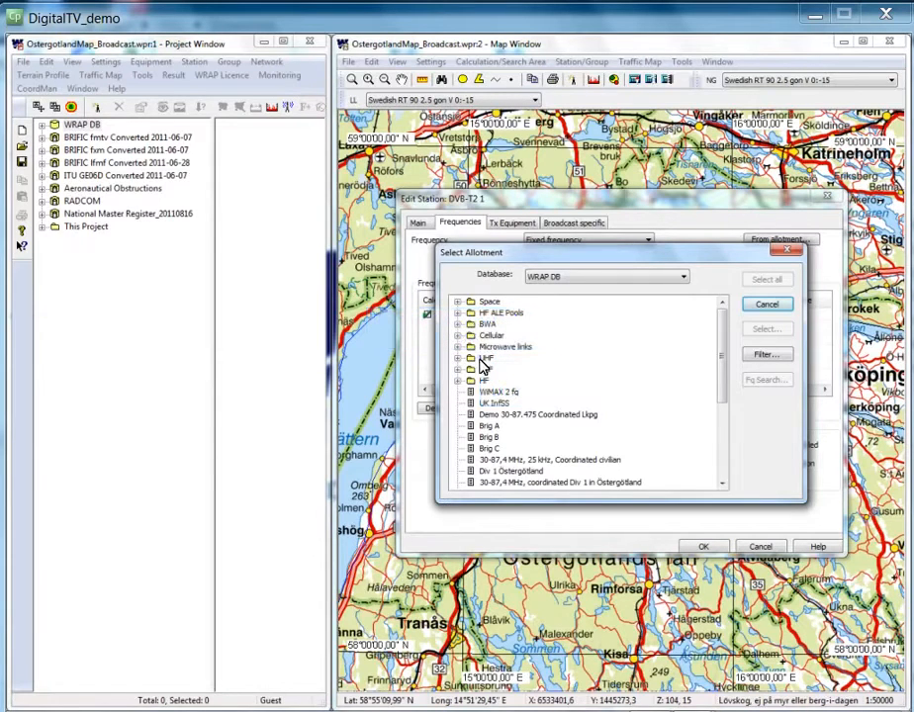
{"action": "left_click", "coordinate": [513, 314]}
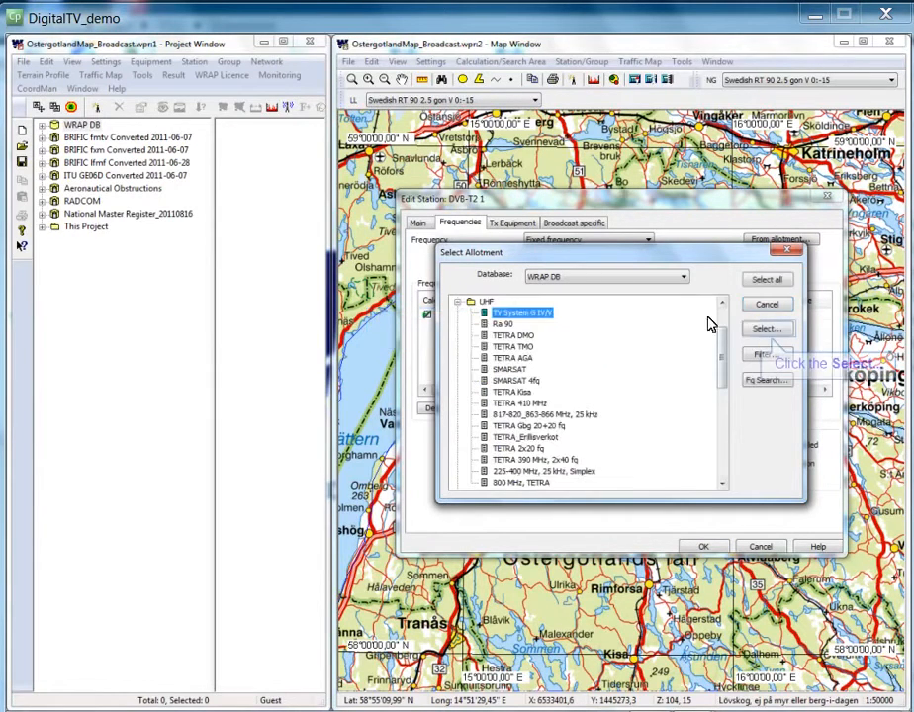
{"action": "left_click", "coordinate": [768, 330]}
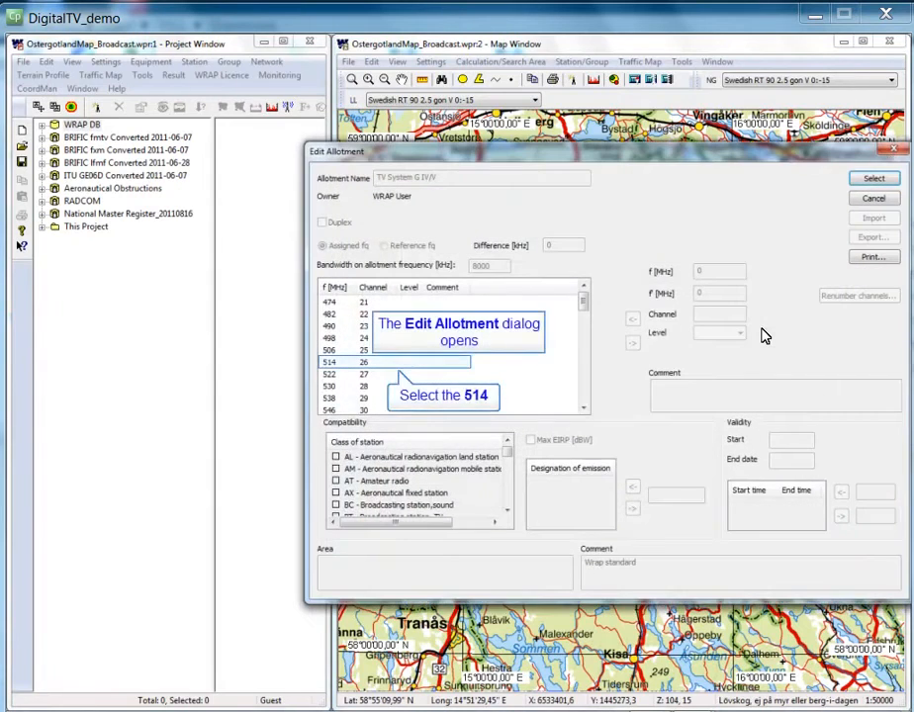
{"action": "left_click", "coordinate": [351, 363]}
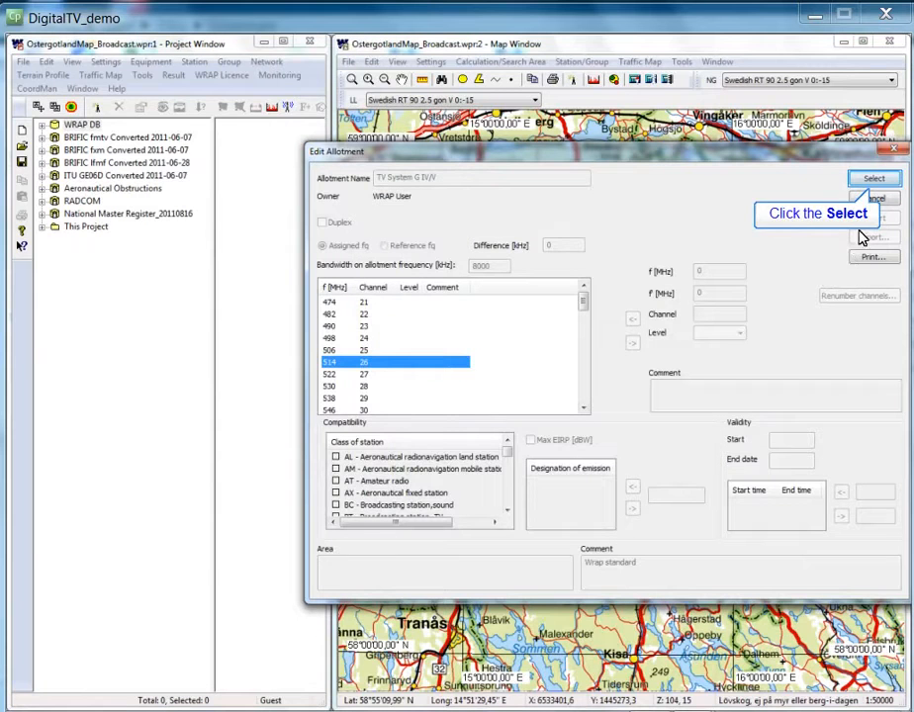
{"action": "left_click", "coordinate": [873, 185]}
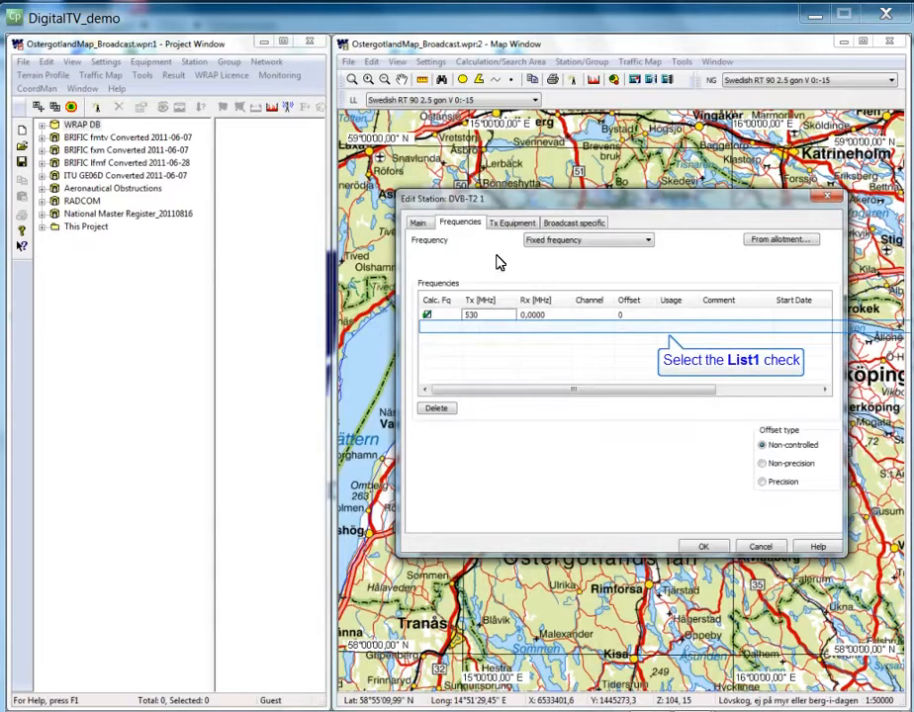
{"action": "left_click", "coordinate": [464, 328]}
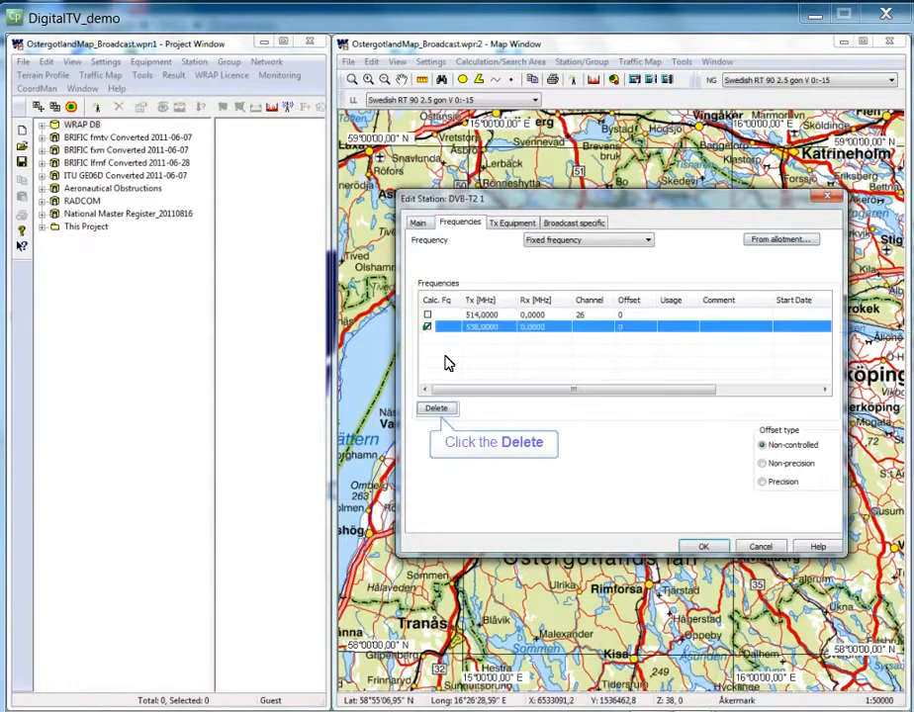
{"action": "left_click", "coordinate": [442, 409]}
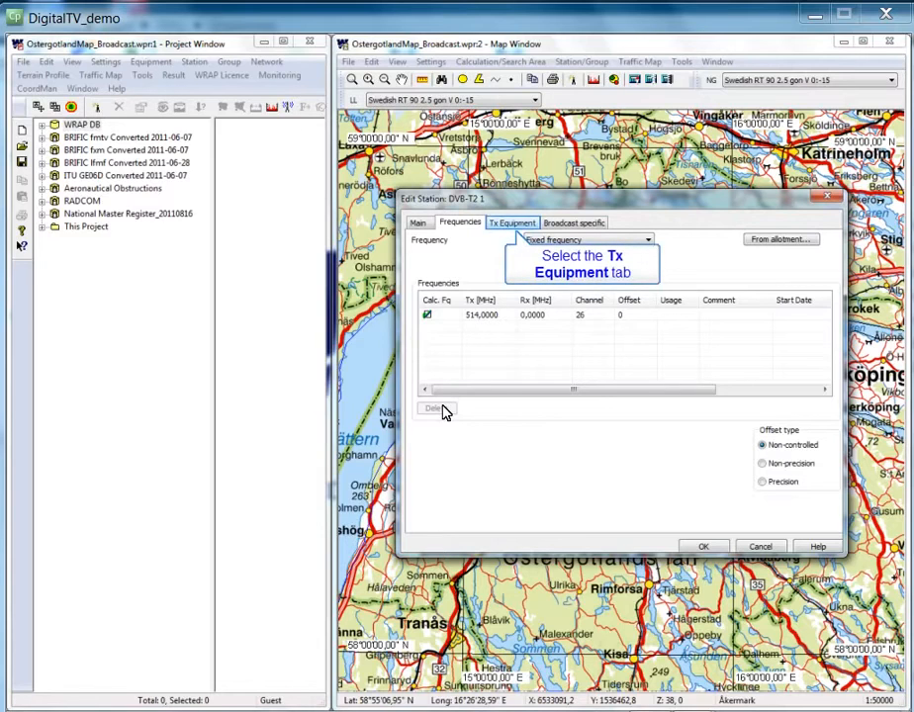
Examine the transmitter's digital modulation settings, including the OFDM mode options and maximum distance, and close them without changes
{"action": "left_click", "coordinate": [514, 224]}
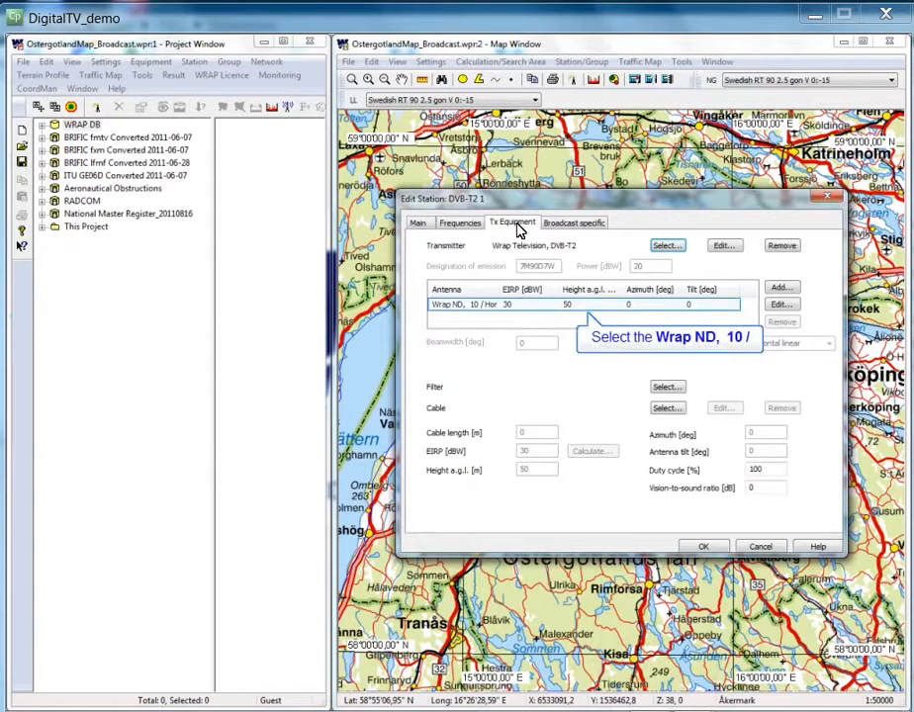
{"action": "left_click", "coordinate": [517, 309]}
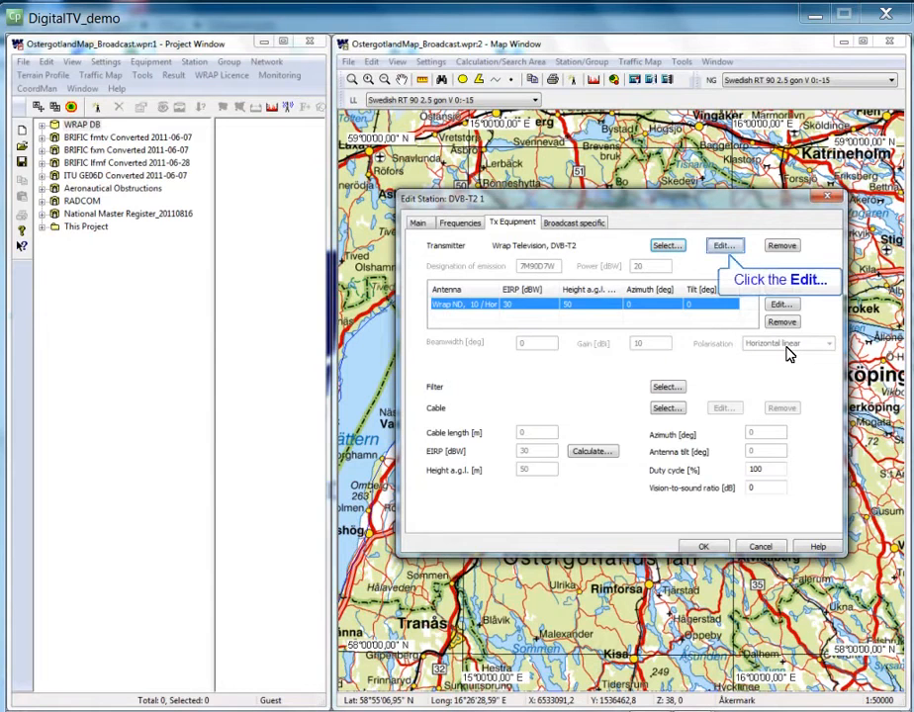
{"action": "left_click", "coordinate": [728, 248]}
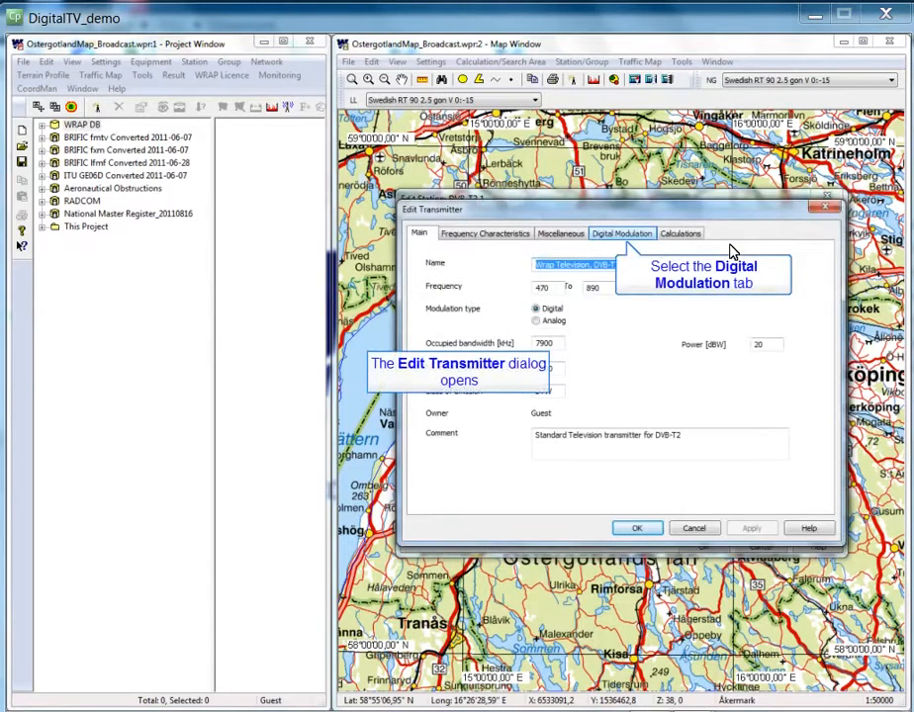
{"action": "left_click", "coordinate": [629, 235]}
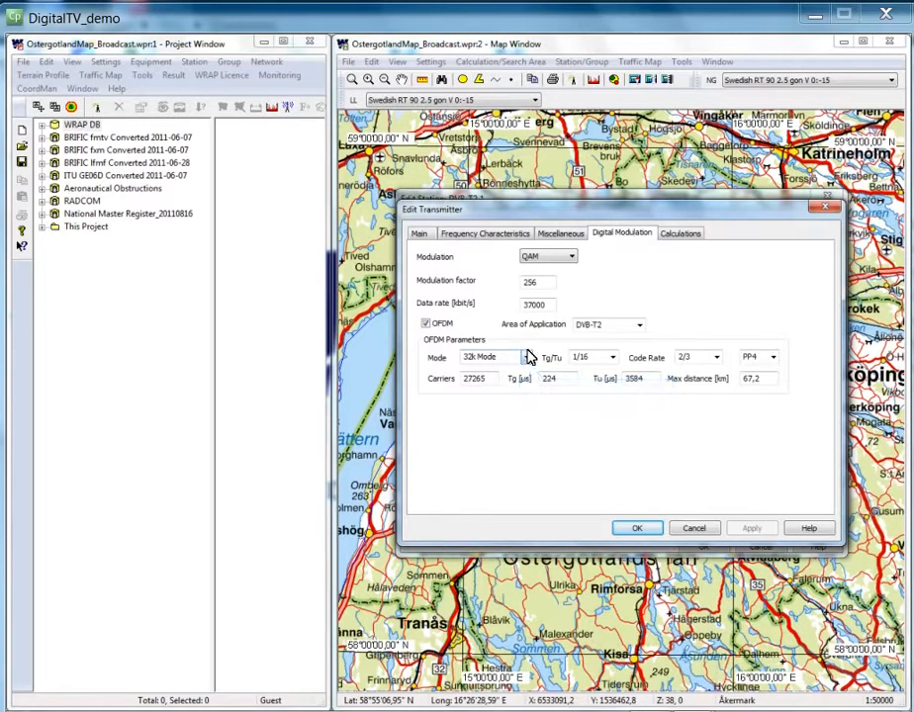
{"action": "left_click", "coordinate": [527, 361]}
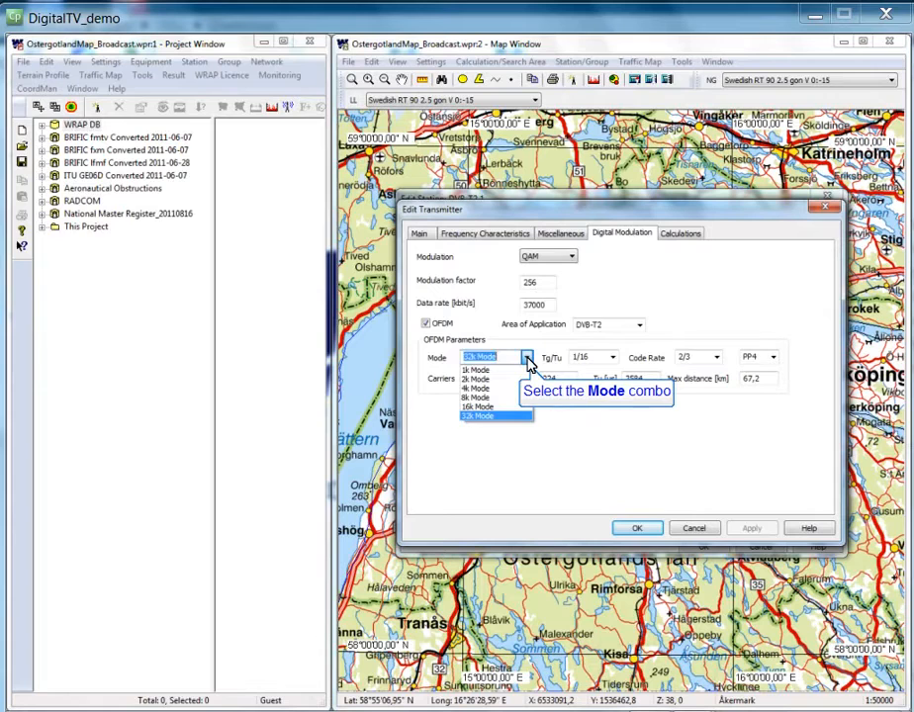
{"action": "left_click", "coordinate": [528, 360]}
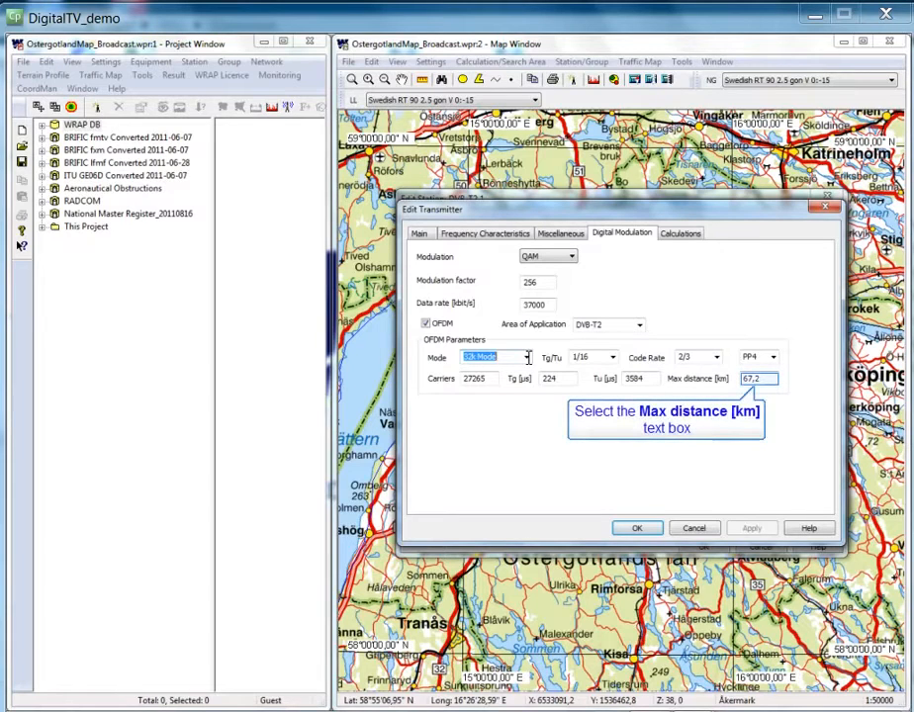
{"action": "left_click", "coordinate": [759, 379]}
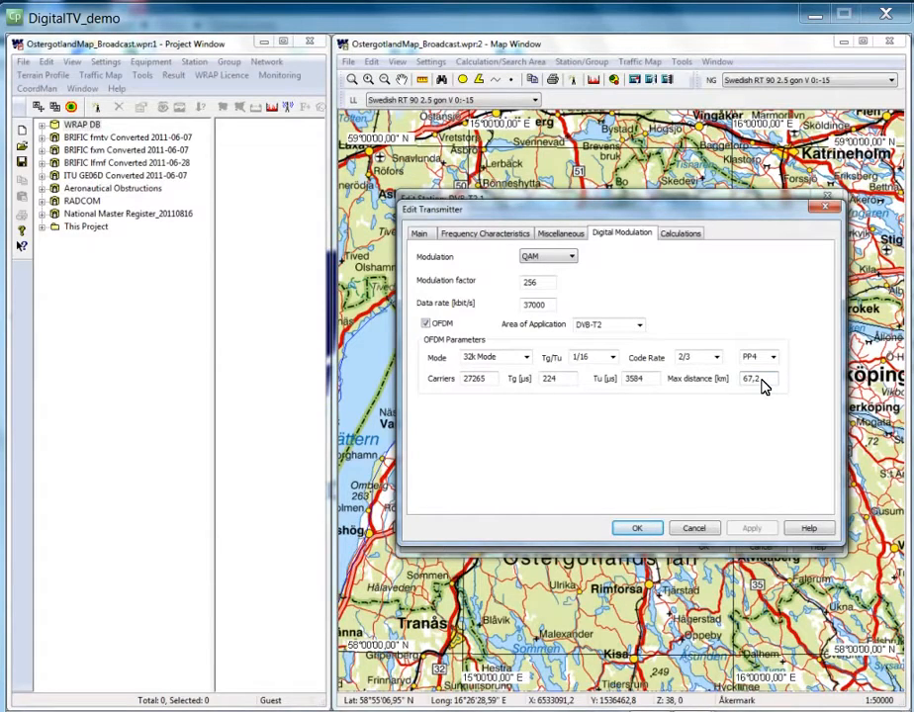
{"action": "left_click", "coordinate": [695, 531]}
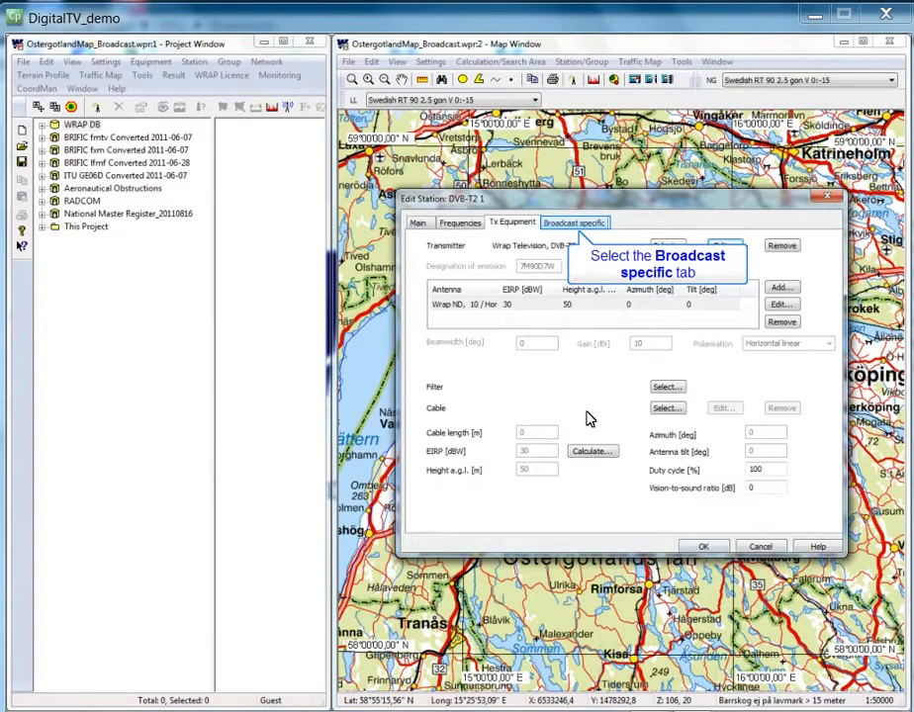
Select DVB-T2 as the TV system in the broadcast-specific settings and save the station
{"action": "left_click", "coordinate": [571, 226]}
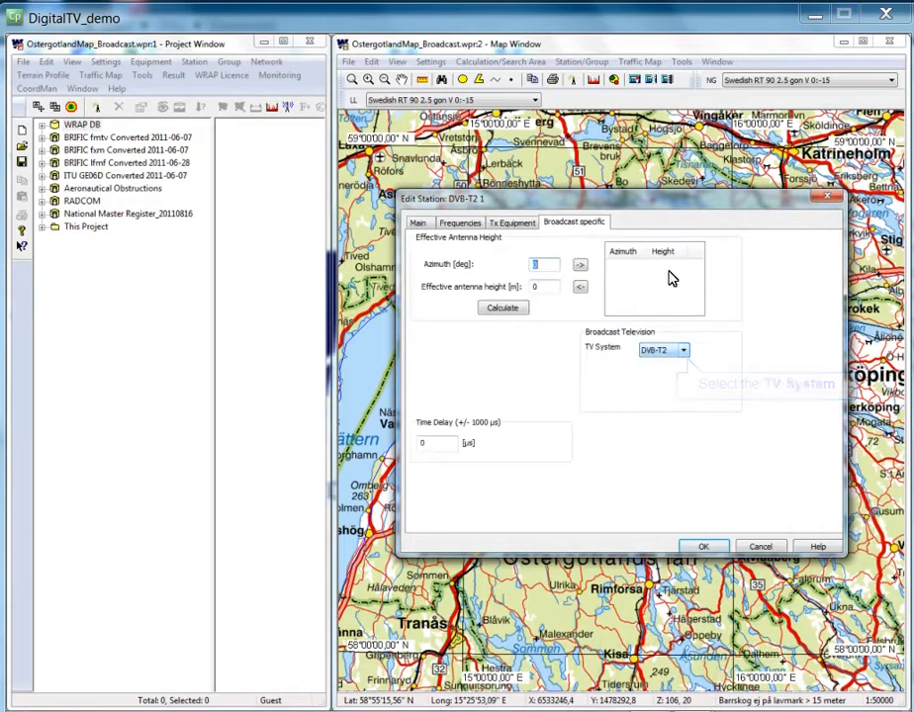
{"action": "left_click", "coordinate": [687, 354]}
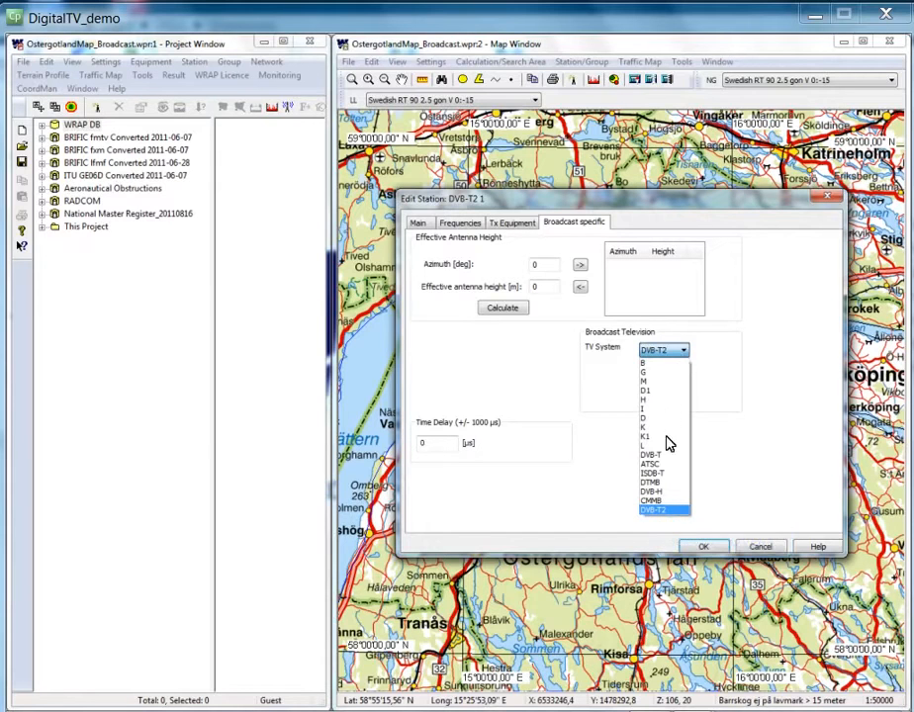
{"action": "left_click", "coordinate": [665, 510]}
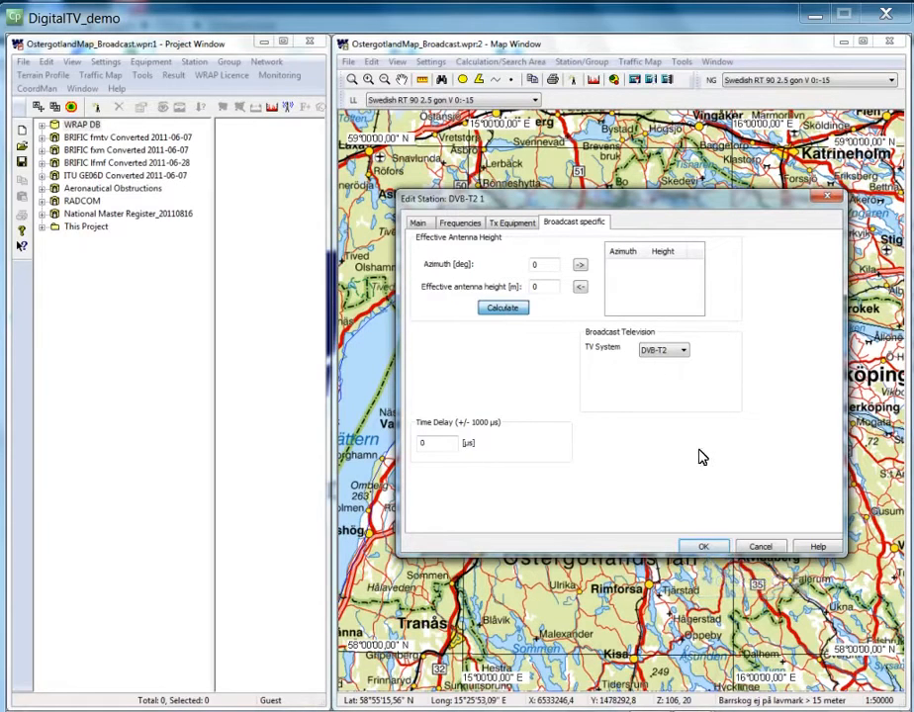
{"action": "left_click", "coordinate": [703, 546]}
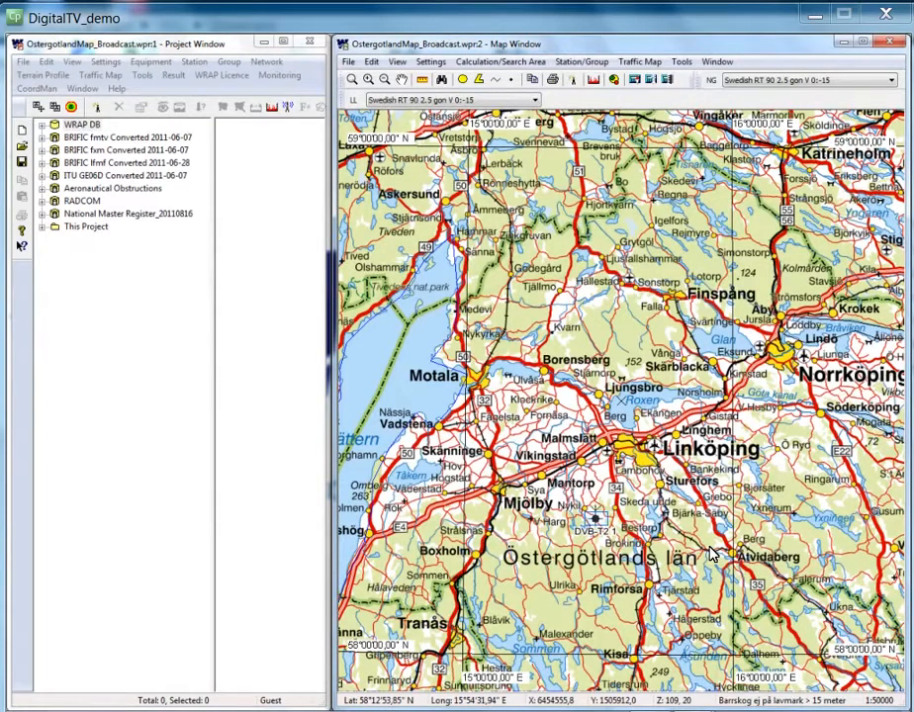
Reopen the DVB-T2 1 station's broadcast-specific settings from the map and close them without changes
{"action": "double_click", "coordinate": [596, 521]}
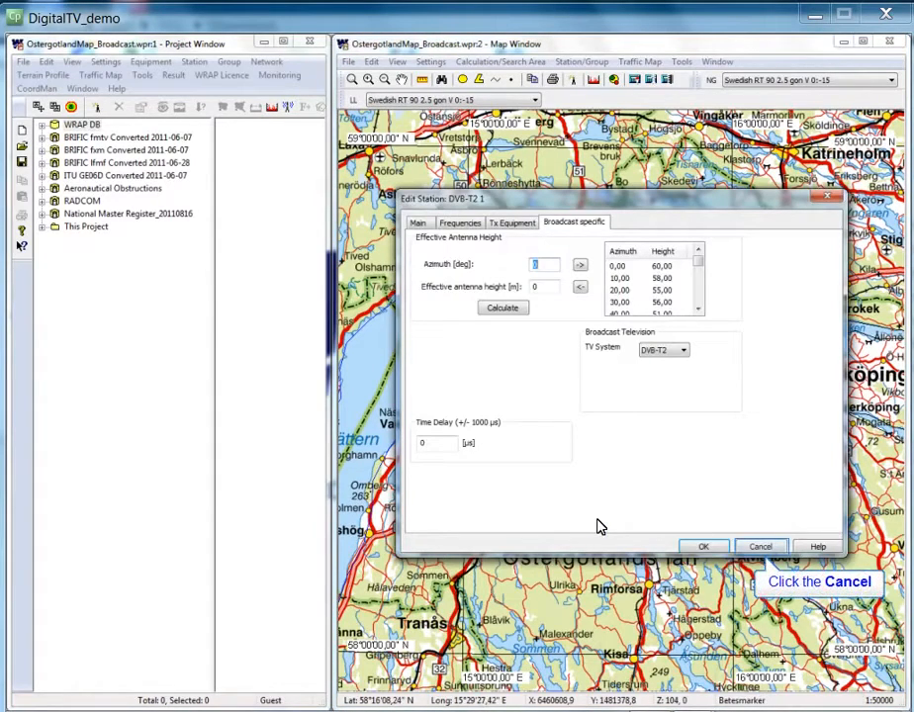
{"action": "left_click", "coordinate": [760, 547]}
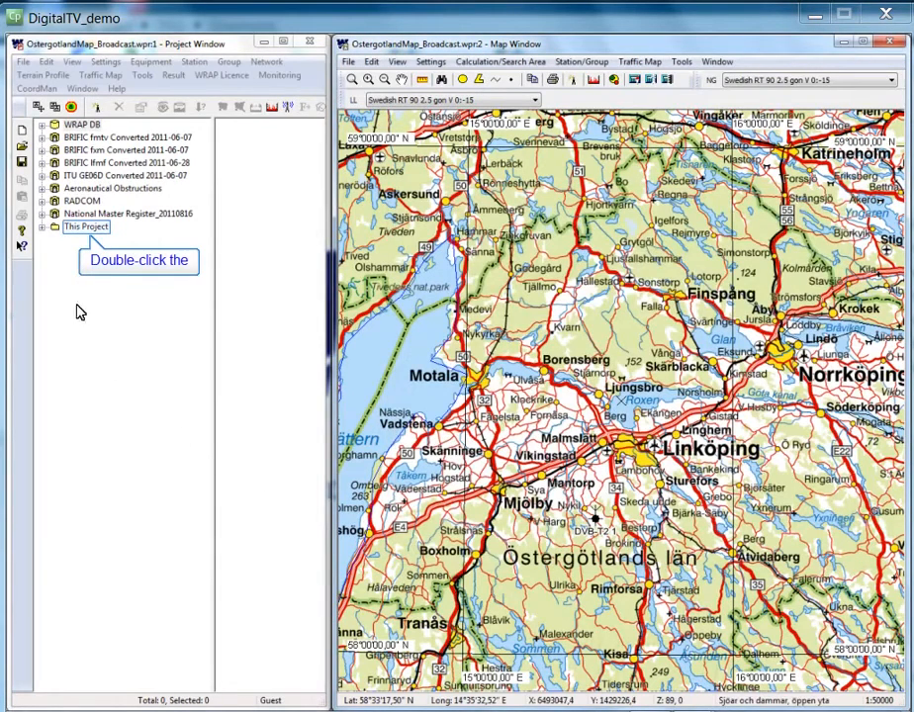
Start a coverage calculation for the project's DVB-T2 1 station with Field Strength as the calculation type
{"action": "double_click", "coordinate": [66, 228]}
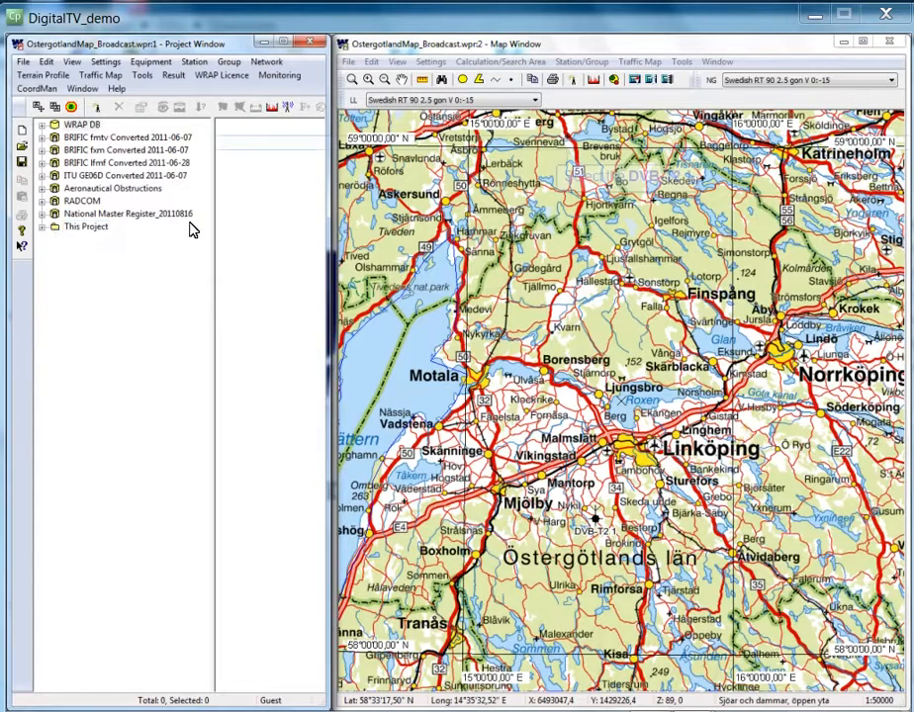
{"action": "left_click", "coordinate": [242, 147]}
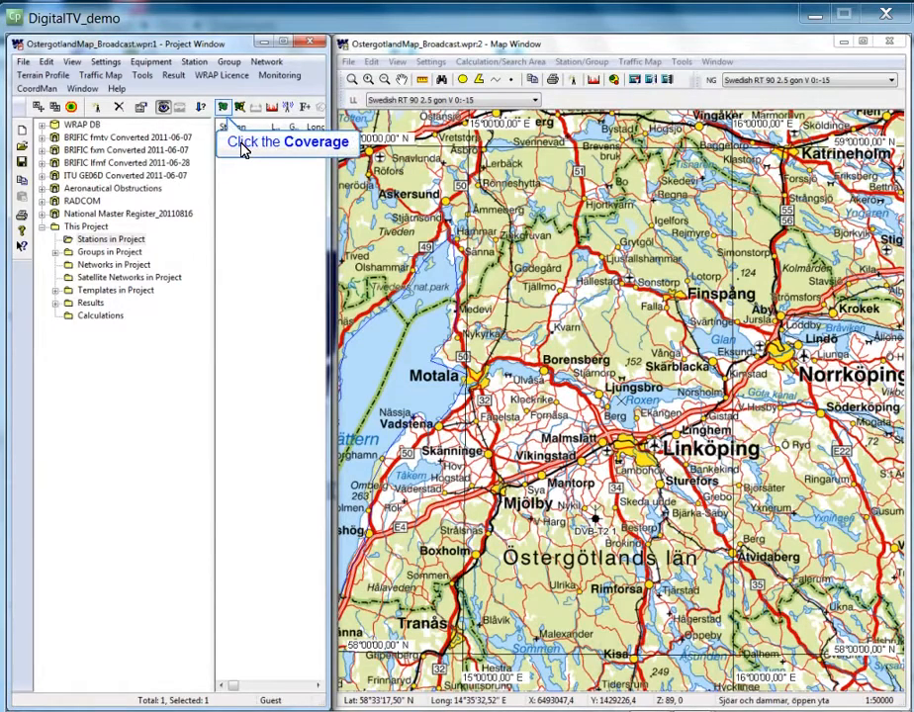
{"action": "left_click", "coordinate": [223, 111]}
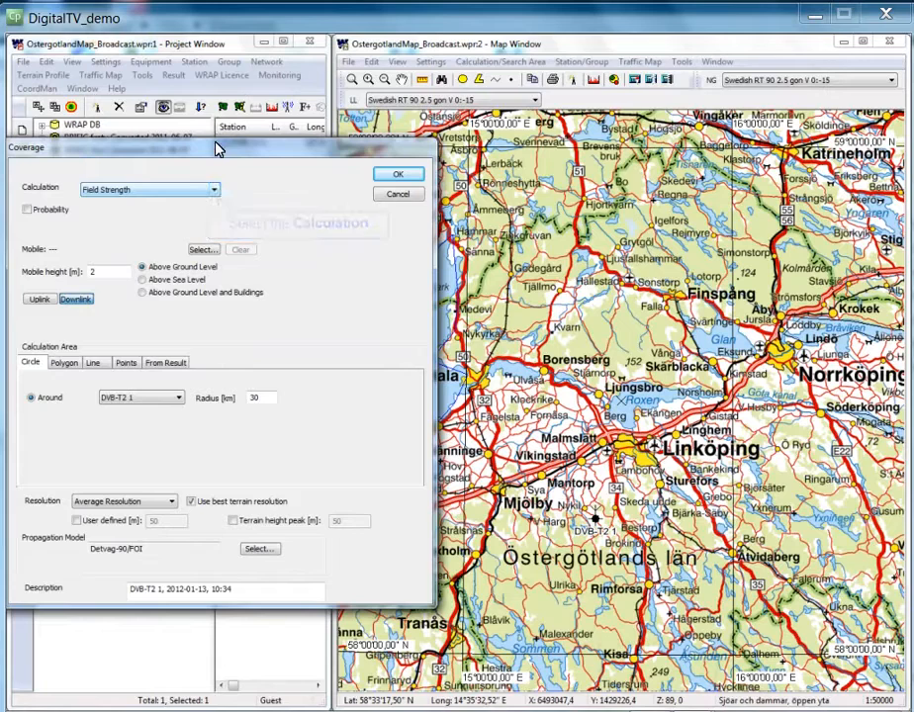
{"action": "left_click", "coordinate": [215, 191]}
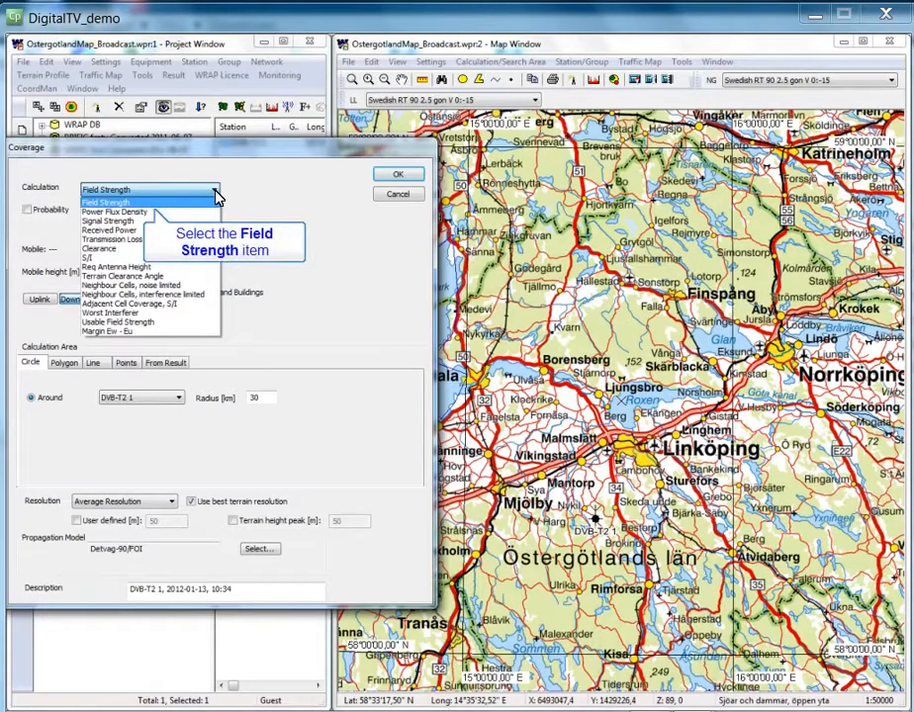
{"action": "left_click", "coordinate": [118, 204]}
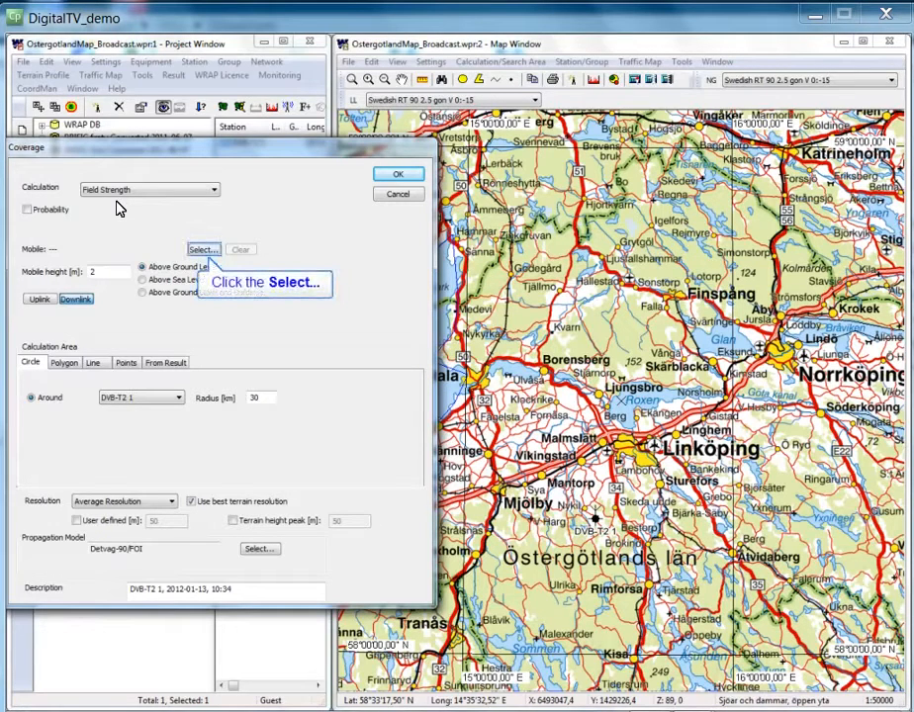
Choose TV DVB-T2 Directional from WRAP DB Mobiles as the receiving mobile for the coverage calculation
{"action": "left_click", "coordinate": [201, 251]}
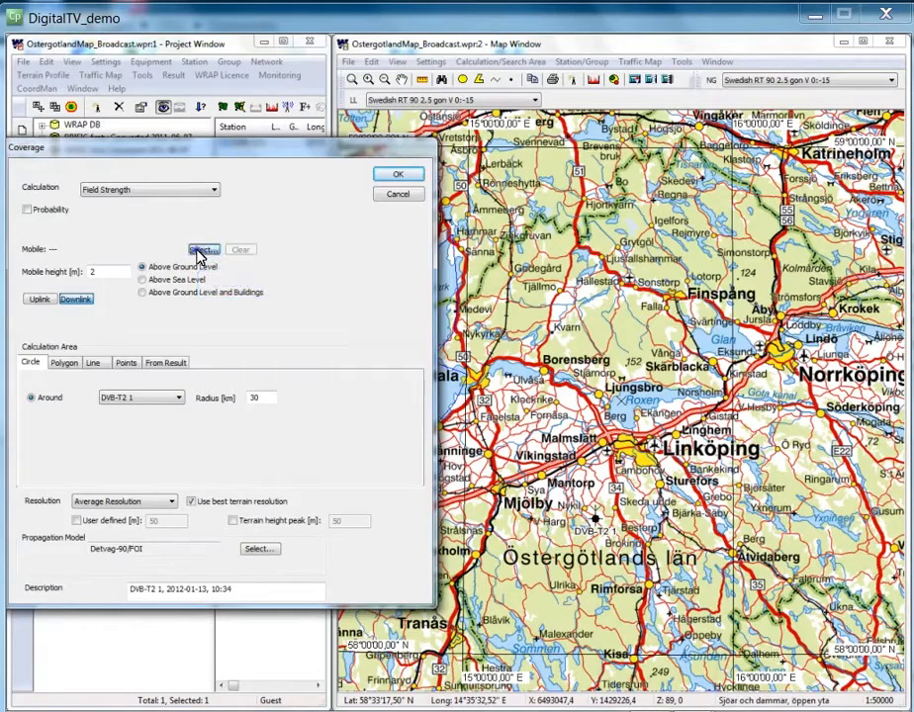
{"action": "left_click_drag", "start_coordinate": [321, 327], "coordinate": [324, 389]}
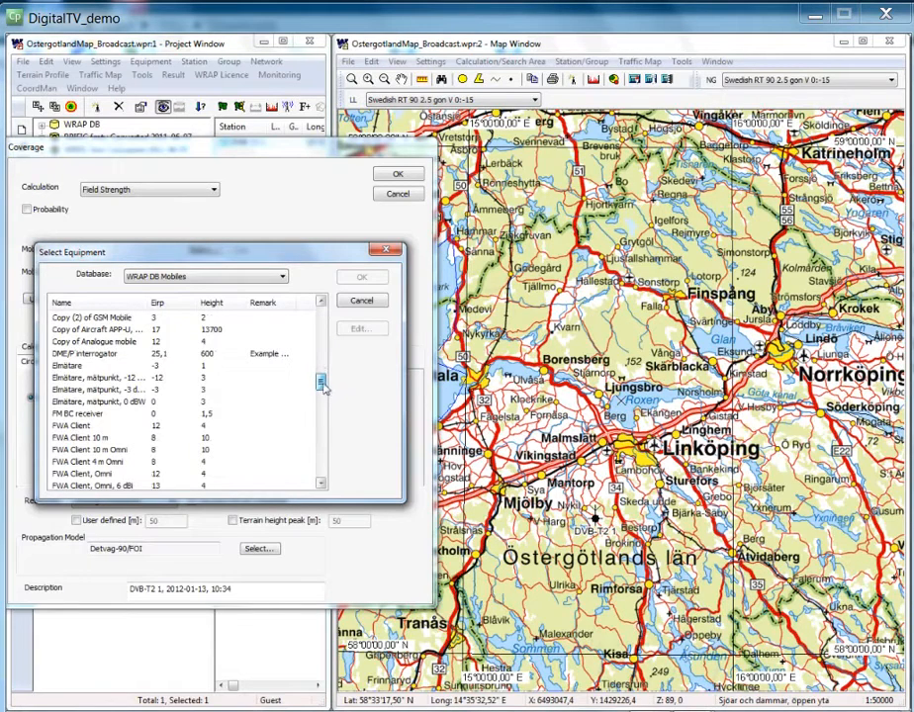
{"action": "left_click_drag", "start_coordinate": [321, 384], "coordinate": [324, 464]}
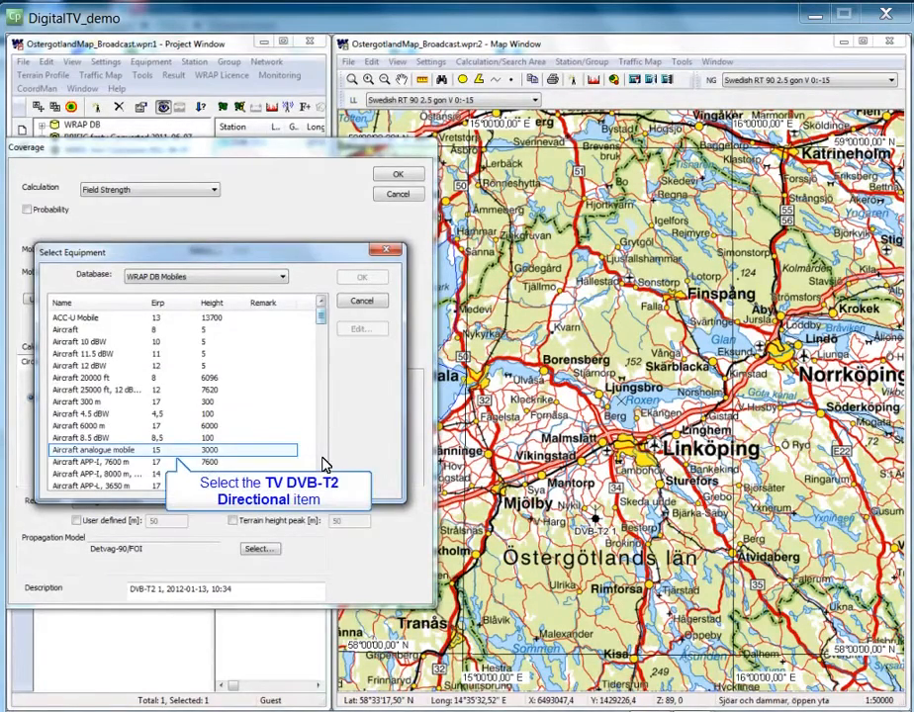
{"action": "left_click", "coordinate": [86, 450]}
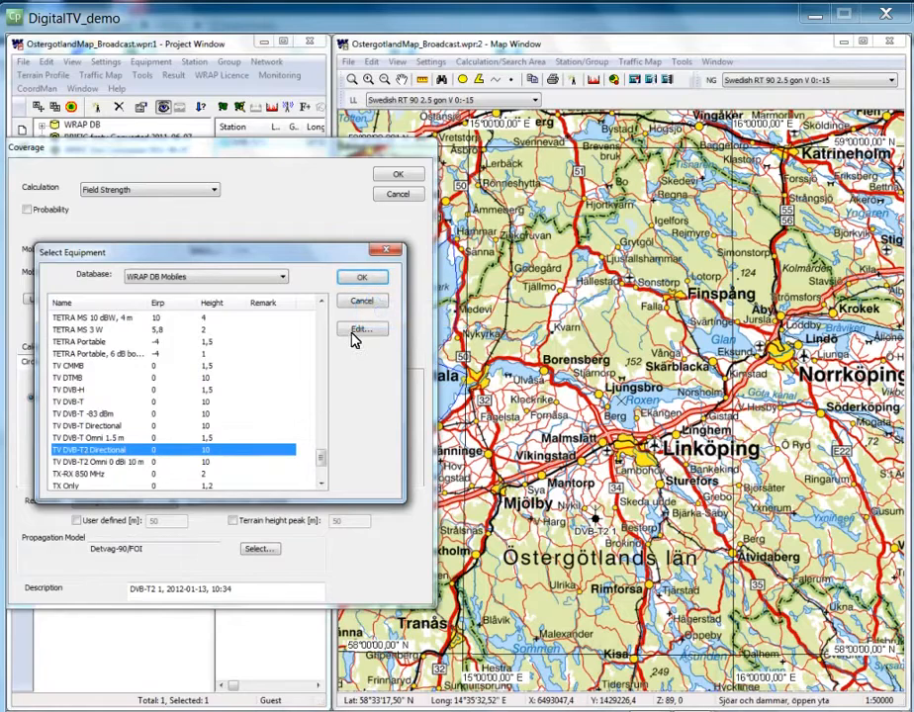
{"action": "left_click", "coordinate": [362, 281]}
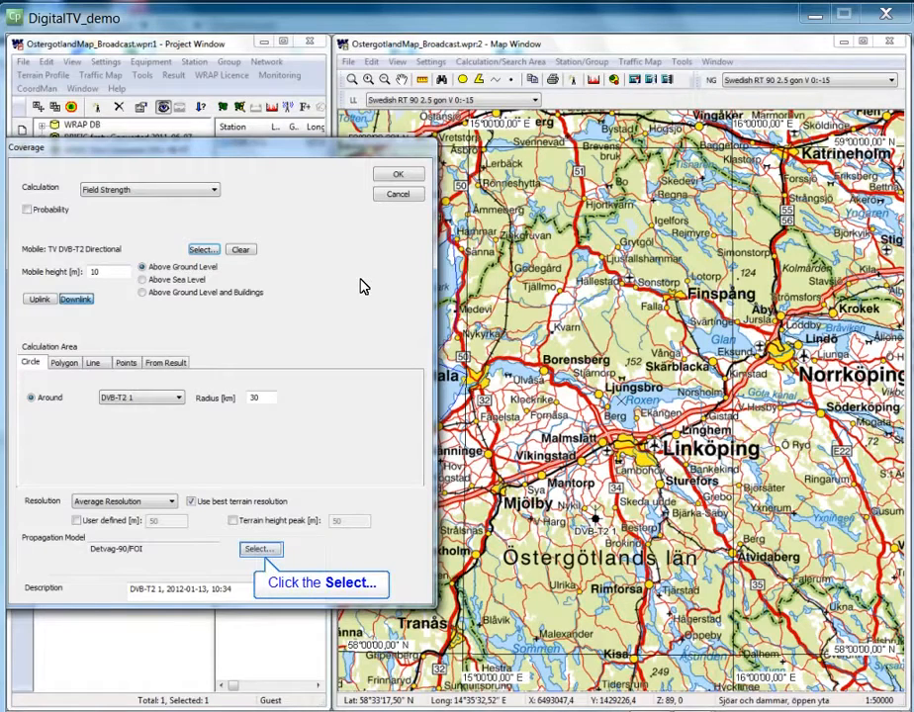
Choose ITU-R P.1546 as the propagation model and enter 90 % for its local availability
{"action": "left_click", "coordinate": [265, 548]}
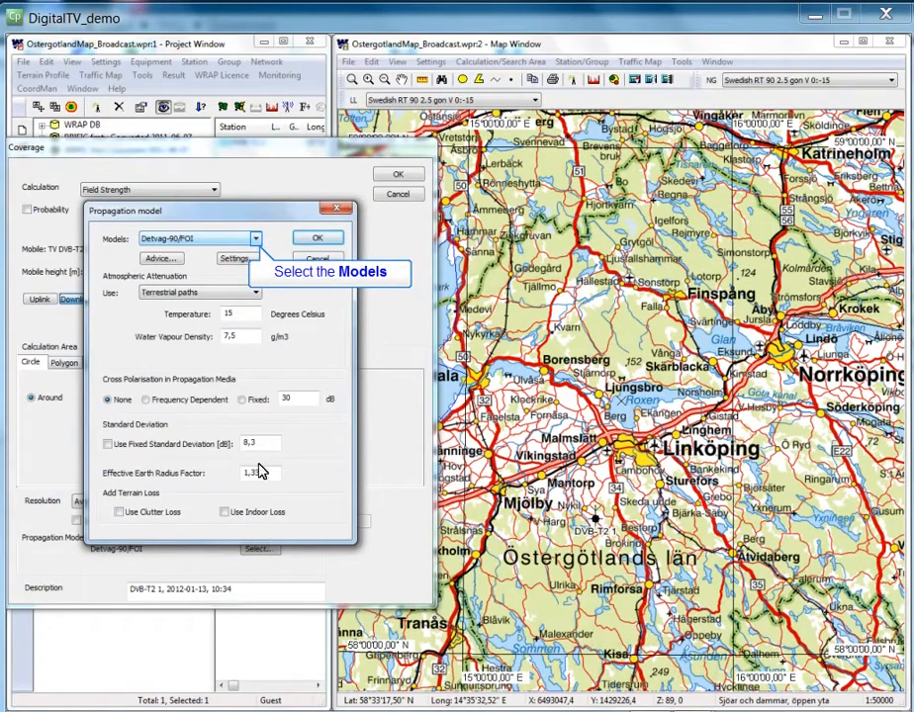
{"action": "left_click", "coordinate": [258, 240]}
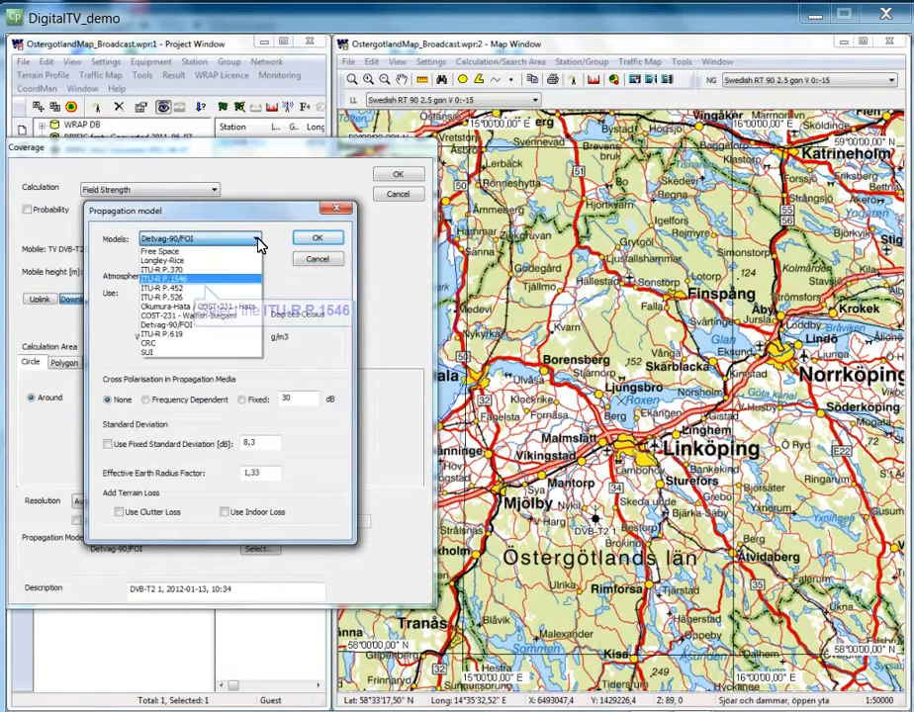
{"action": "left_click", "coordinate": [173, 285]}
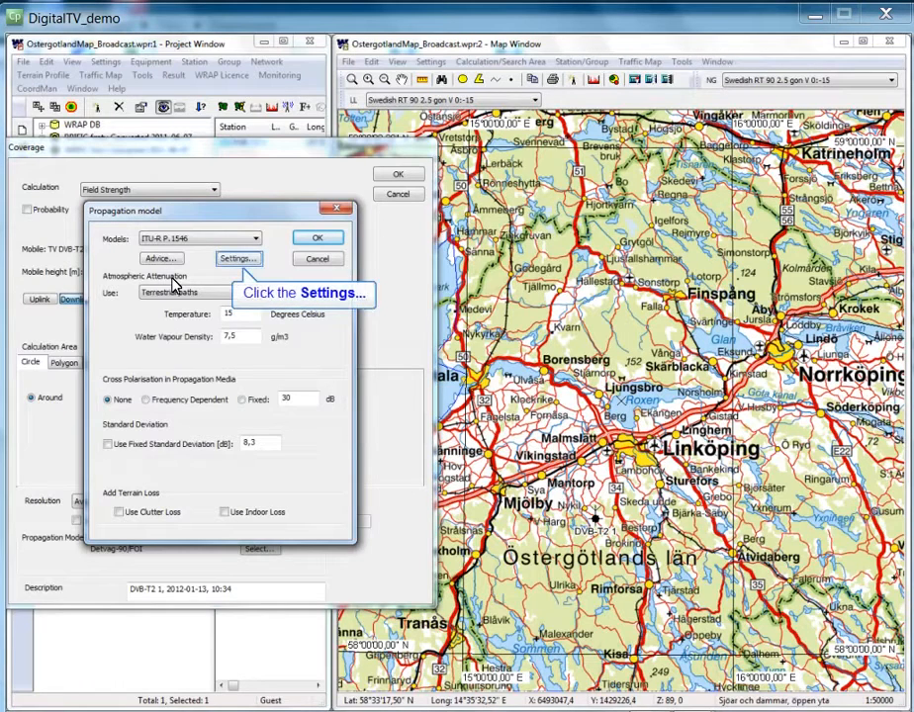
{"action": "left_click", "coordinate": [242, 261]}
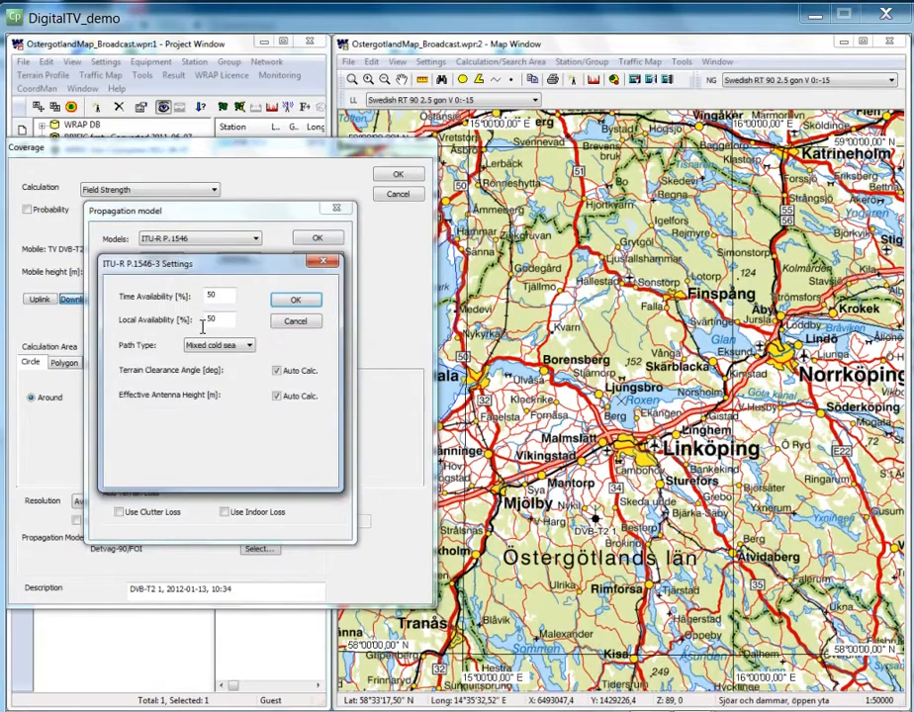
{"action": "double_click", "coordinate": [205, 321]}
{"action": "type", "text": "90"}
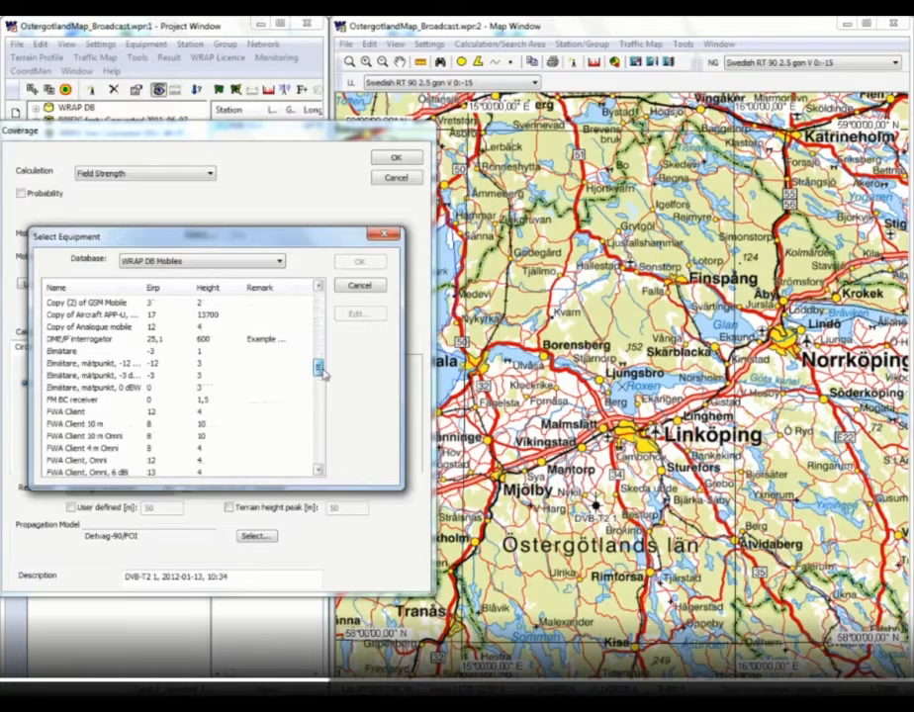
Assign the TV DVB-T2 Directional equipment from WRAP DB Mobiles as the coverage calculation's mobile
{"action": "left_click_drag", "start_coordinate": [320, 370], "coordinate": [319, 426]}
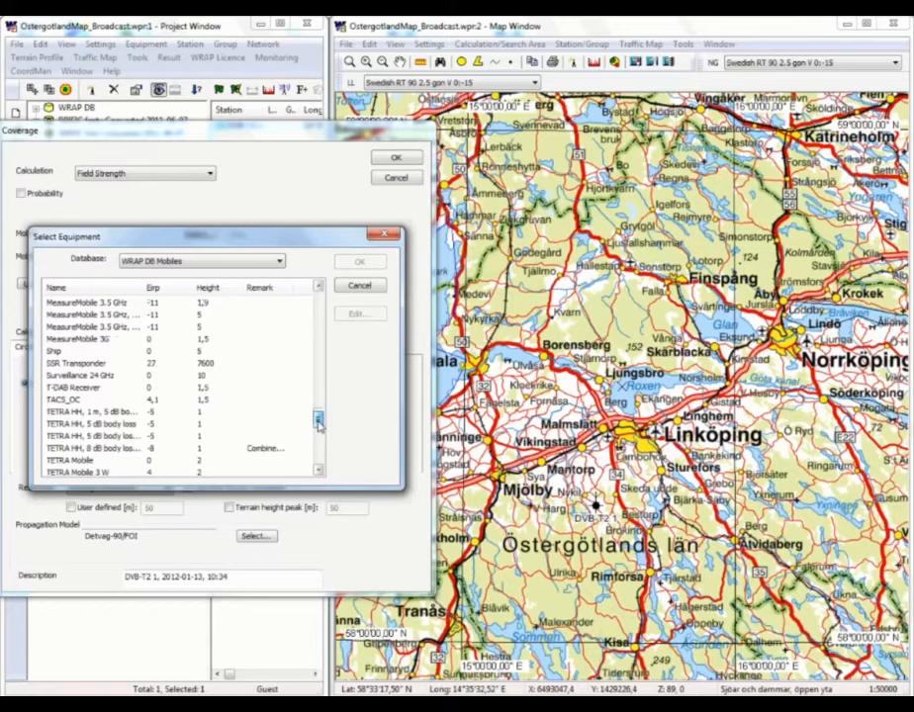
{"action": "left_click_drag", "start_coordinate": [318, 422], "coordinate": [320, 447]}
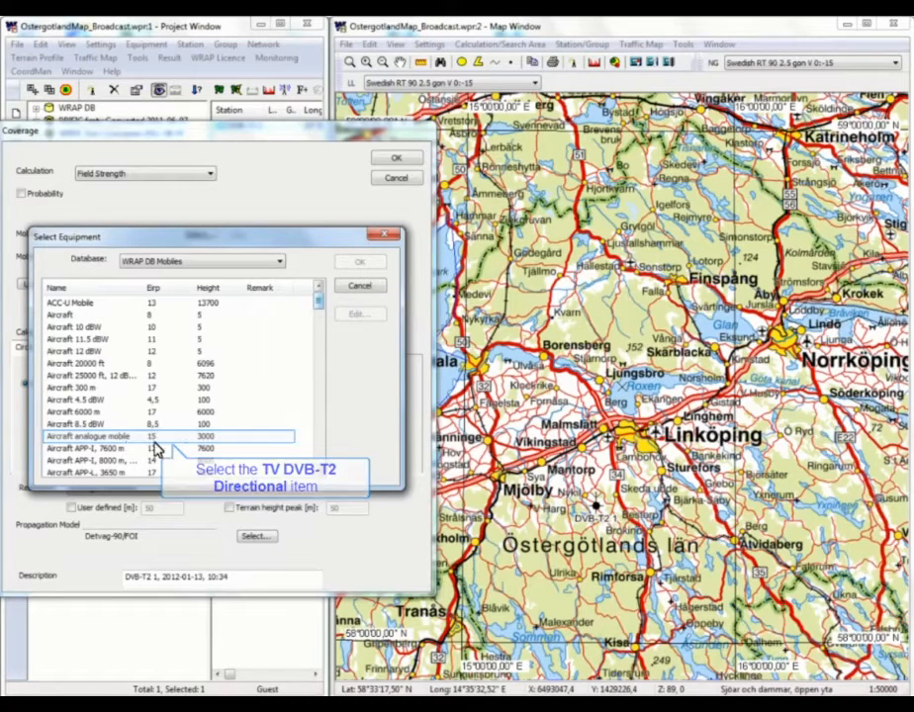
{"action": "left_click", "coordinate": [82, 444]}
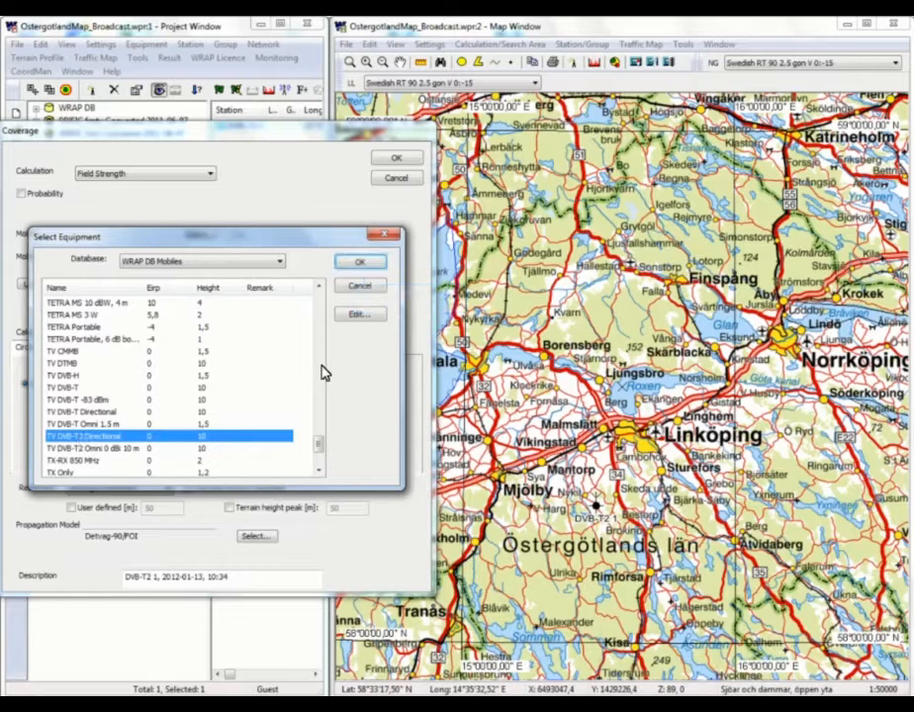
{"action": "left_click", "coordinate": [361, 265]}
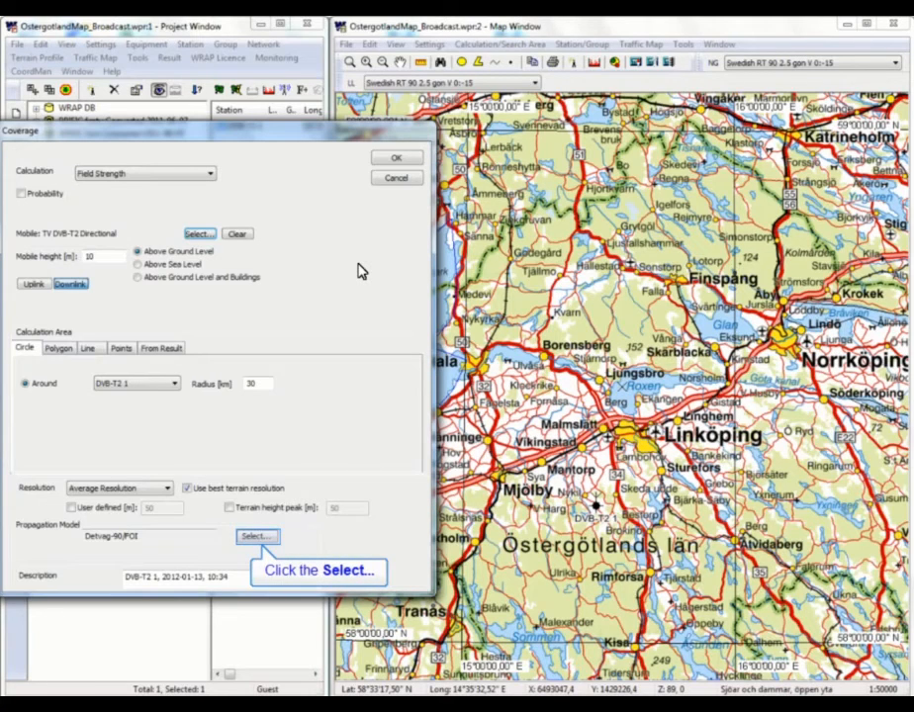
Set the propagation model to ITU-R P.1546 with 90 % local availability and apply it to the coverage calculation
{"action": "left_click", "coordinate": [261, 538]}
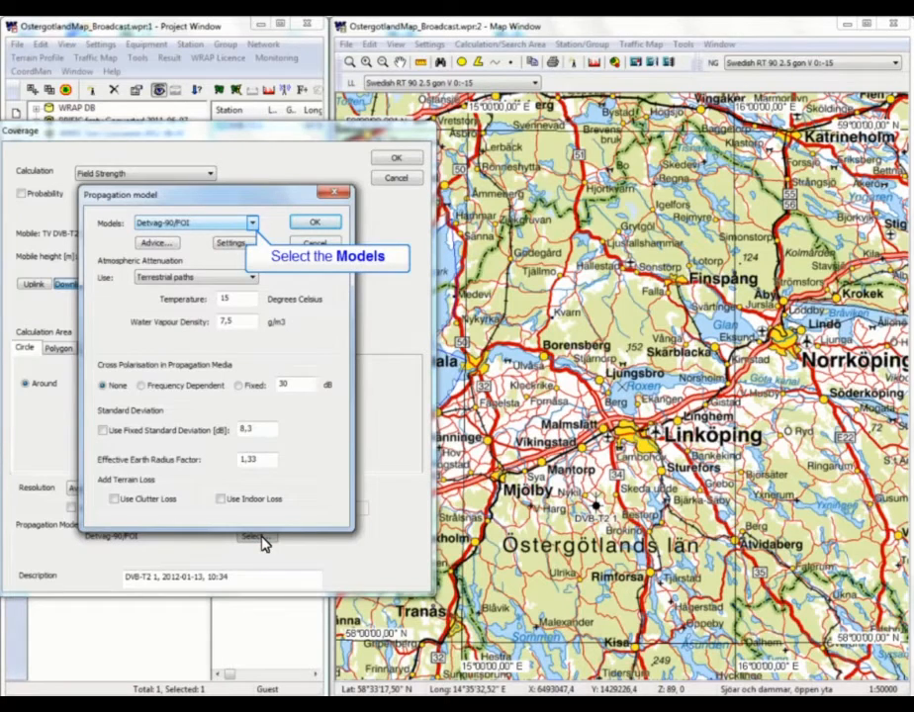
{"action": "left_click", "coordinate": [254, 229]}
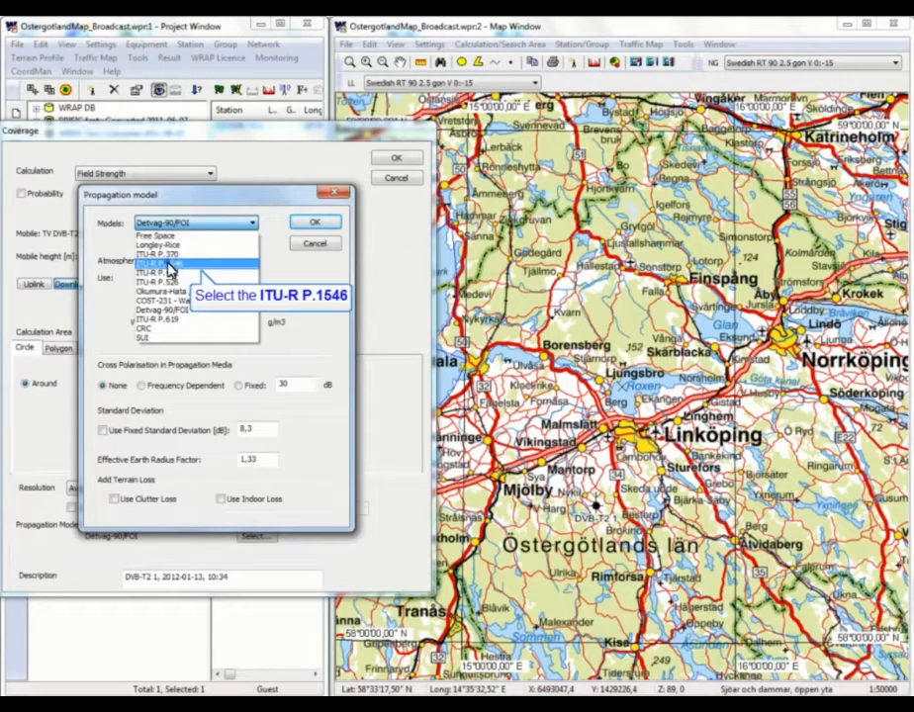
{"action": "left_click", "coordinate": [170, 265]}
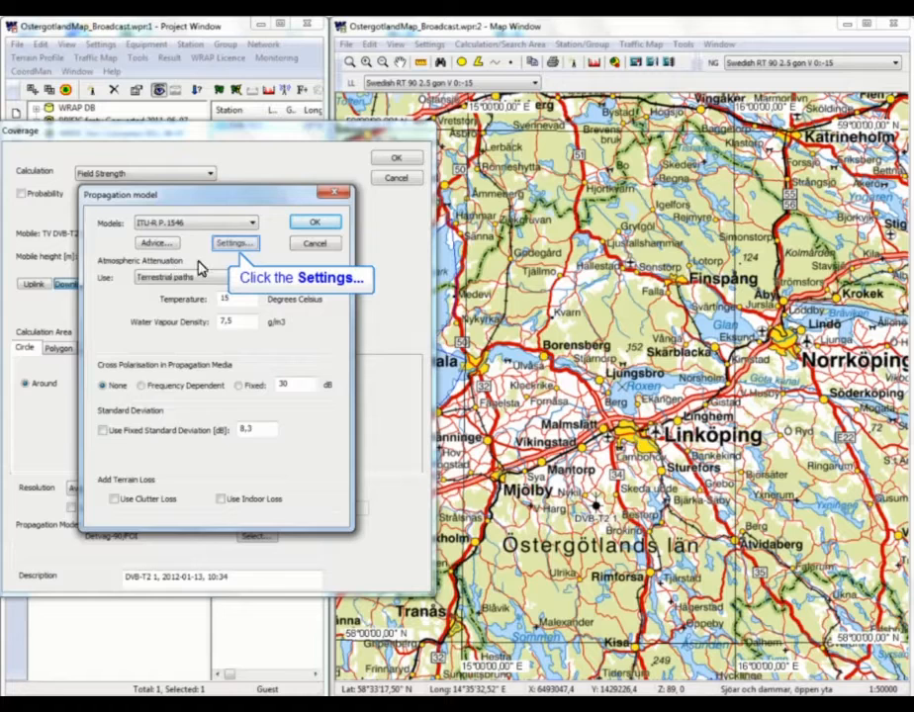
{"action": "left_click", "coordinate": [244, 246]}
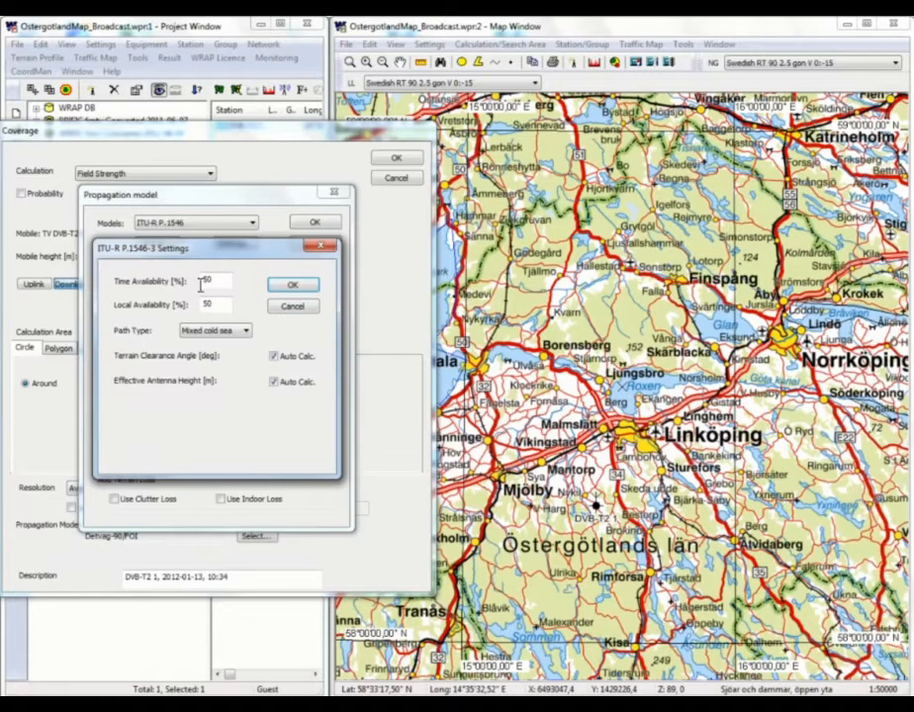
{"action": "double_click", "coordinate": [202, 306]}
{"action": "type", "text": "90"}
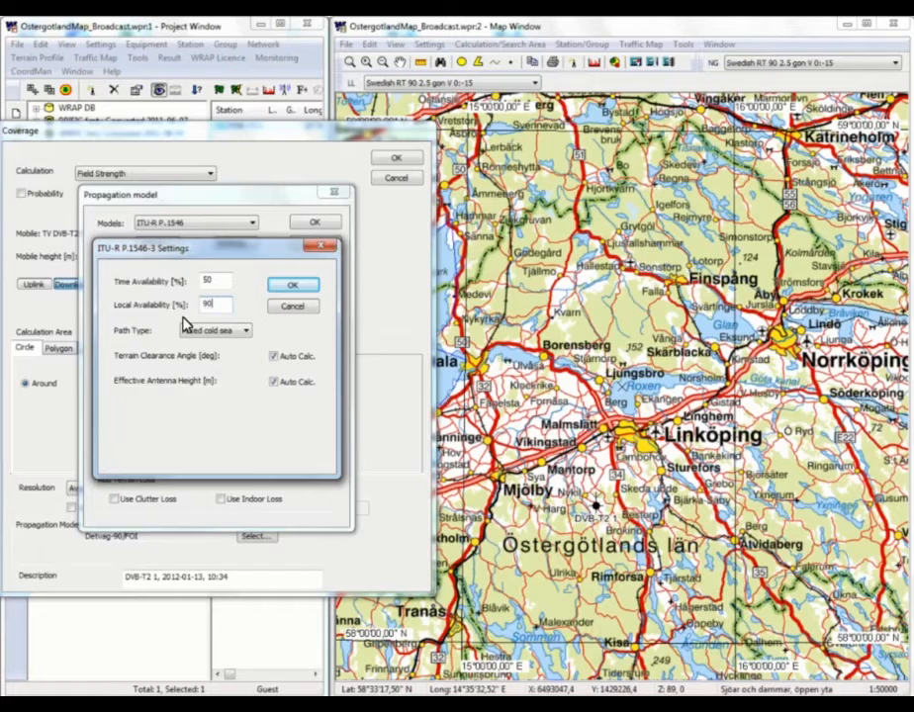
{"action": "key", "text": "Return"}
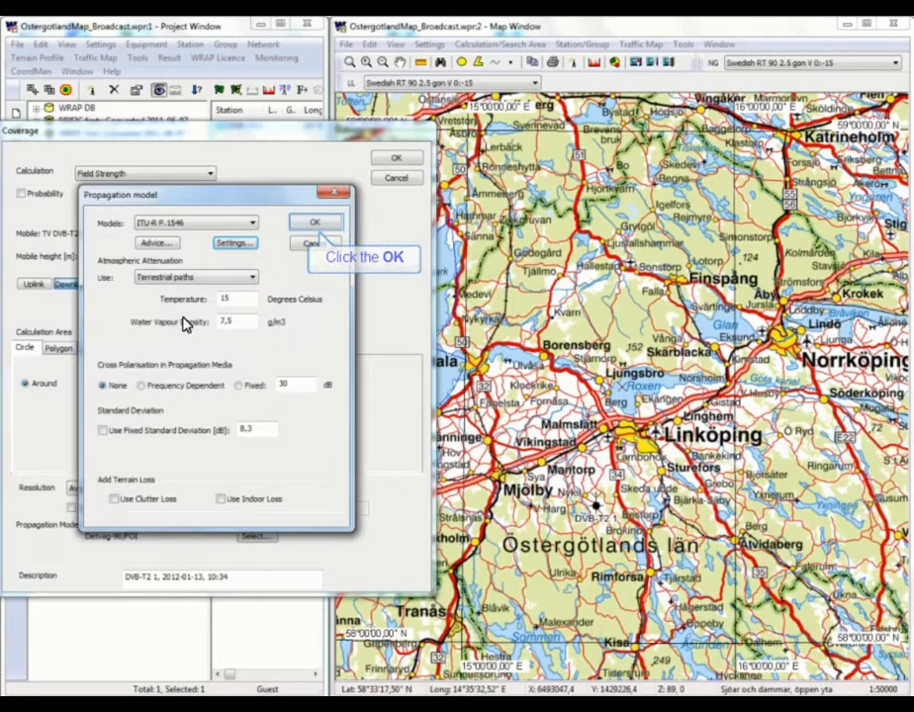
{"action": "left_click", "coordinate": [317, 226]}
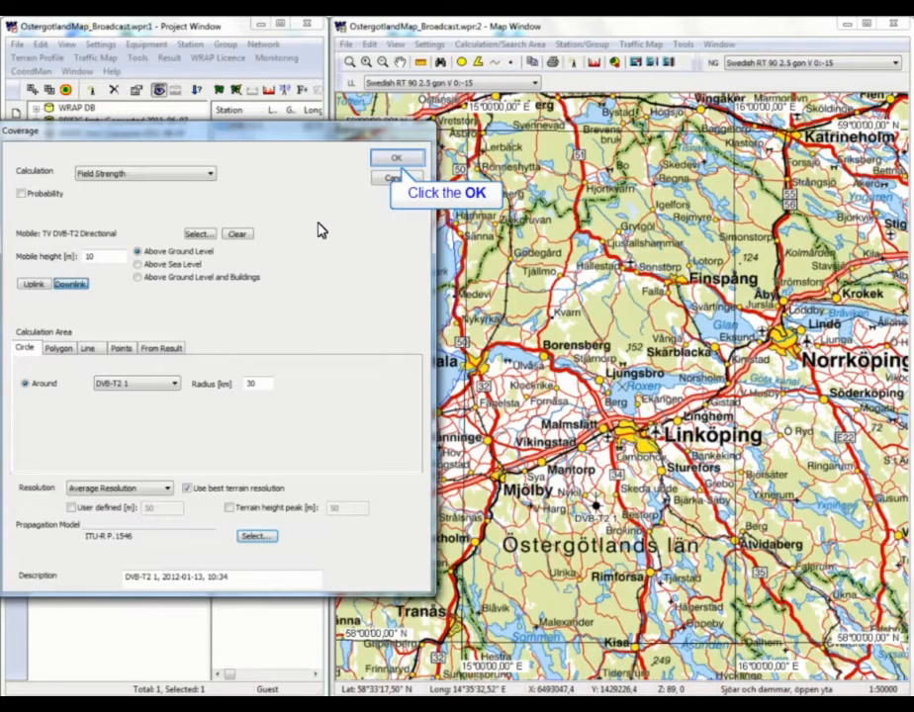
Run the field strength coverage calculation and check its progress under the project's Calculations
{"action": "left_click", "coordinate": [399, 161]}
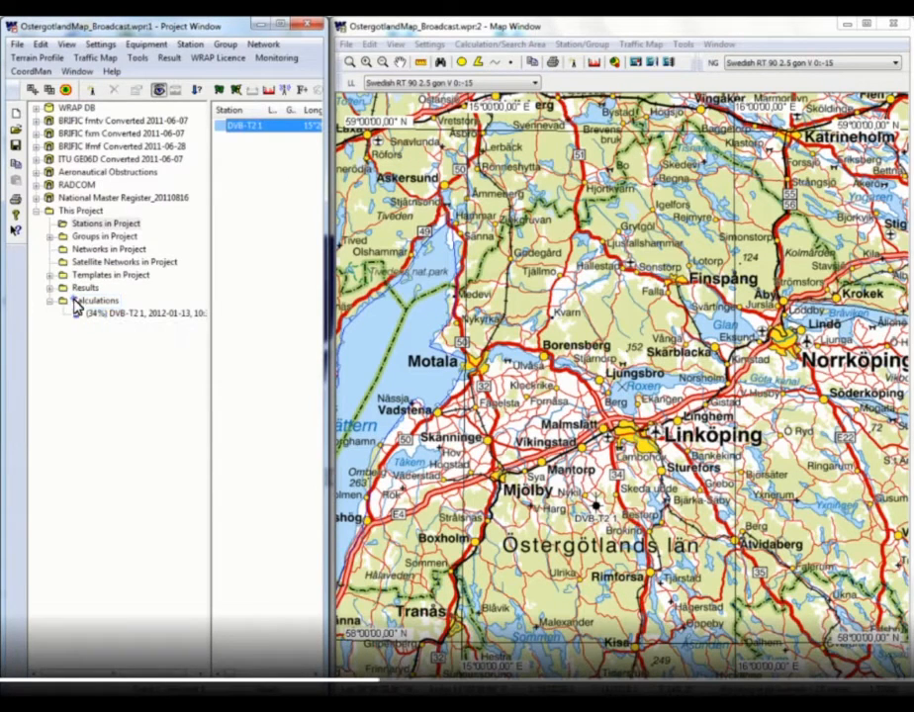
{"action": "left_click", "coordinate": [94, 300]}
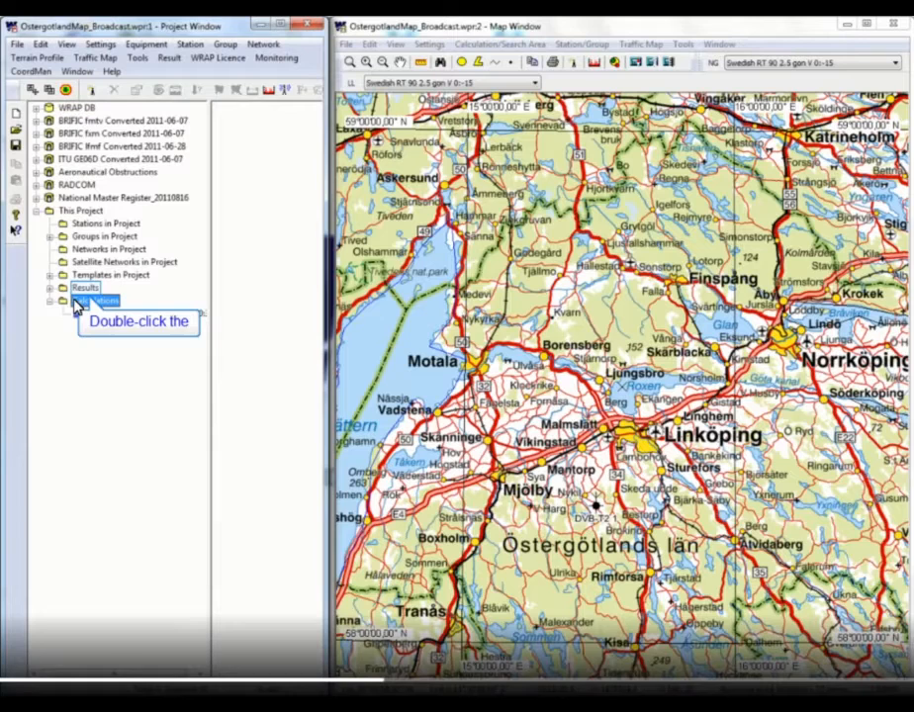
{"action": "double_click", "coordinate": [79, 302]}
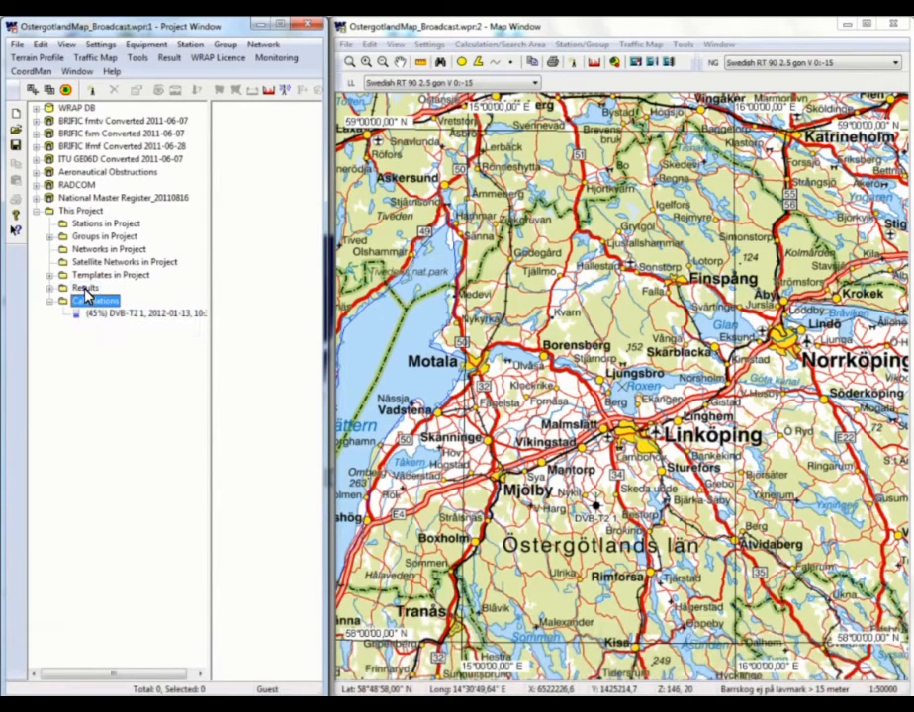
Find the DVB-T2 1 result under Coverage Results Area and make it visible on the map
{"action": "double_click", "coordinate": [85, 289]}
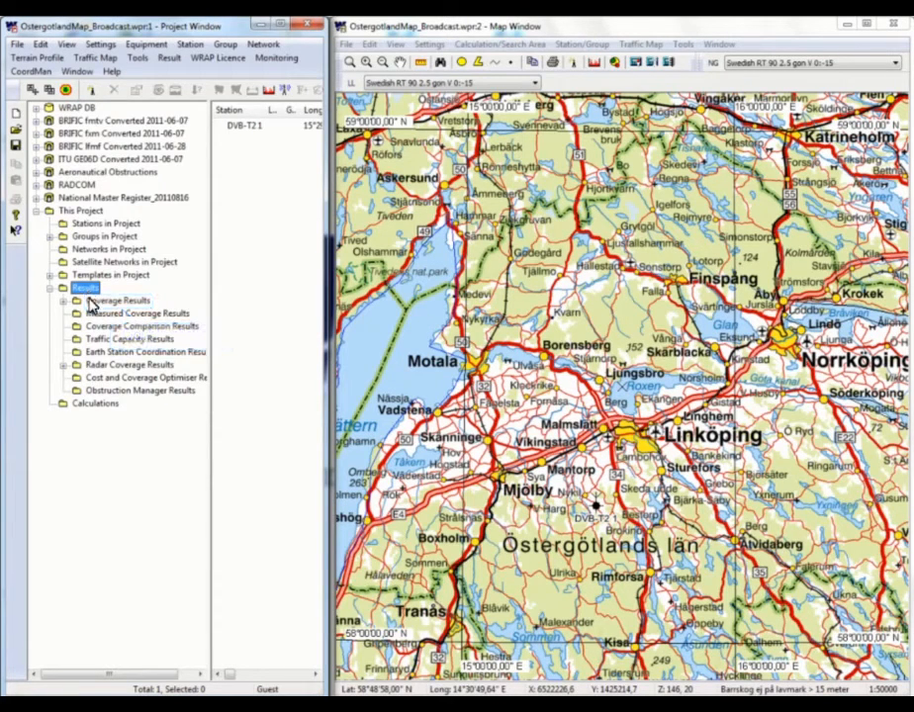
{"action": "double_click", "coordinate": [111, 301]}
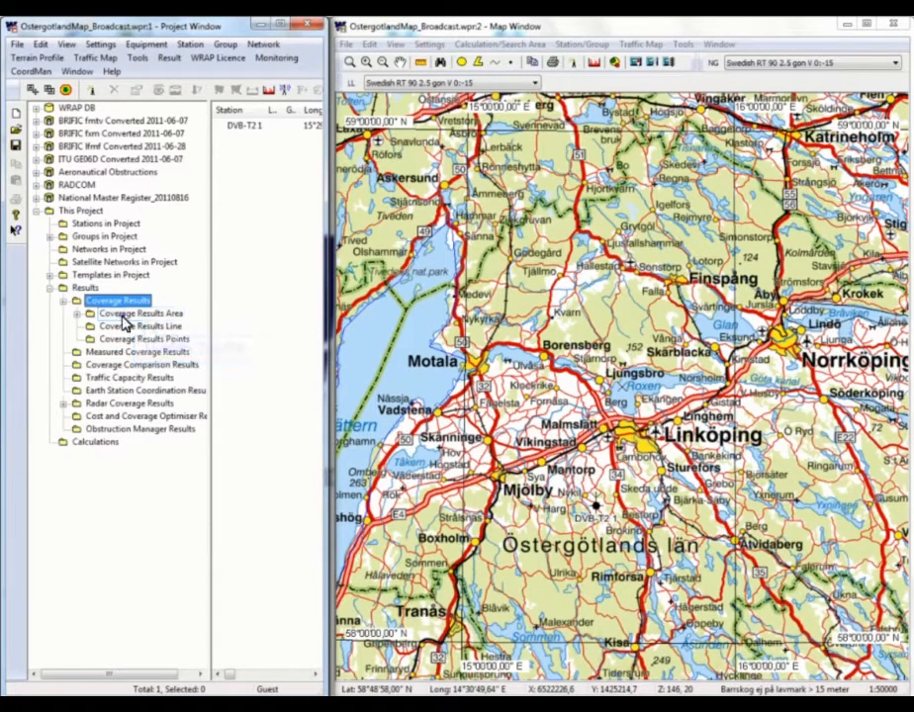
{"action": "double_click", "coordinate": [123, 314]}
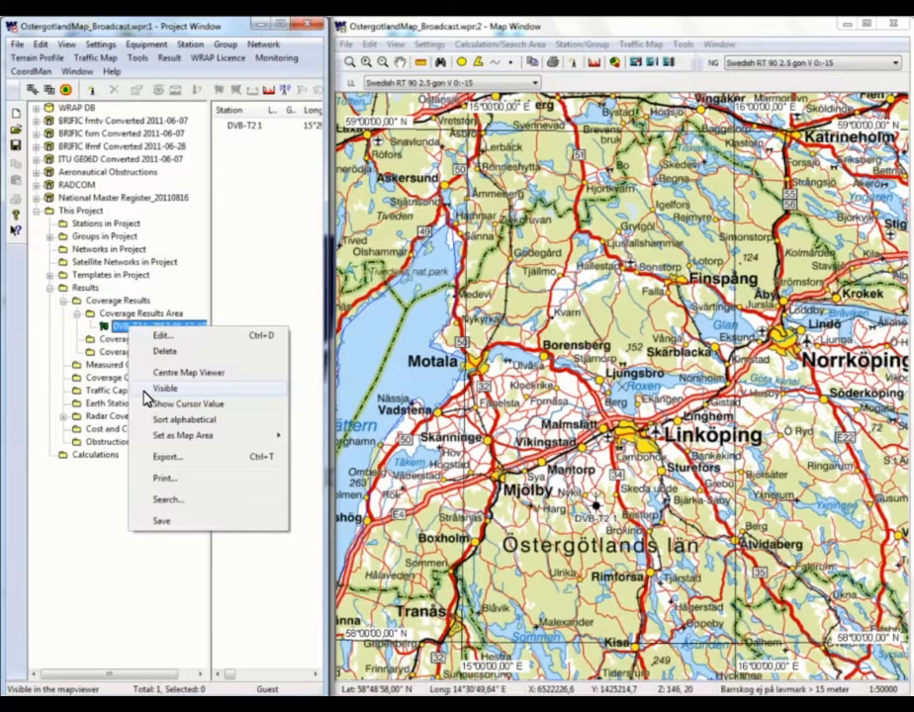
{"action": "left_click", "coordinate": [145, 392]}
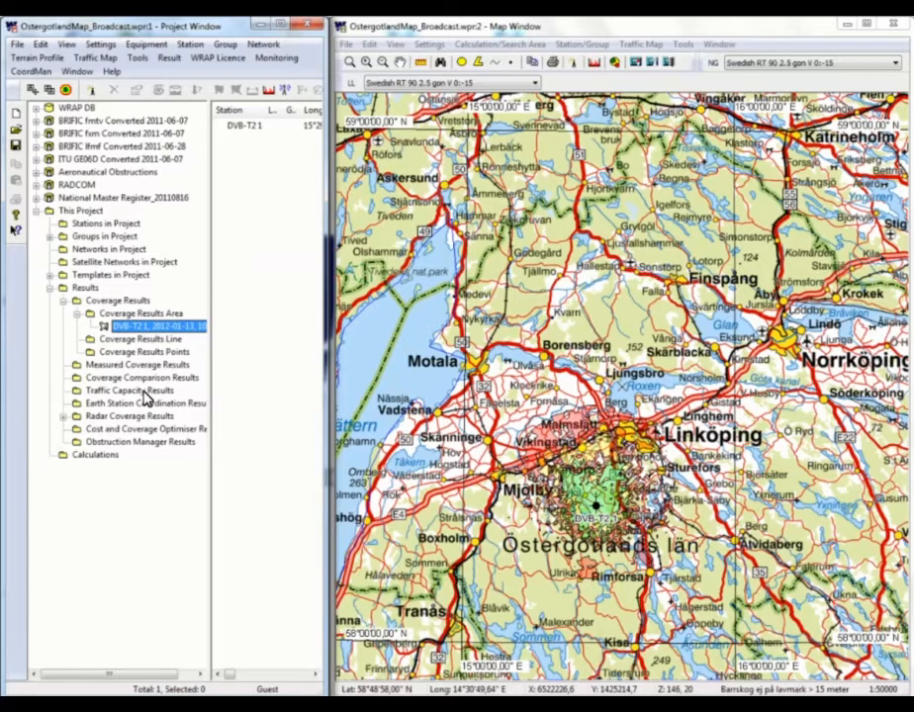
Display the Sweden 1:250000 scanned map image in gray scale around the DVB-T2 1 coverage area
{"action": "left_click", "coordinate": [350, 61]}
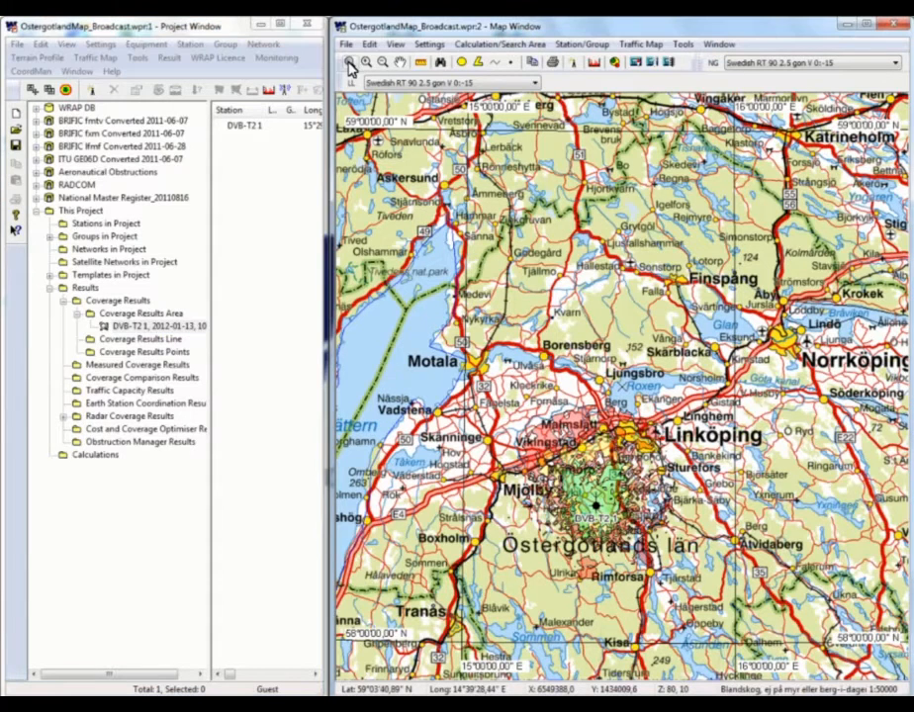
{"action": "left_click_drag", "start_coordinate": [458, 625], "coordinate": [759, 334]}
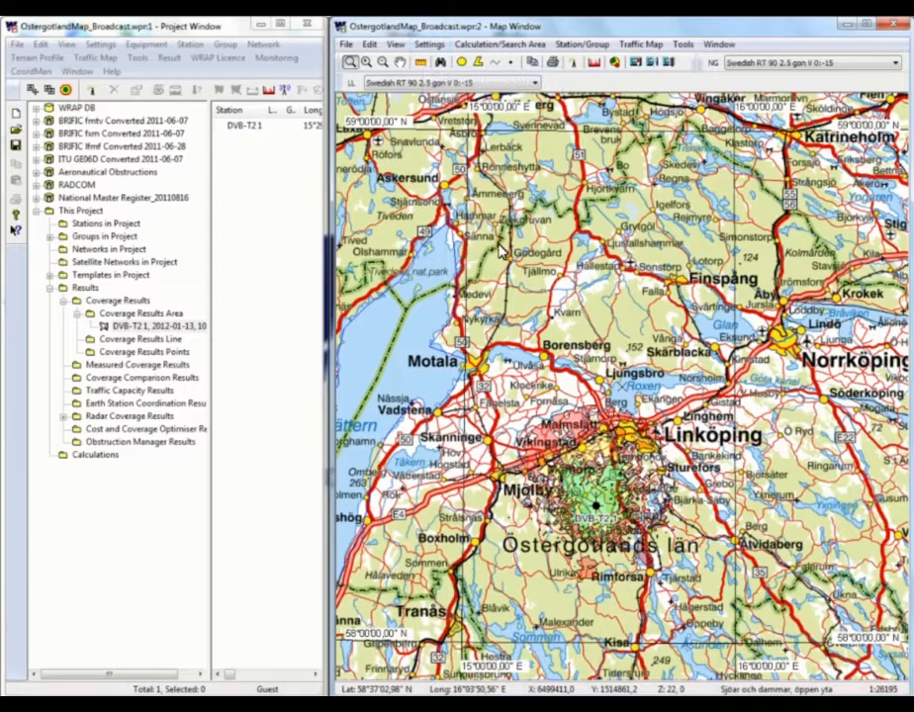
{"action": "left_click", "coordinate": [431, 46]}
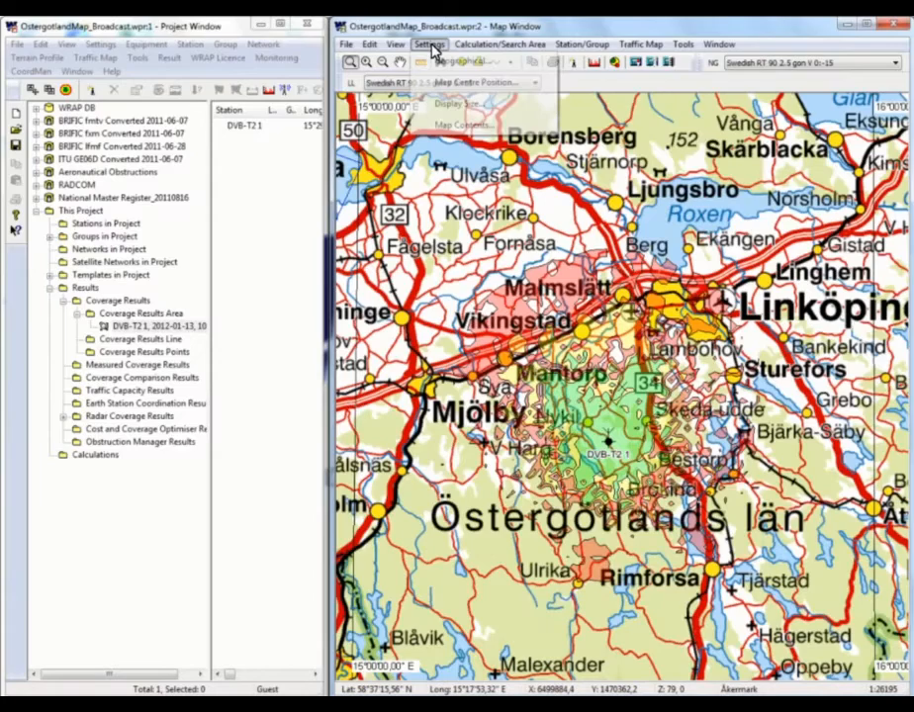
{"action": "left_click", "coordinate": [451, 128]}
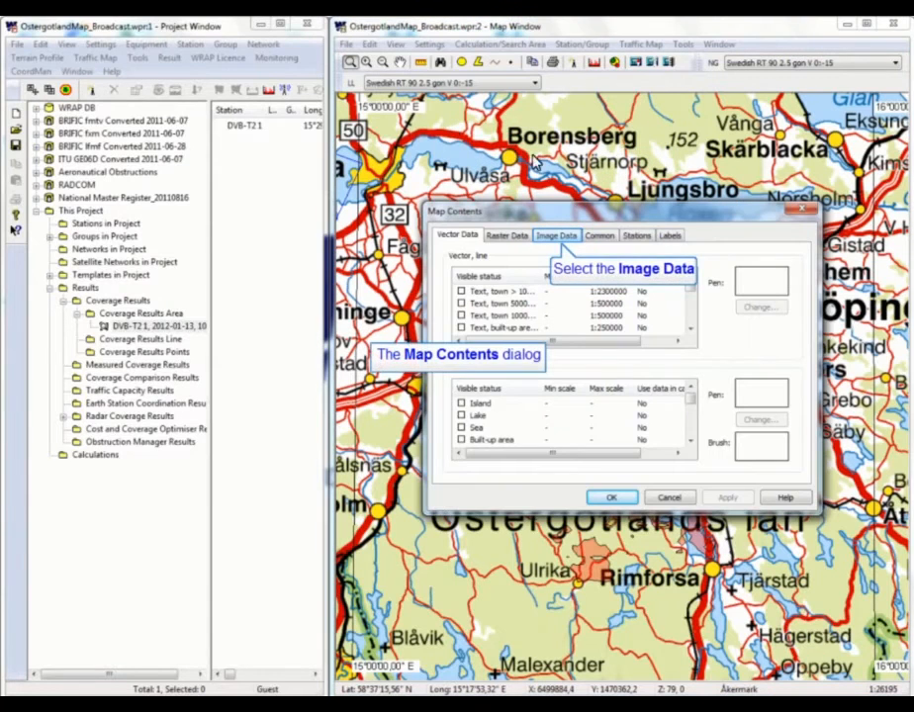
{"action": "left_click", "coordinate": [557, 238]}
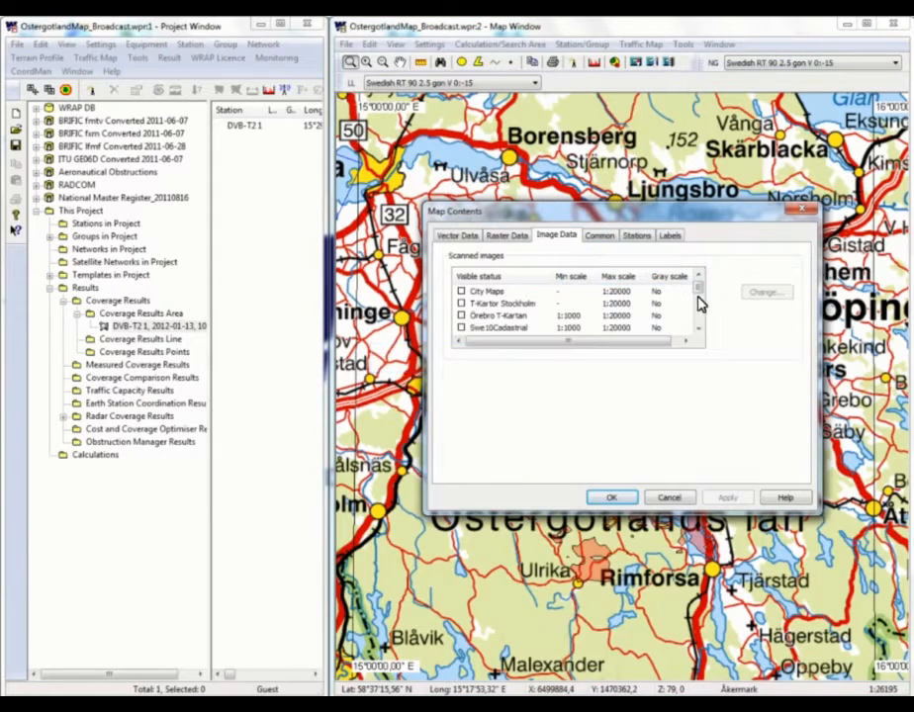
{"action": "scroll", "coordinate": [699, 304], "scroll_direction": "down", "scroll_amount": 5}
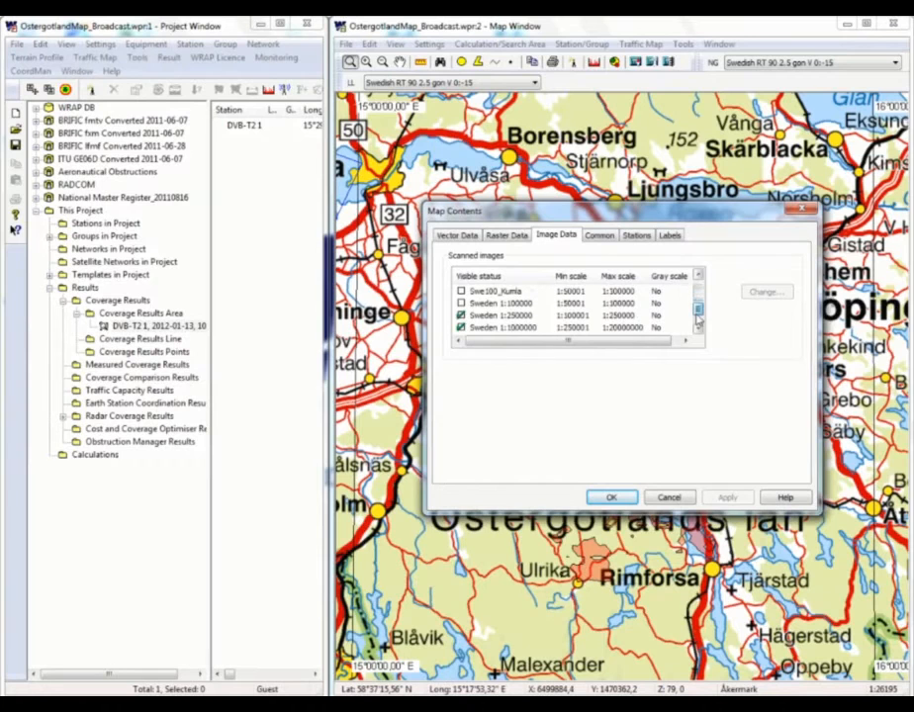
{"action": "left_click", "coordinate": [535, 315]}
{"action": "left_click", "coordinate": [765, 295]}
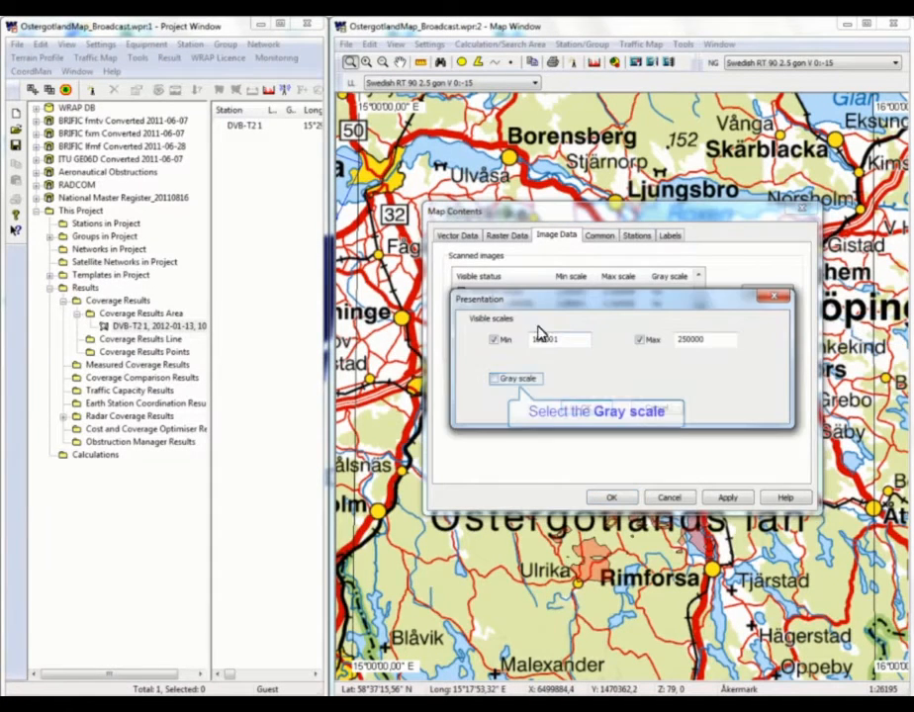
{"action": "left_click", "coordinate": [495, 379]}
{"action": "left_click", "coordinate": [588, 408]}
Set the Sweden 1:1000000 scanned map image to gray scale as well
{"action": "left_click", "coordinate": [500, 328]}
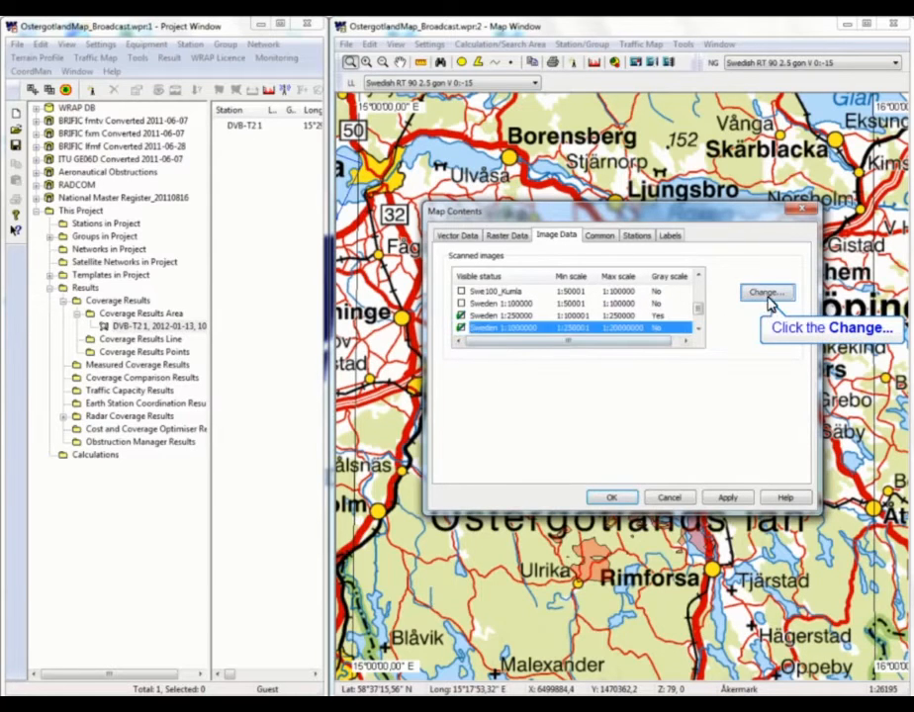
{"action": "left_click", "coordinate": [770, 297]}
{"action": "left_click", "coordinate": [494, 378]}
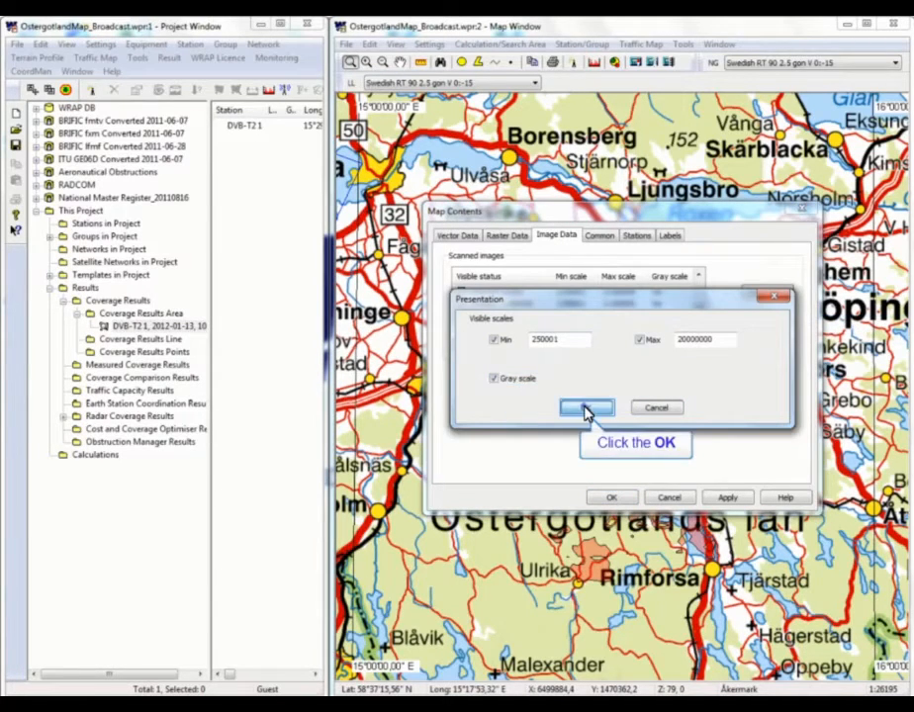
{"action": "left_click", "coordinate": [588, 408]}
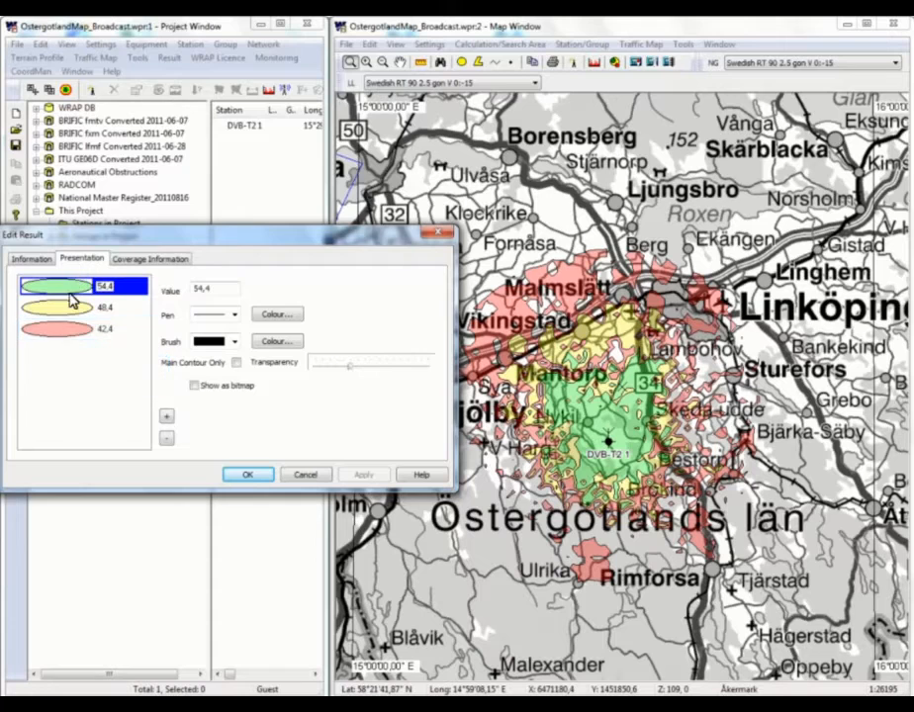
Examine the DVB-T2 1 result's presentation settings and covered-area information for the 42,4 level, without changing anything
{"action": "left_click", "coordinate": [71, 334]}
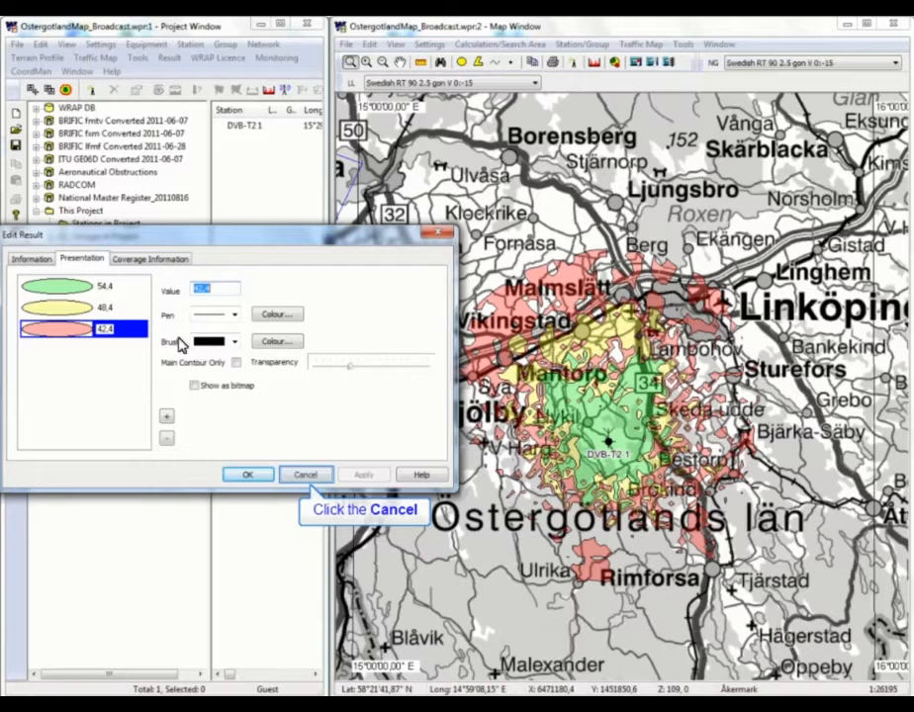
{"action": "left_click", "coordinate": [308, 476]}
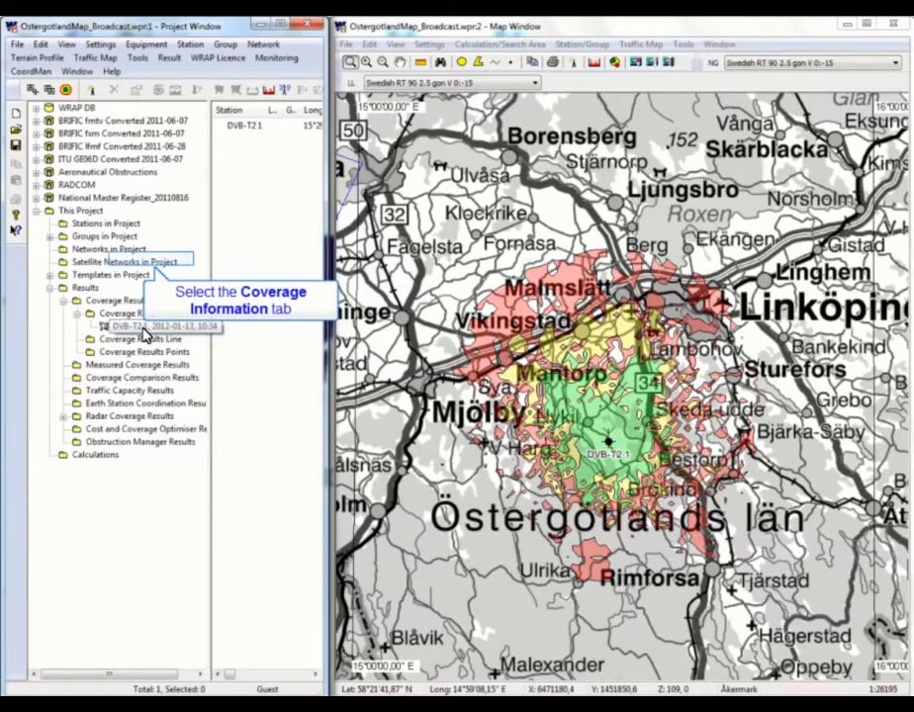
{"action": "left_click", "coordinate": [142, 262]}
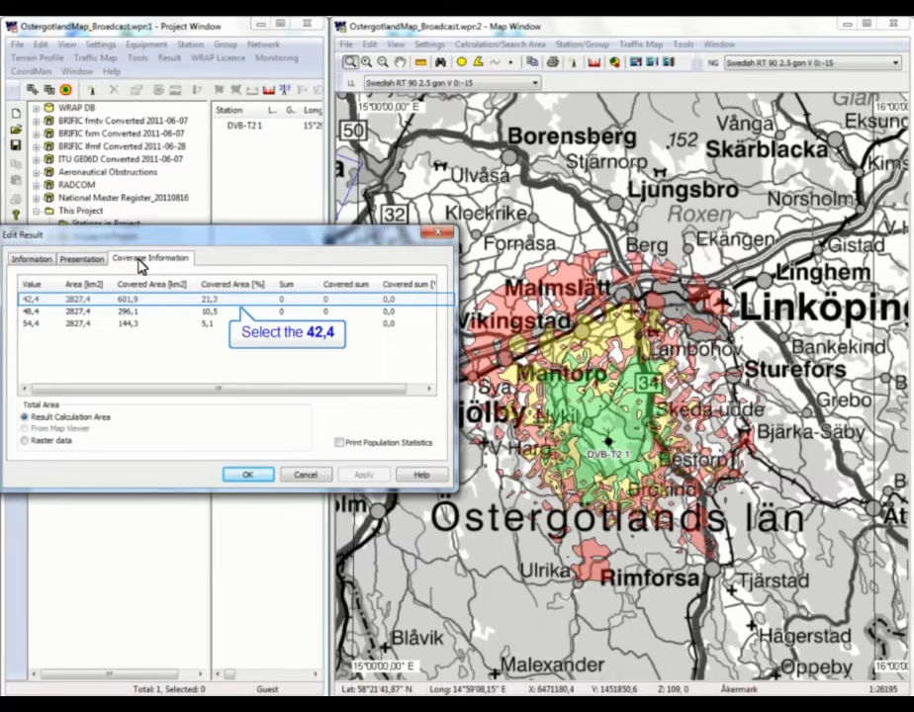
{"action": "left_click", "coordinate": [283, 301]}
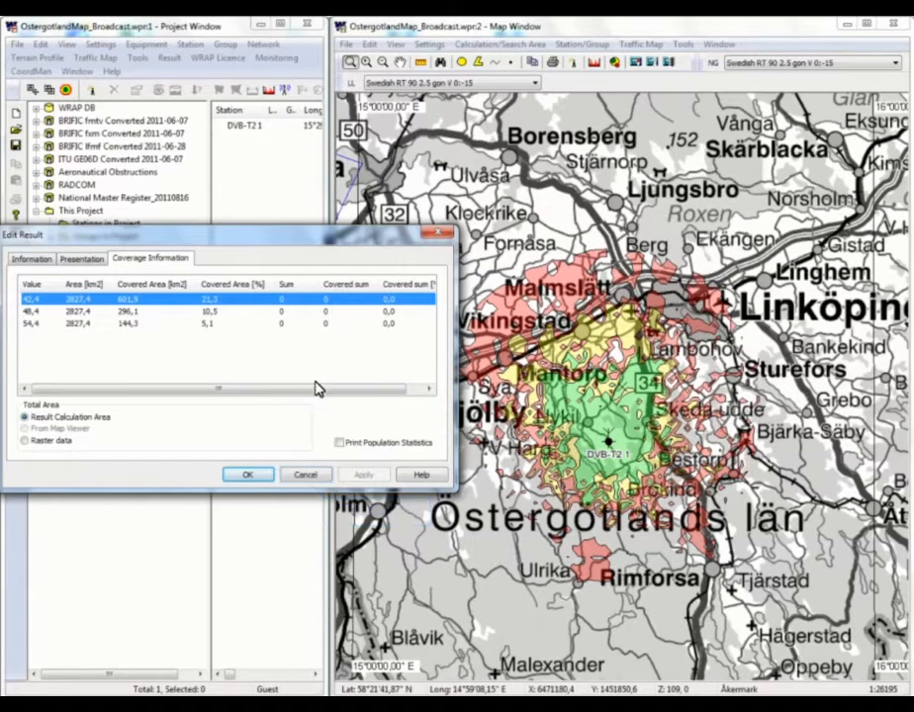
{"action": "left_click", "coordinate": [315, 476]}
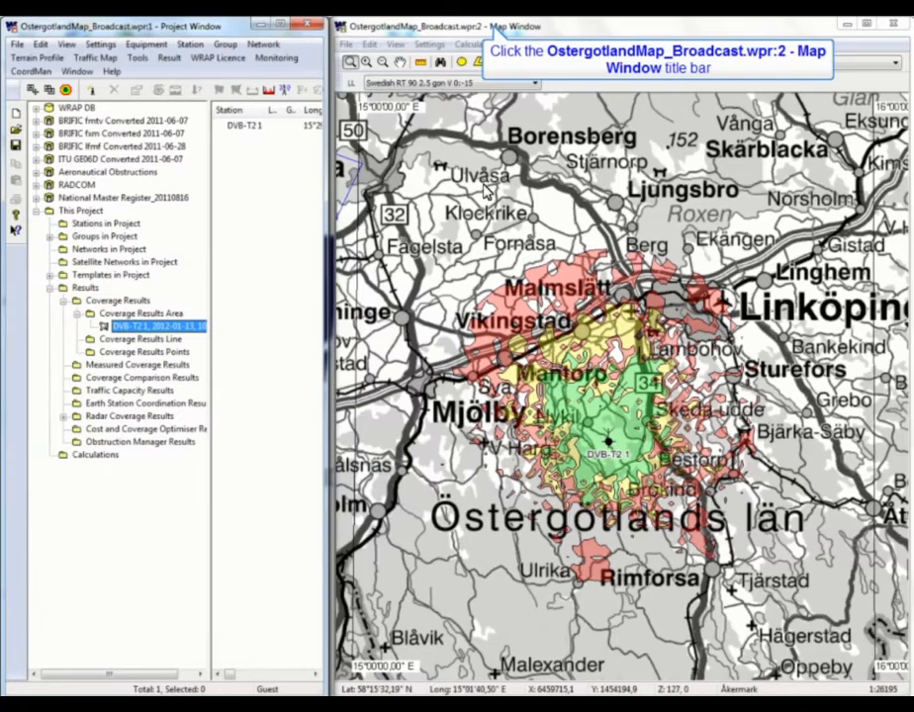
View the coverage map in 3D from a steeper viewing angle and return it to 2D
{"action": "left_click", "coordinate": [492, 29]}
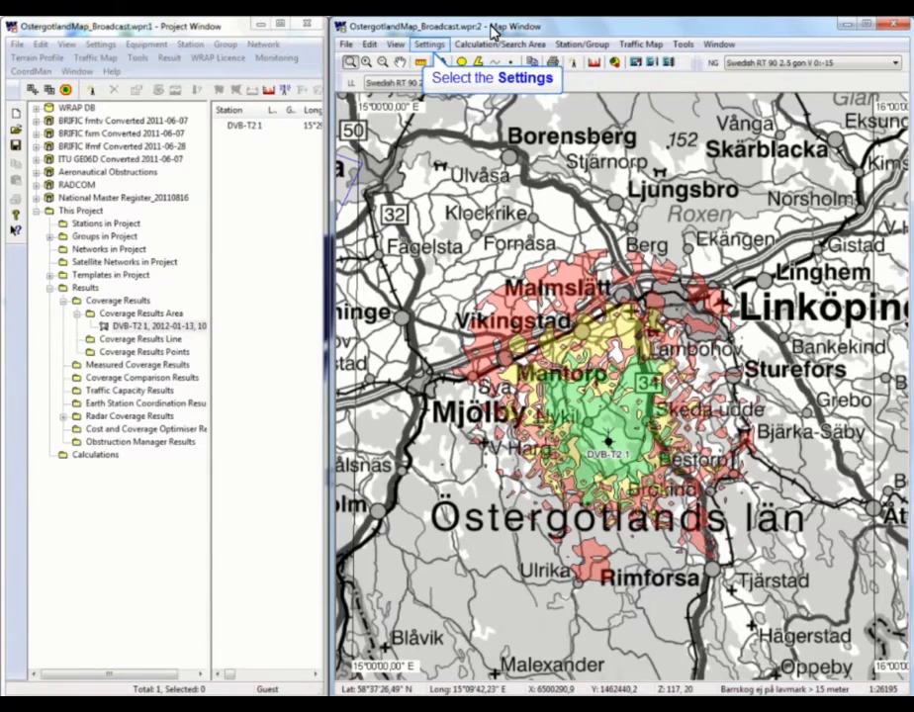
{"action": "left_click", "coordinate": [432, 45]}
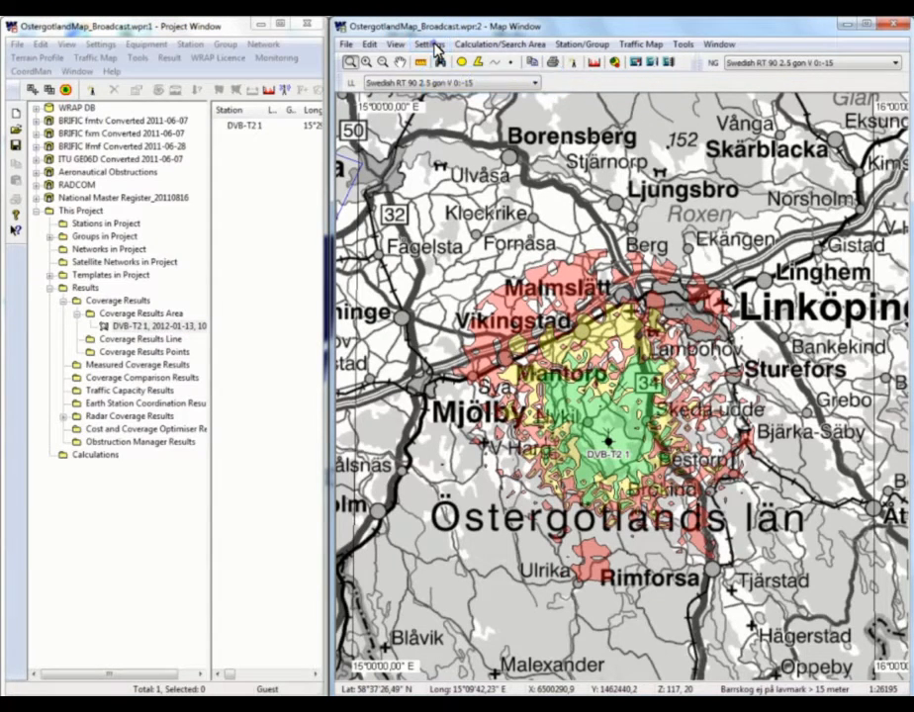
{"action": "left_click", "coordinate": [395, 46]}
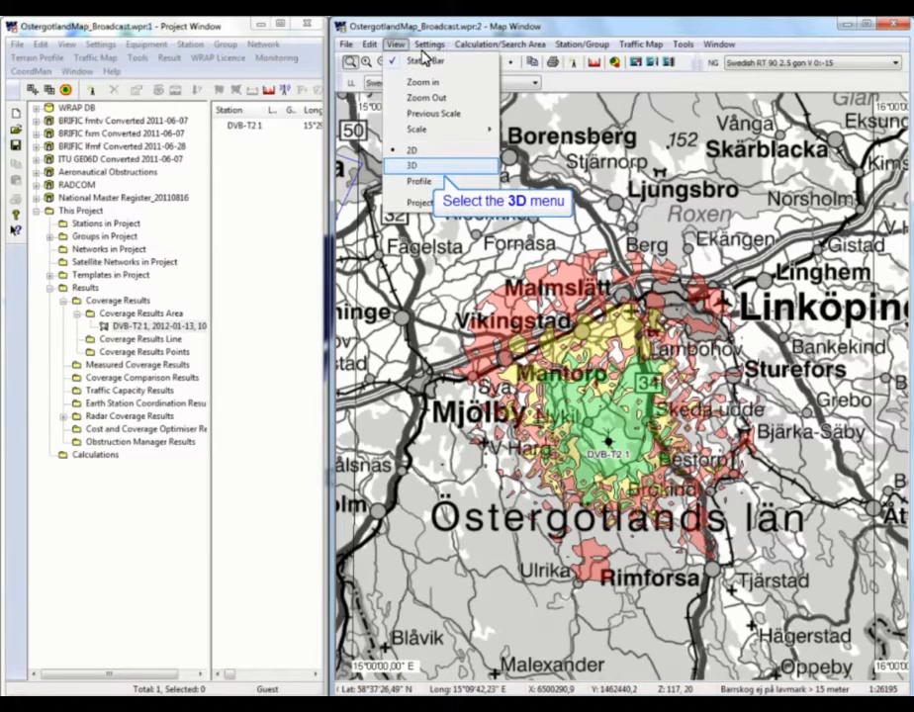
{"action": "left_click", "coordinate": [414, 165]}
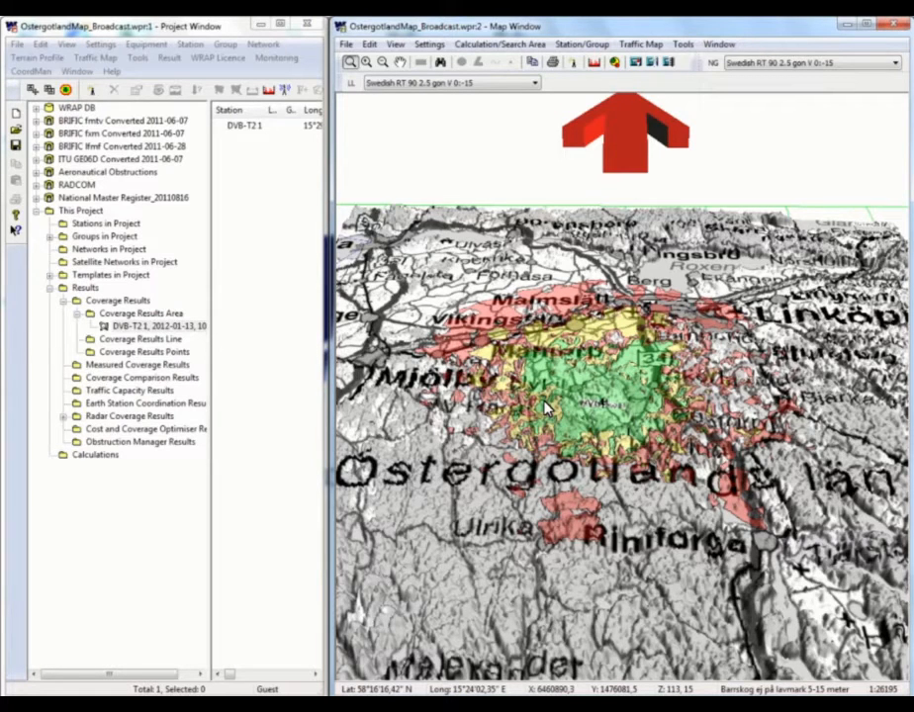
{"action": "left_click_drag", "start_coordinate": [556, 410], "coordinate": [560, 446]}
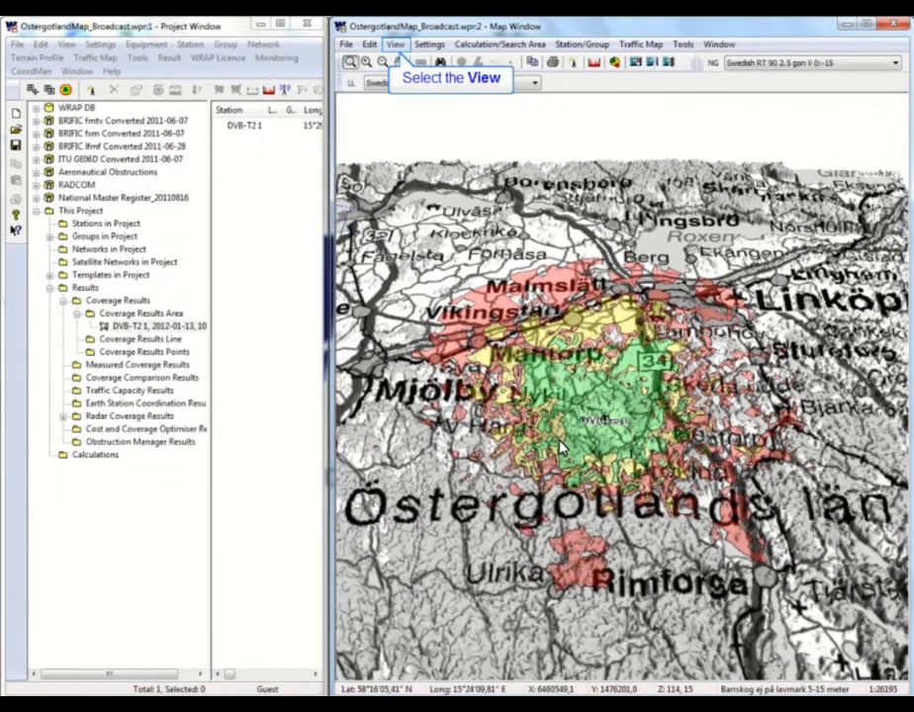
{"action": "left_click", "coordinate": [394, 44]}
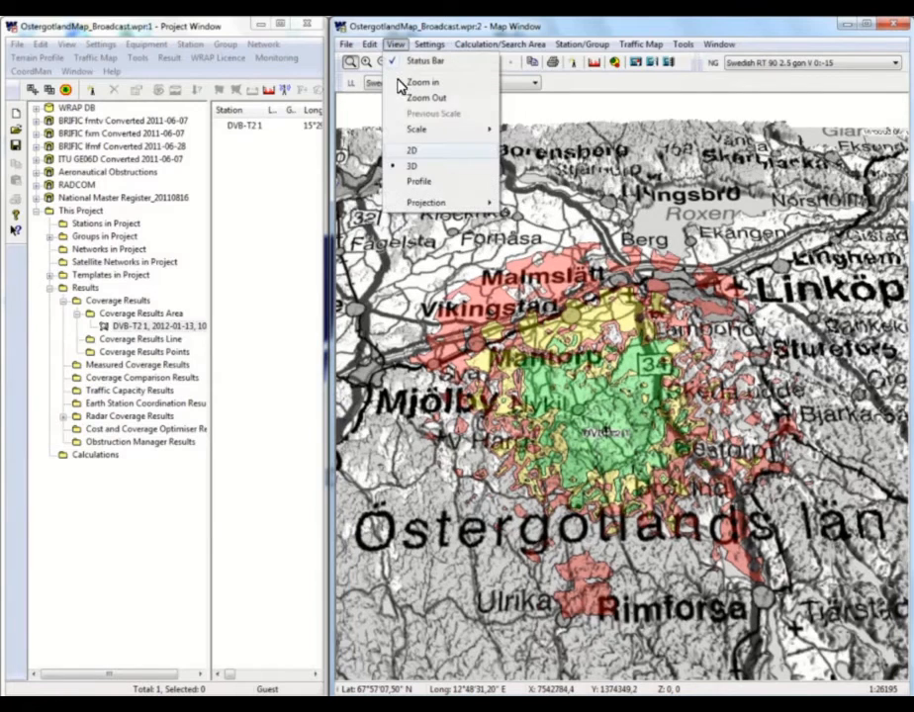
{"action": "left_click", "coordinate": [401, 152]}
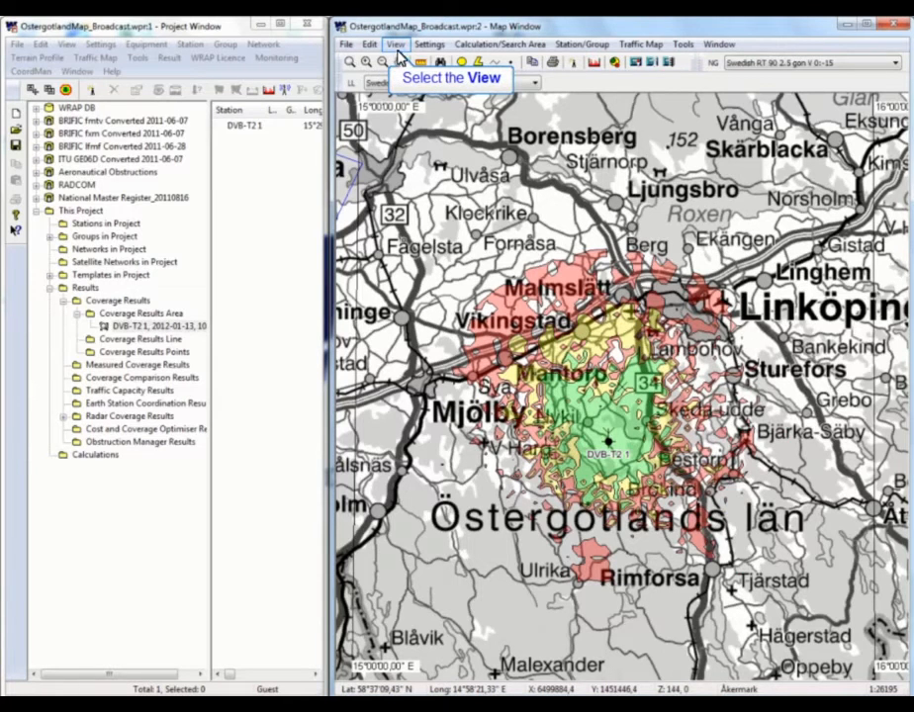
Restore the map's previous scale and remove all results from the map
{"action": "left_click", "coordinate": [398, 47]}
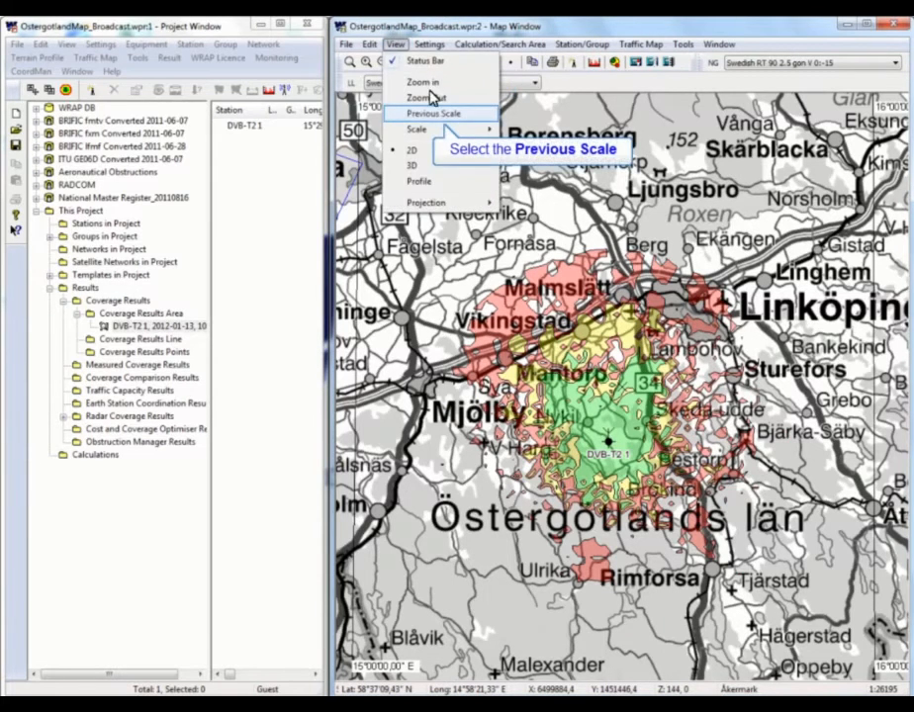
{"action": "left_click", "coordinate": [433, 115]}
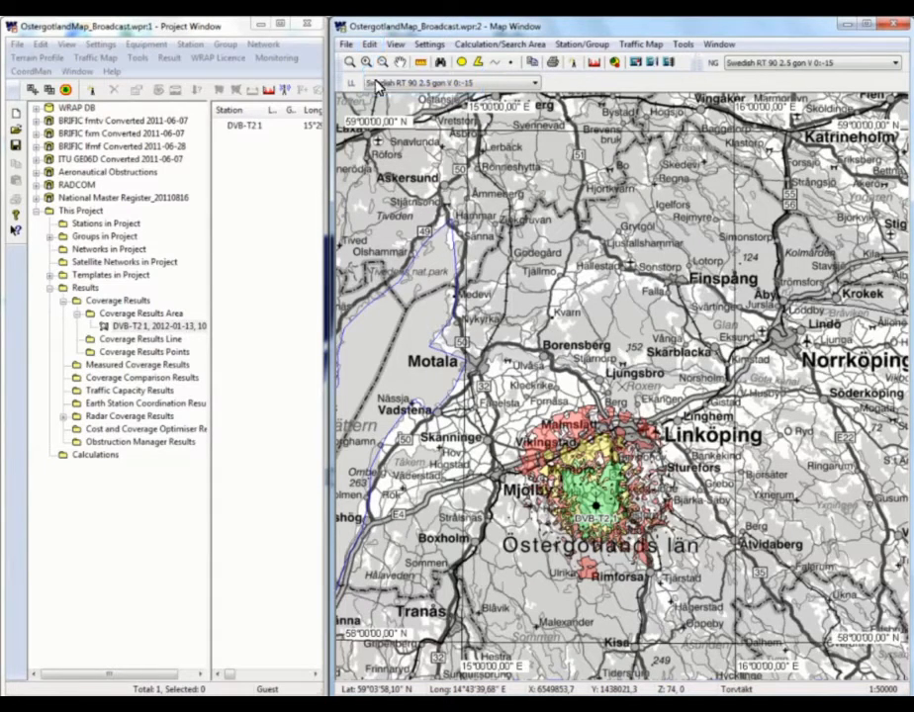
{"action": "left_click", "coordinate": [371, 46]}
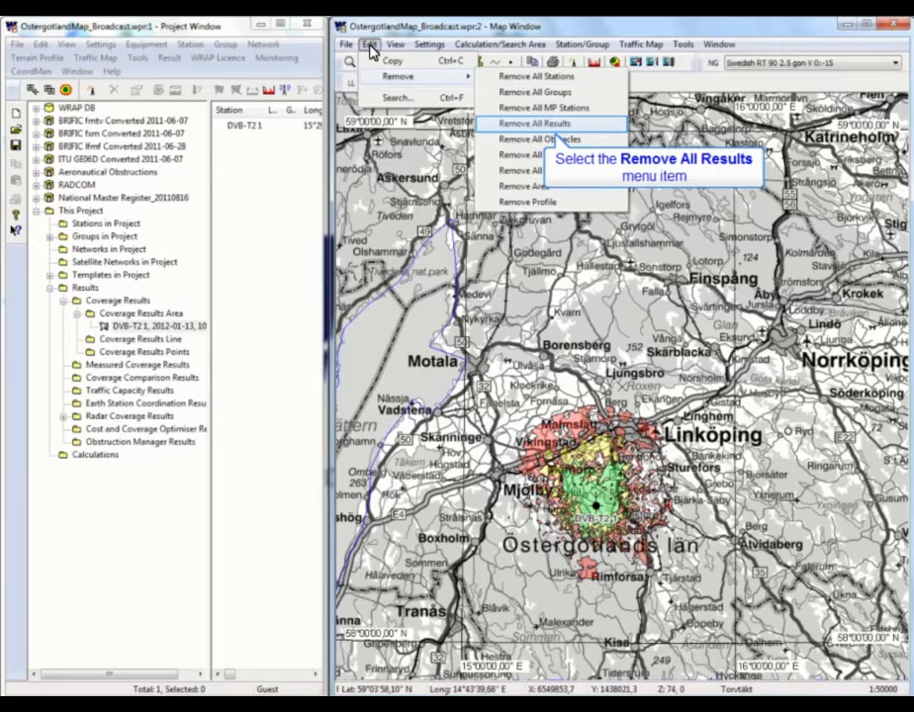
{"action": "left_click", "coordinate": [525, 124]}
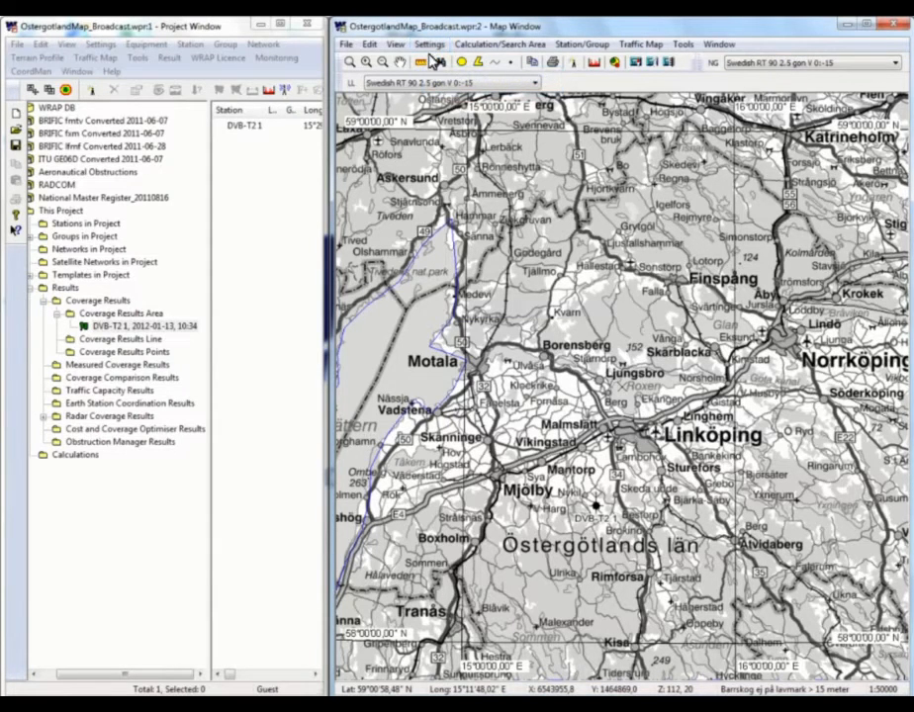
Show the stations on the map with a user defined circular area of 40 km radius
{"action": "left_click", "coordinate": [429, 45]}
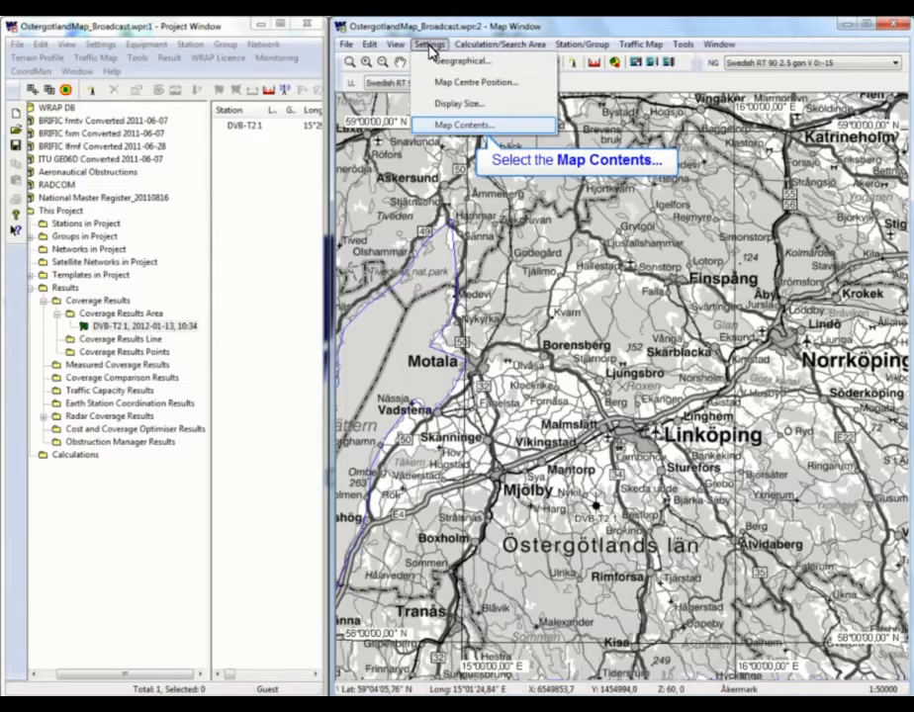
{"action": "left_click", "coordinate": [465, 125]}
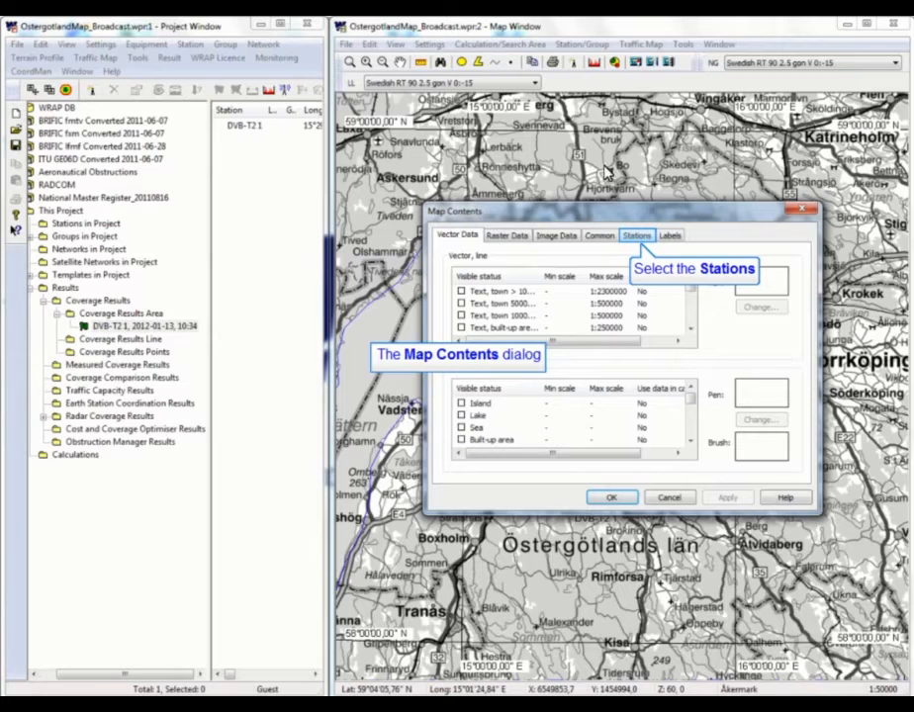
{"action": "left_click", "coordinate": [635, 238]}
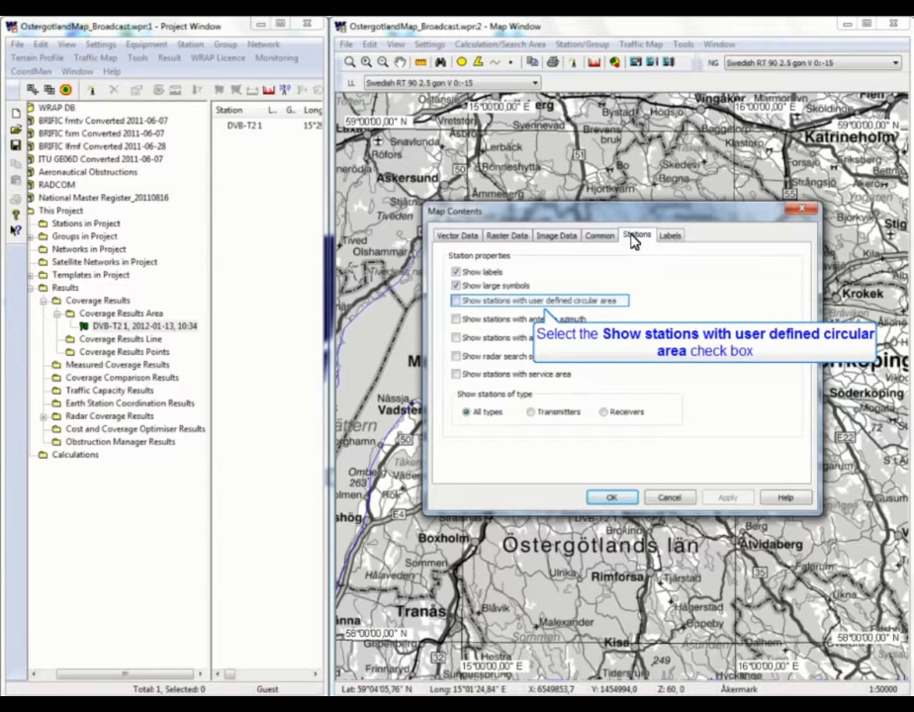
{"action": "left_click", "coordinate": [457, 300]}
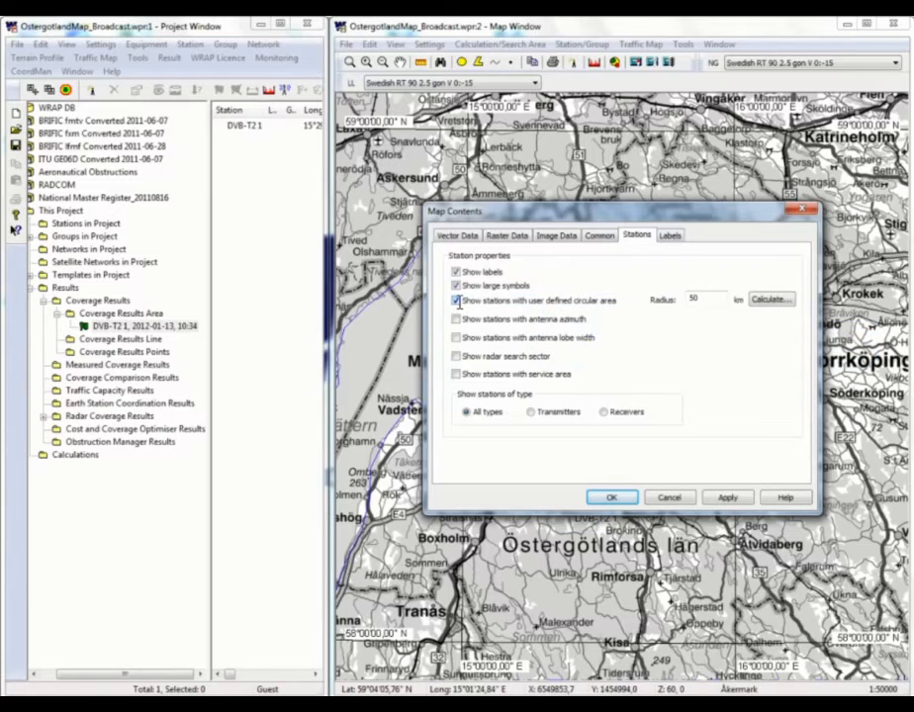
{"action": "double_click", "coordinate": [690, 301]}
{"action": "type", "text": "40"}
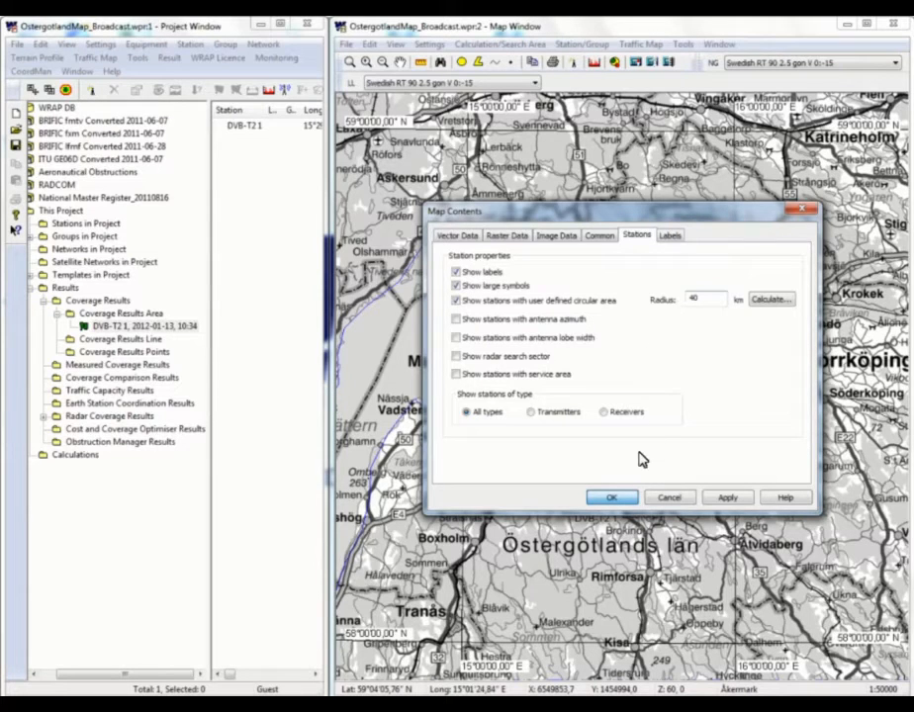
{"action": "left_click", "coordinate": [614, 497]}
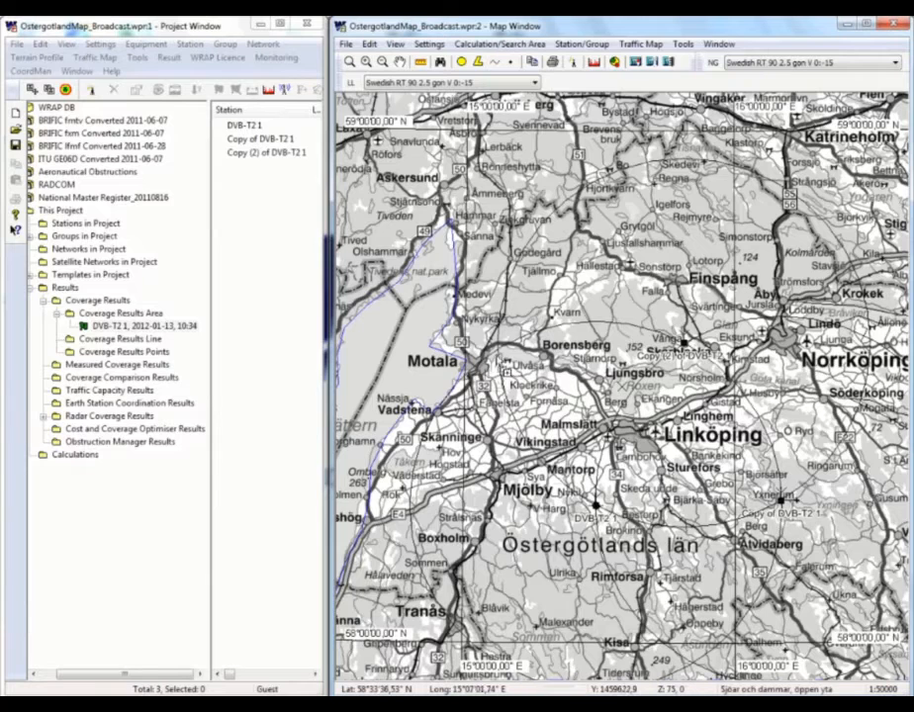
Place further copies of station DVB-T2 1 near Motala, northwest of Boxholm and southeast of Kisa
{"action": "left_click", "coordinate": [498, 350]}
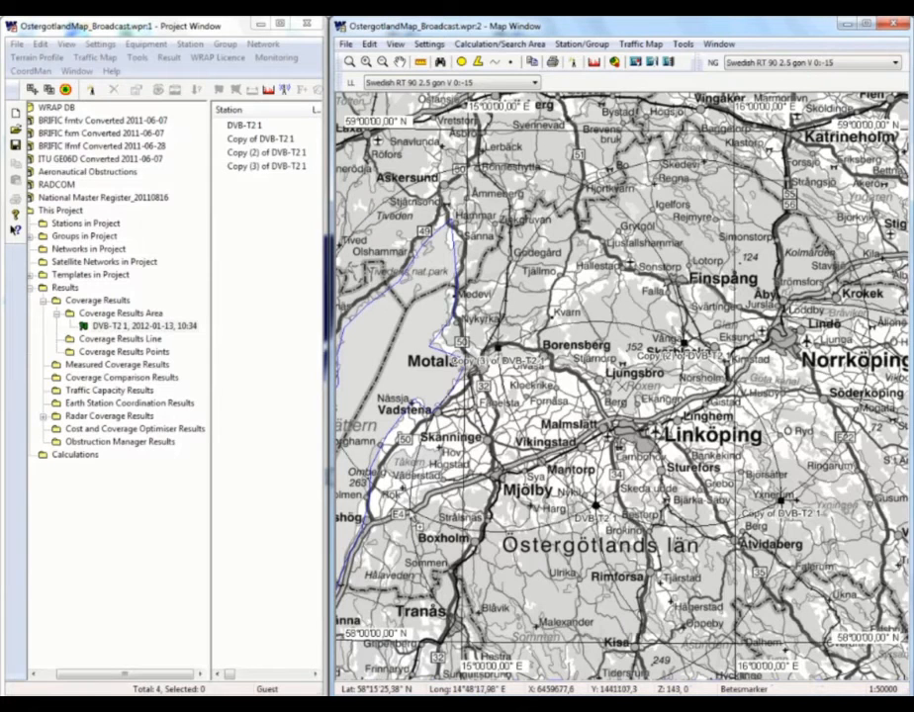
{"action": "left_click", "coordinate": [412, 513]}
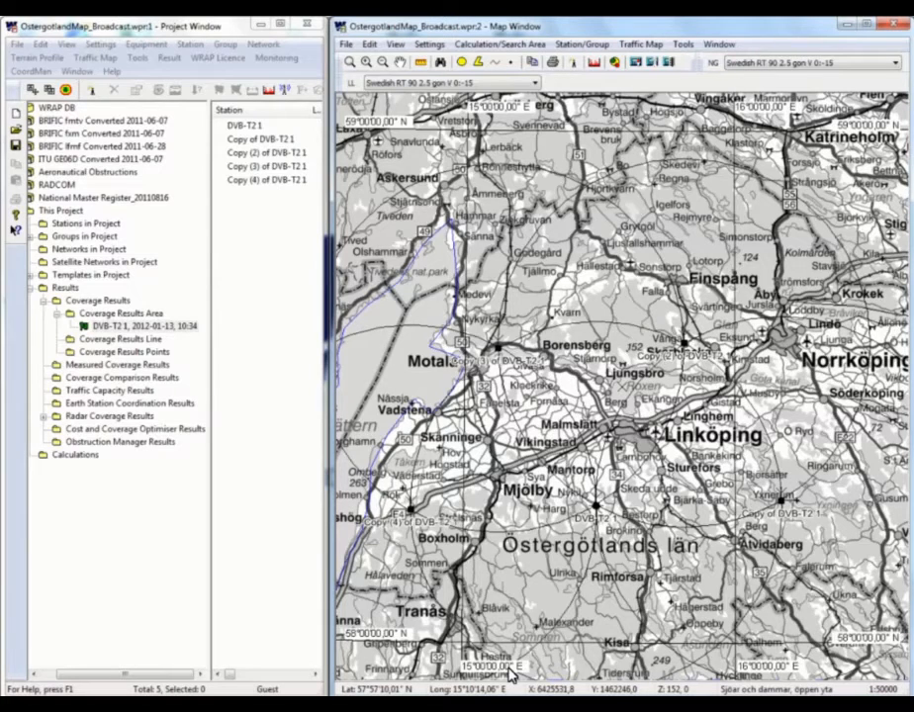
{"action": "left_click_drag", "start_coordinate": [596, 506], "coordinate": [693, 664]}
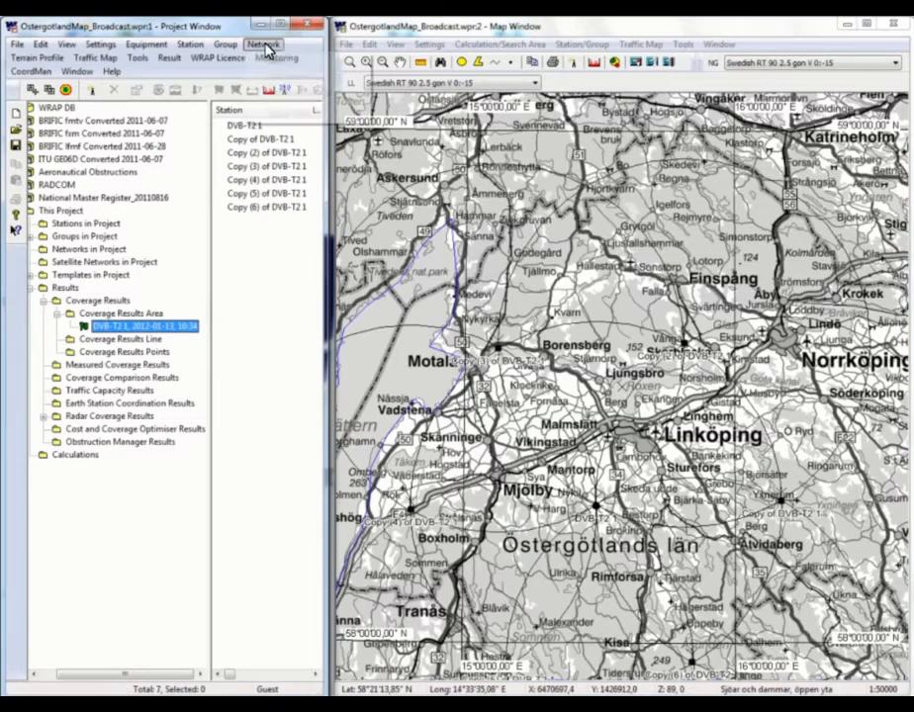
Create a new network in the project and name it SFN A
{"action": "left_click", "coordinate": [262, 44]}
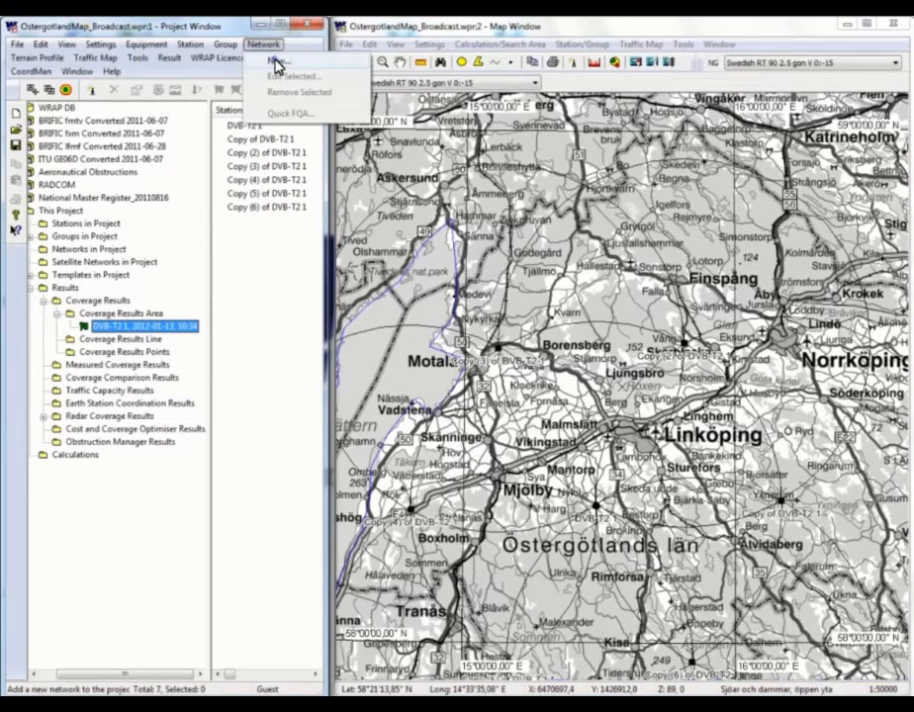
{"action": "left_click", "coordinate": [276, 63]}
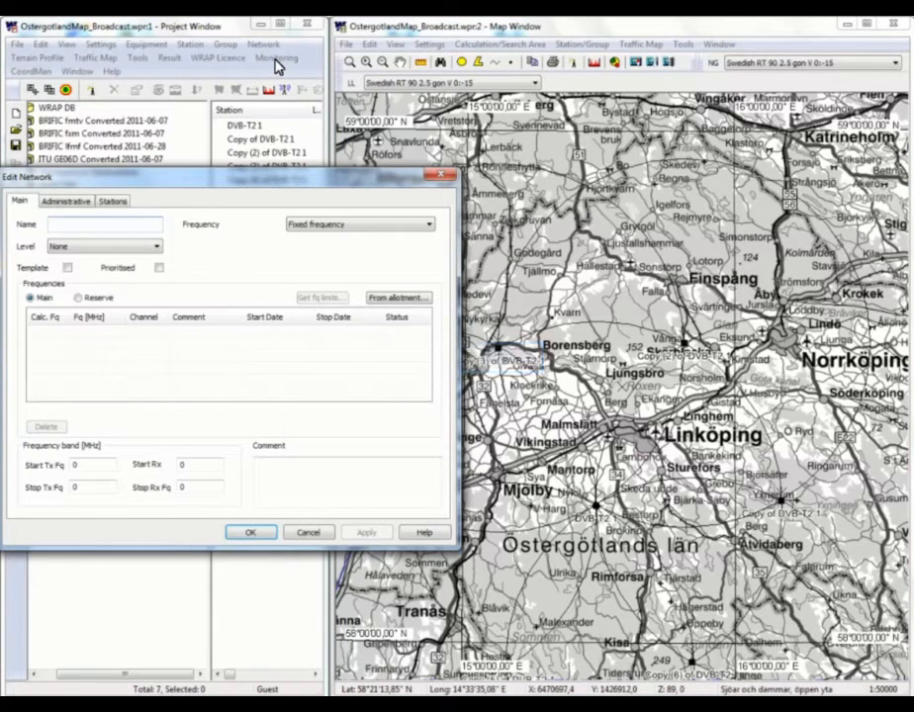
{"action": "type", "text": "SFN A"}
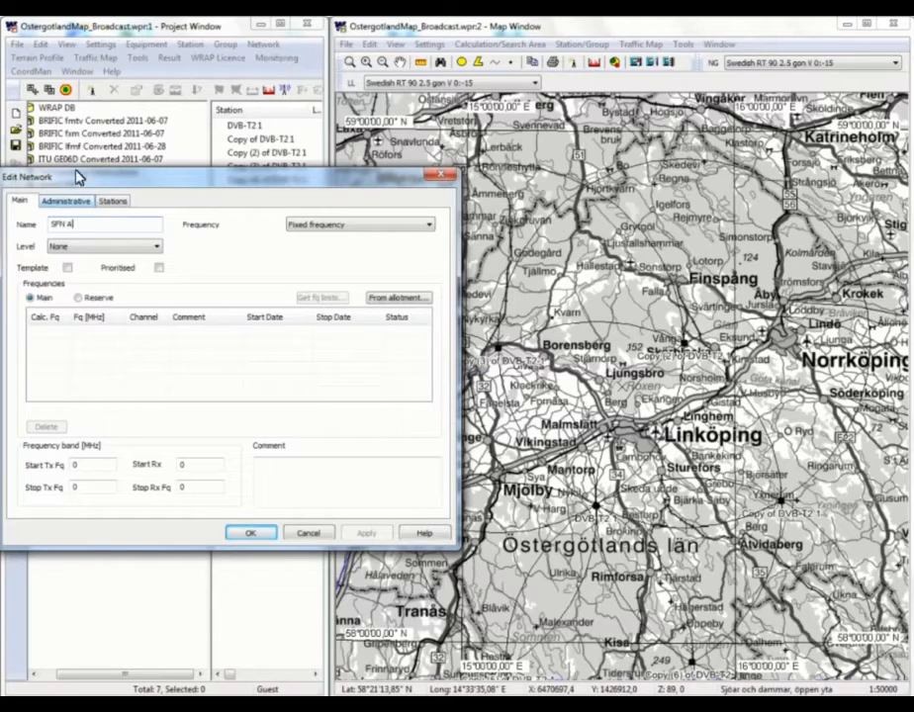
Add a main frequency of 530 MHz to the network
{"action": "double_click", "coordinate": [84, 339]}
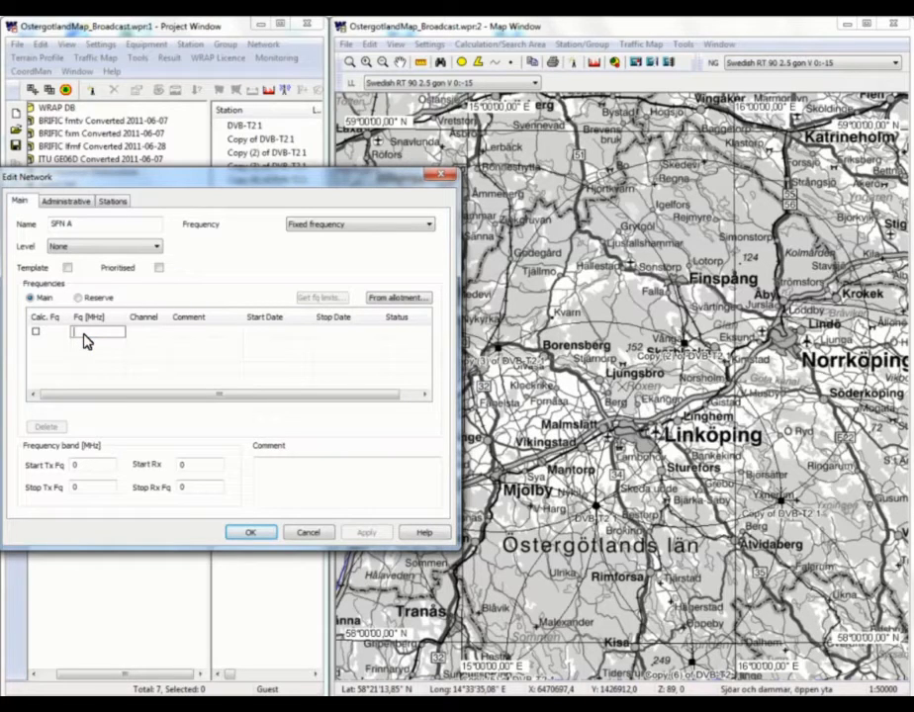
{"action": "type", "text": "530"}
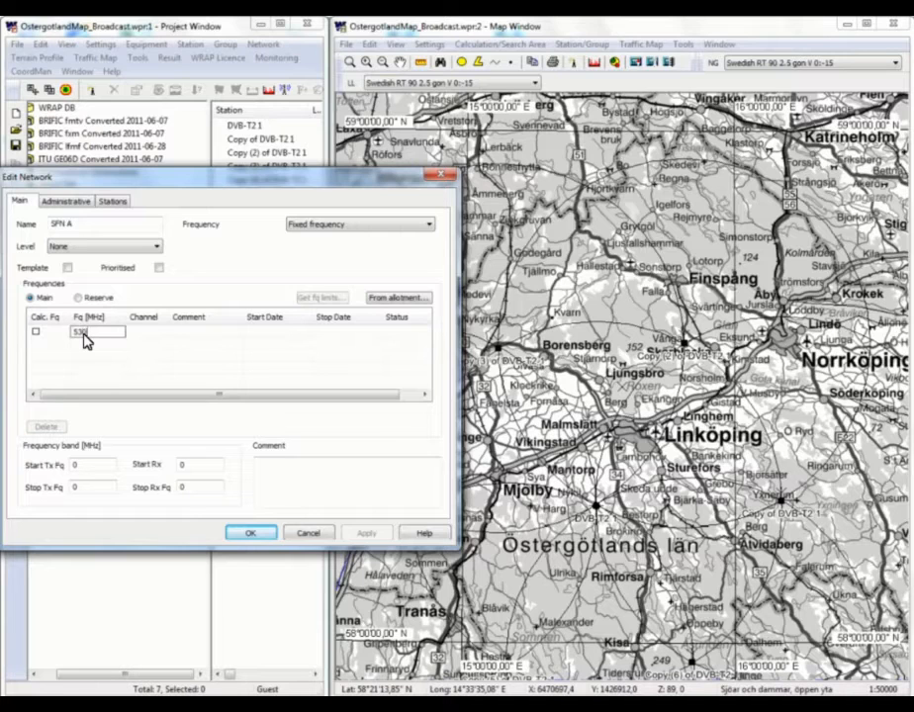
{"action": "key", "text": "Tab"}
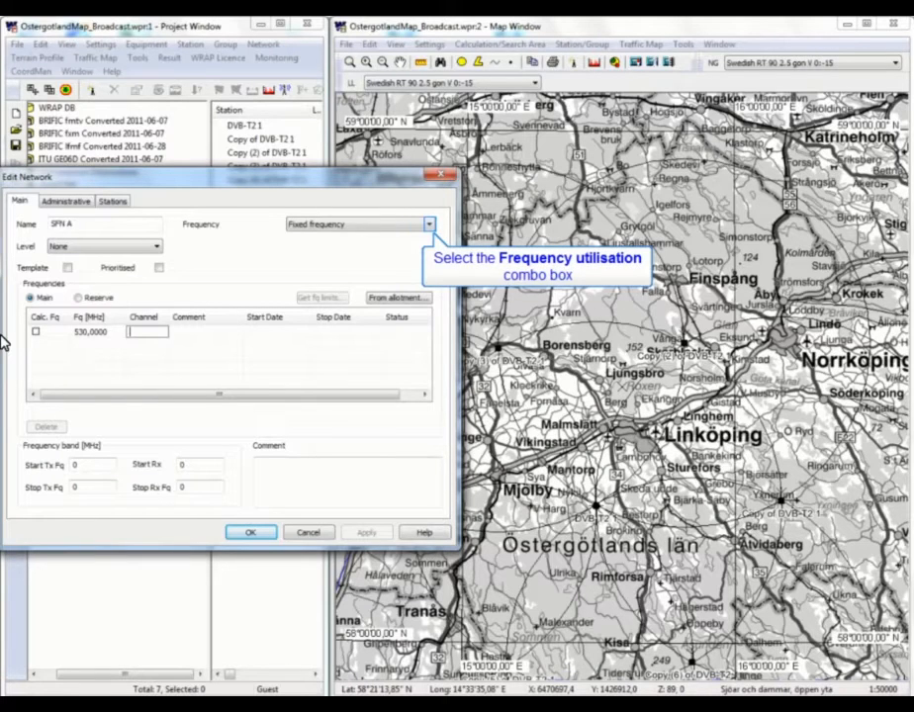
Set the network's frequency utilisation to Single Frequency Net and make it compatible with all classes of station
{"action": "left_click", "coordinate": [429, 227]}
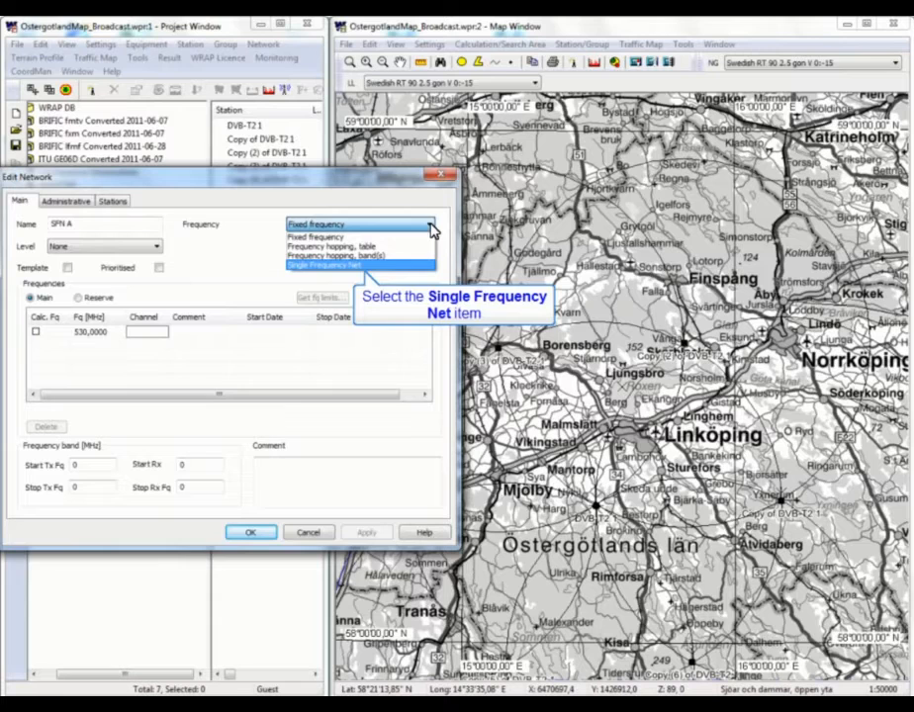
{"action": "left_click", "coordinate": [340, 266]}
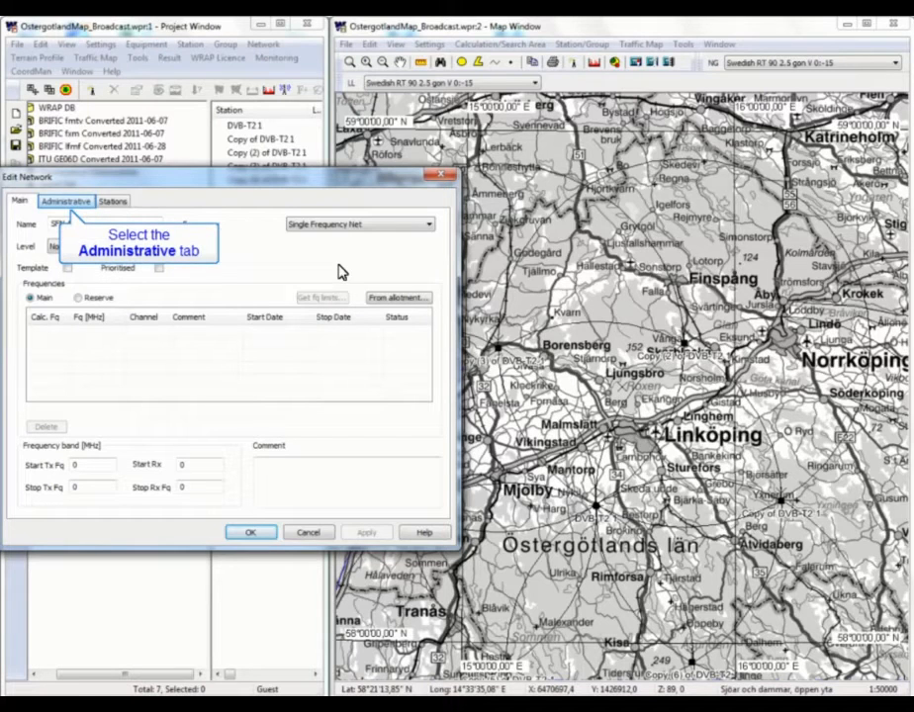
{"action": "left_click", "coordinate": [69, 202]}
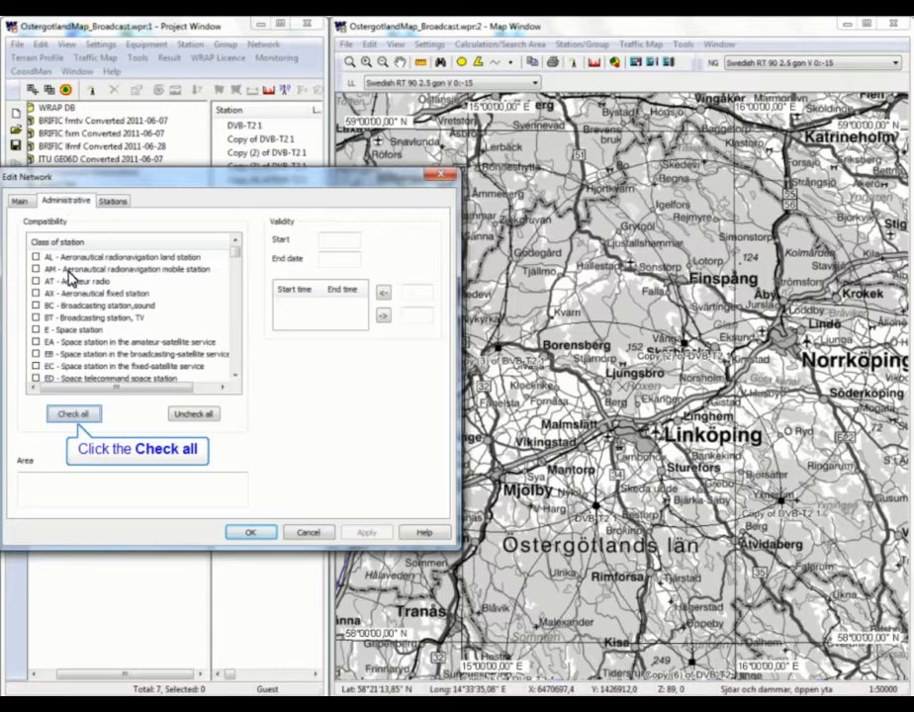
{"action": "left_click", "coordinate": [71, 416]}
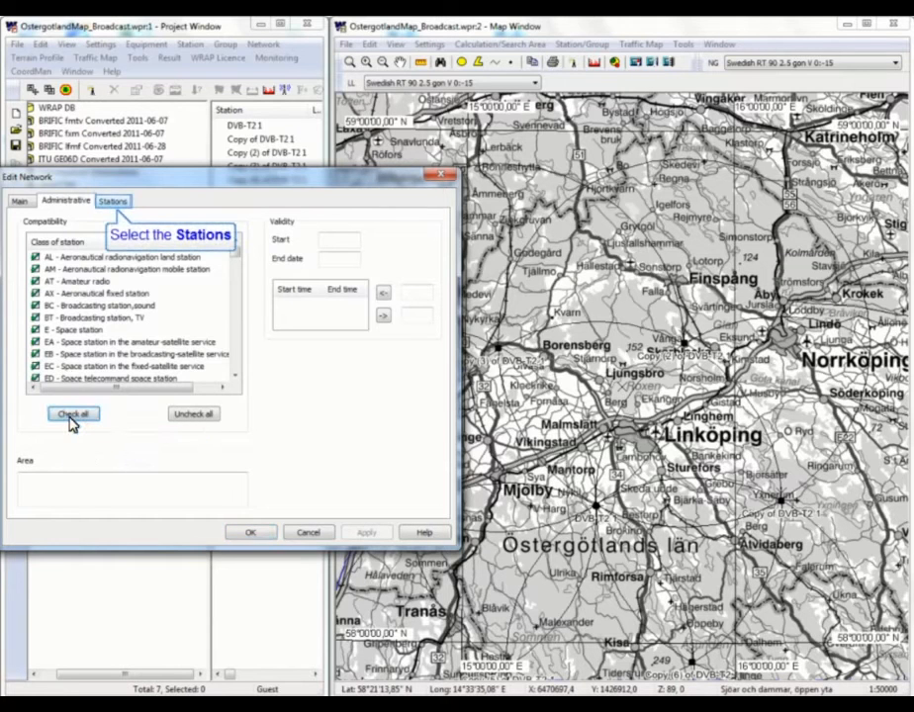
Add station DVB-T2 1 and its six copies to the network and try to save it
{"action": "left_click", "coordinate": [113, 202]}
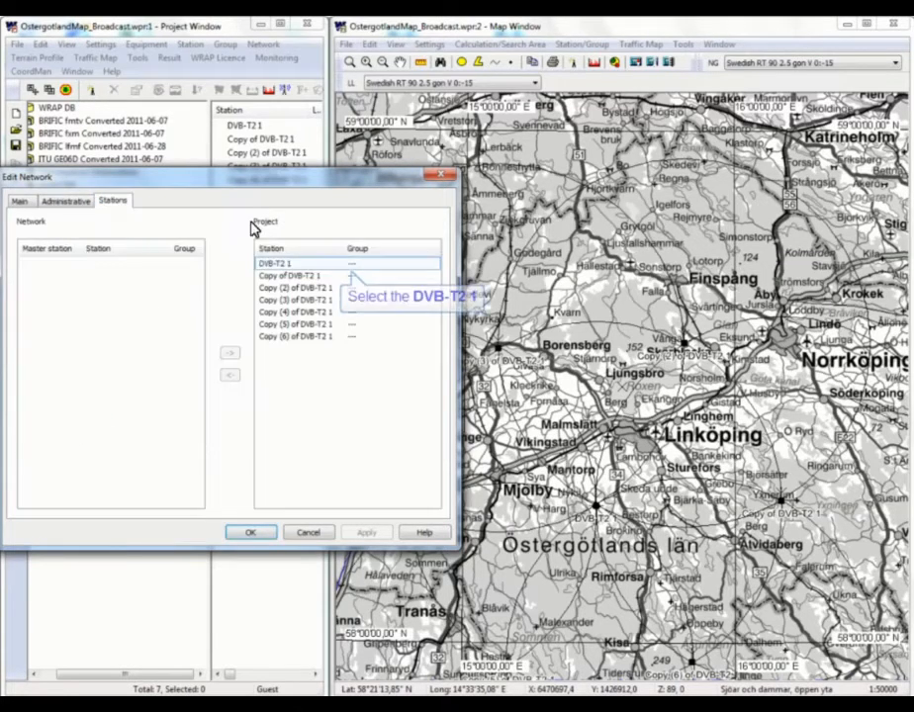
{"action": "left_click", "coordinate": [285, 263]}
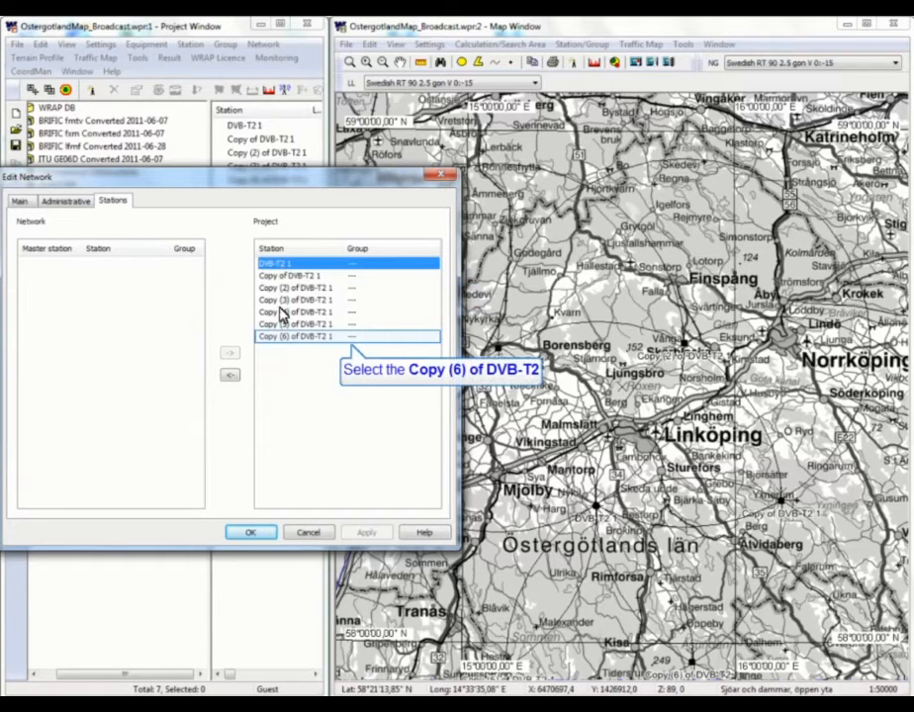
{"action": "left_click", "coordinate": [285, 337], "text": "shift"}
{"action": "left_click", "coordinate": [231, 374]}
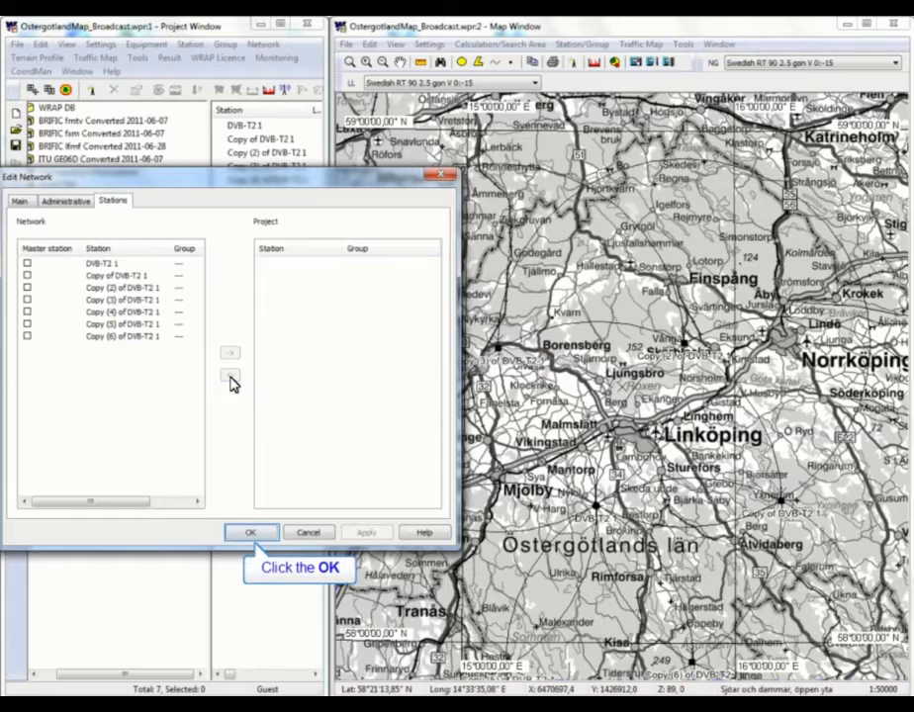
{"action": "left_click", "coordinate": [252, 534]}
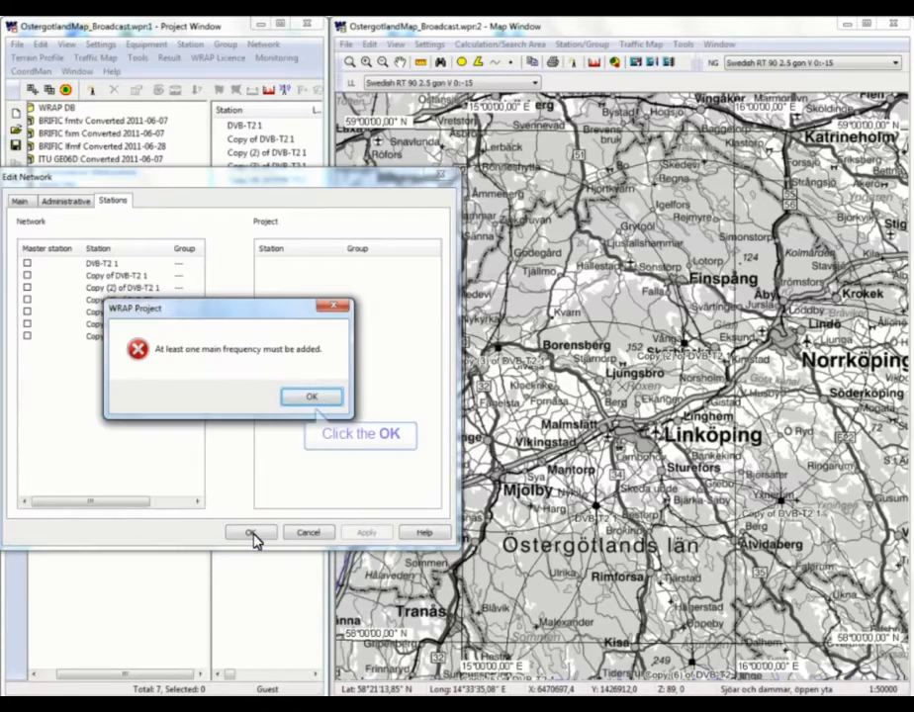
{"action": "left_click", "coordinate": [309, 400]}
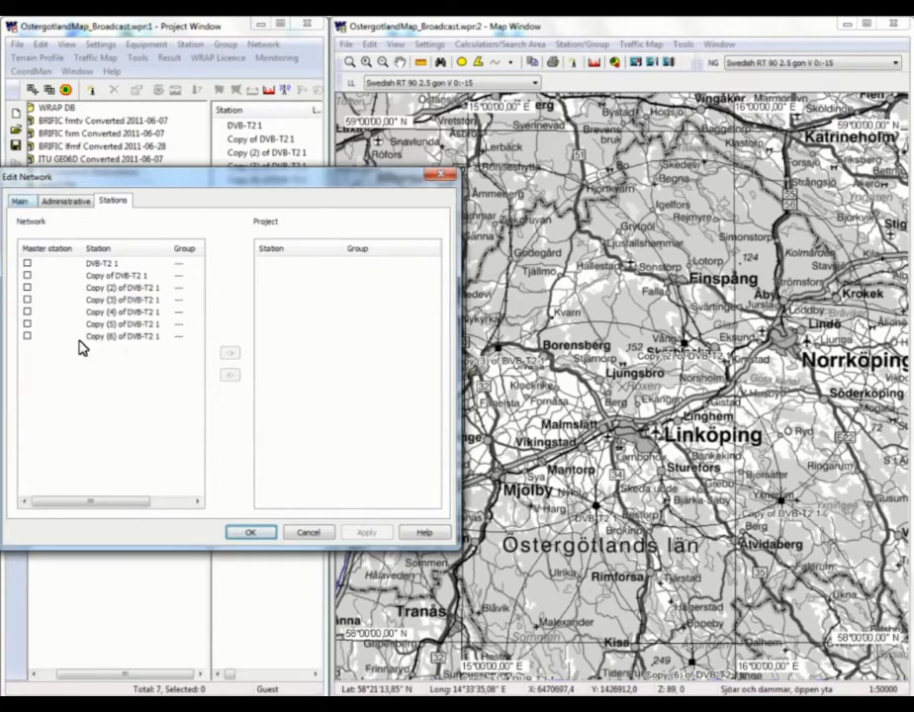
Assign the main frequency 506 MHz, channel 25, to the network from the UHF allotment TV System G IV/V
{"action": "left_click", "coordinate": [20, 202]}
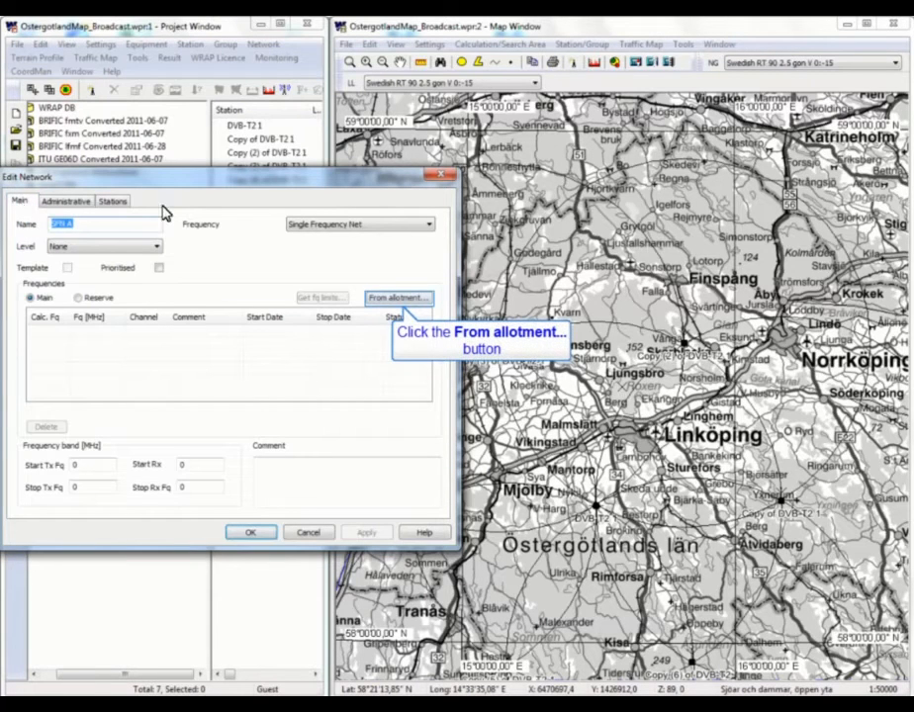
{"action": "left_click", "coordinate": [398, 298]}
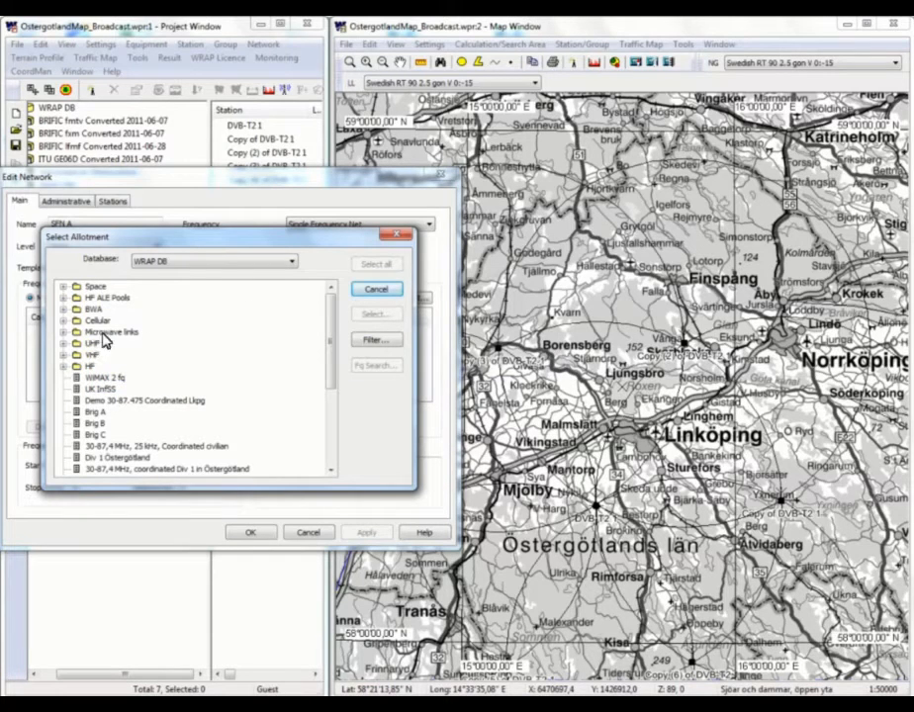
{"action": "left_click", "coordinate": [107, 300]}
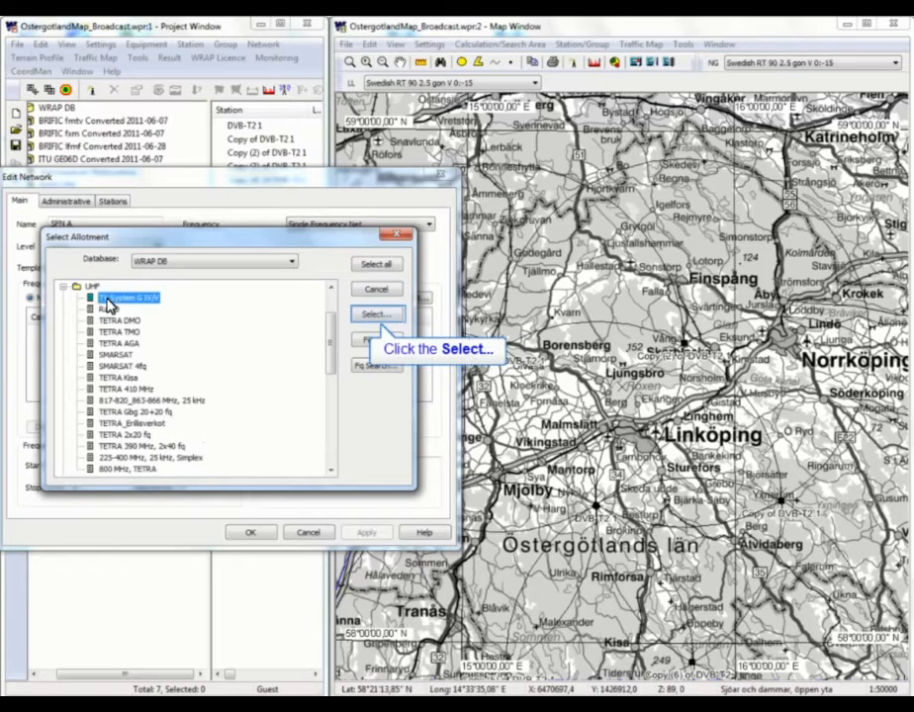
{"action": "left_click", "coordinate": [382, 316]}
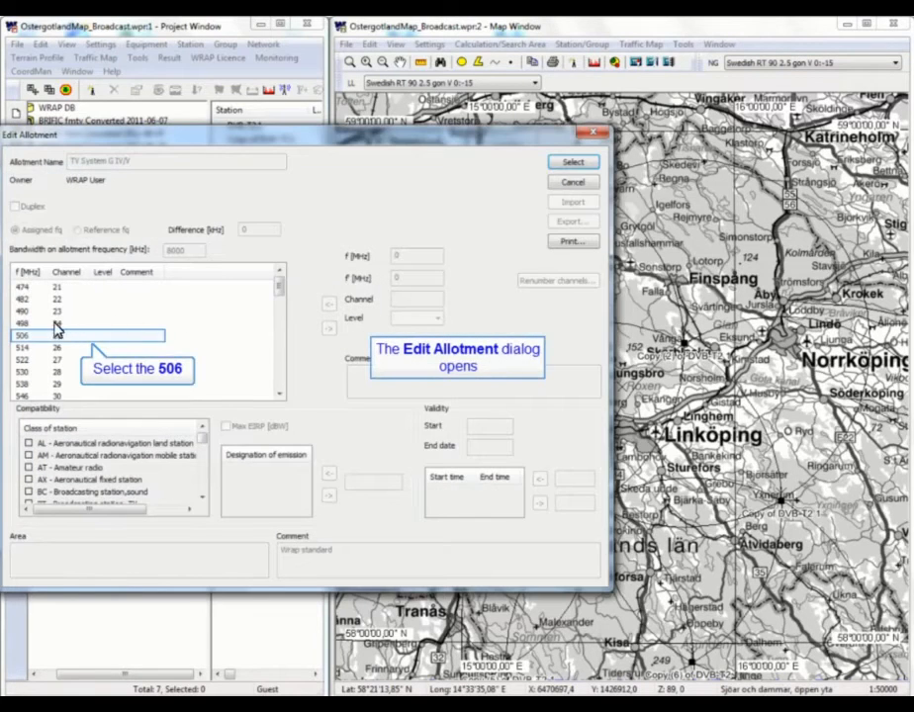
{"action": "left_click", "coordinate": [22, 336]}
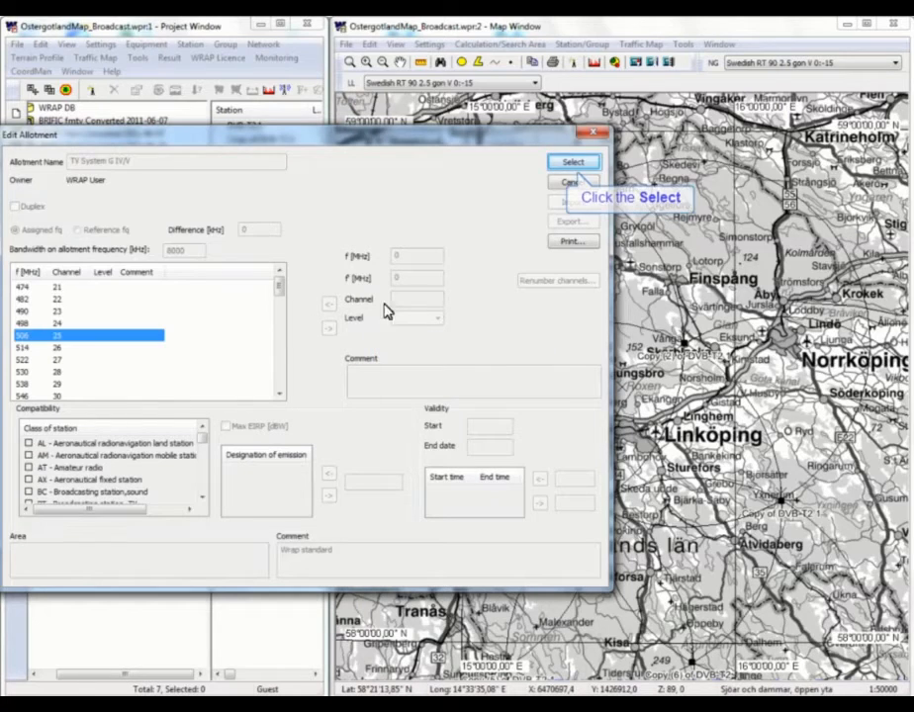
{"action": "left_click", "coordinate": [576, 164]}
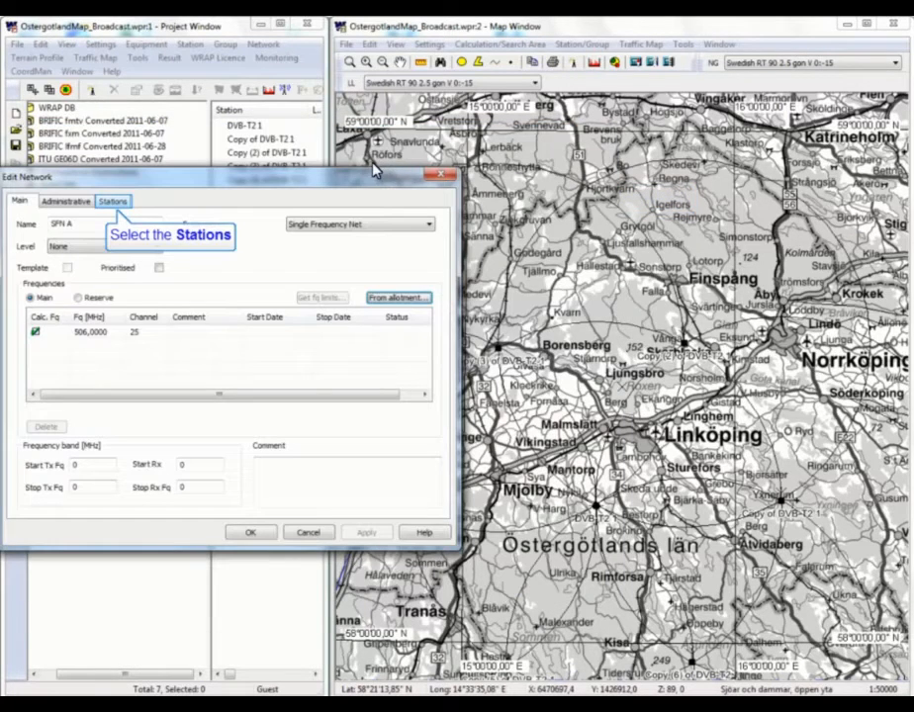
Review the network's stations, save the network and select SFN A among the project's networks
{"action": "left_click", "coordinate": [113, 202]}
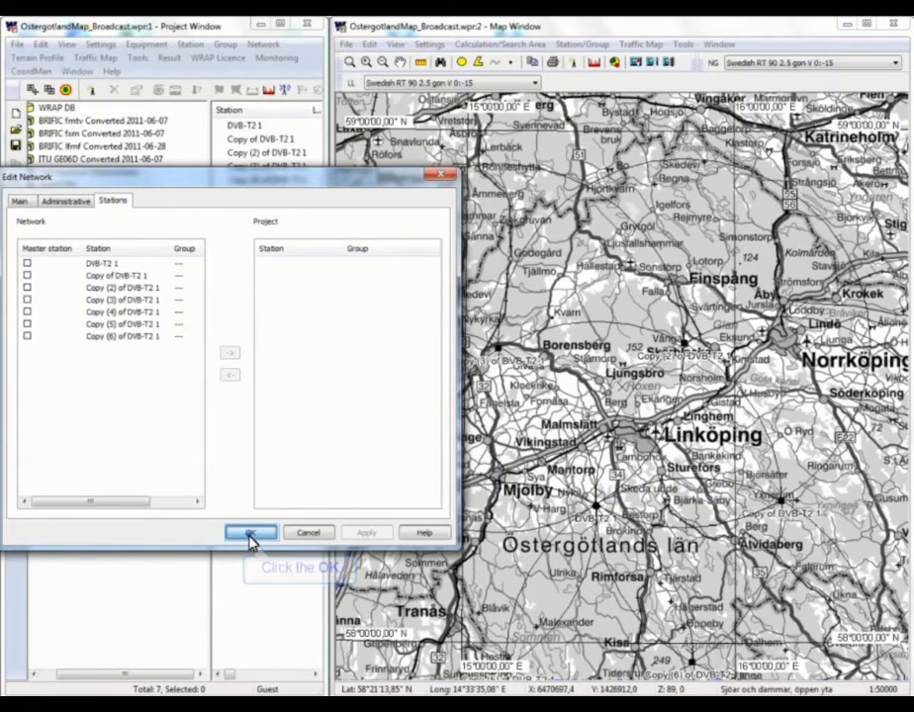
{"action": "left_click", "coordinate": [252, 534]}
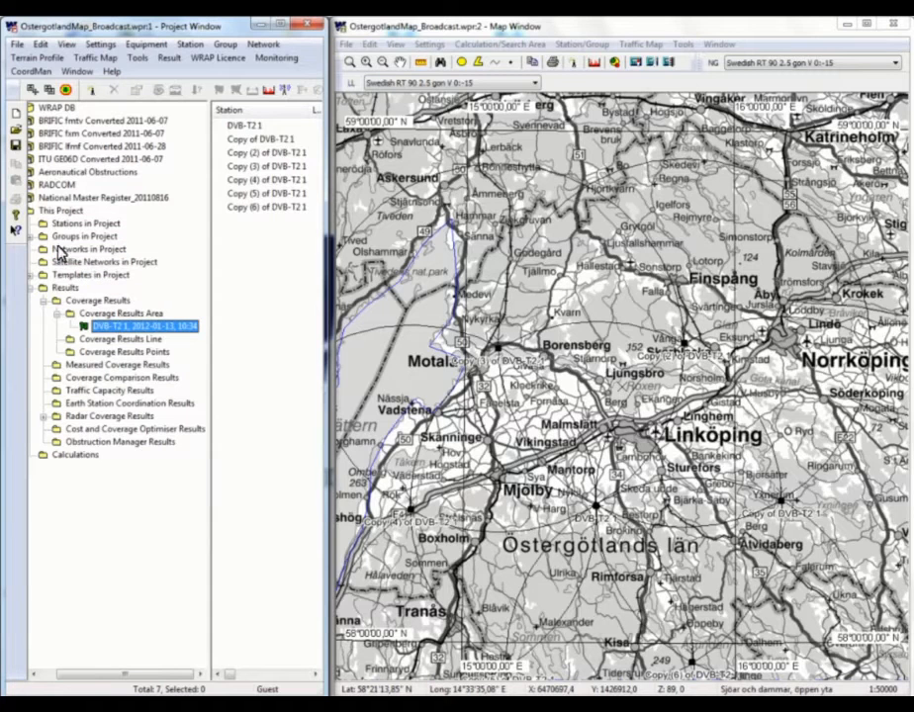
{"action": "left_click", "coordinate": [243, 125]}
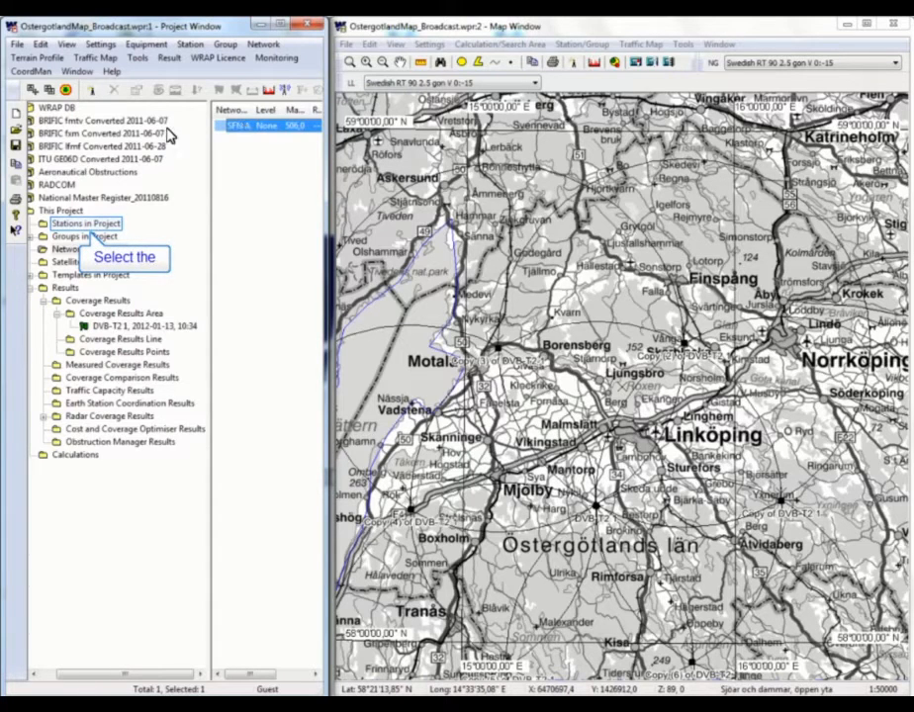
Set up a coverage calculation of type Composite Coverage, S/I for DVB-T2 1 and all its copies
{"action": "left_click", "coordinate": [71, 225]}
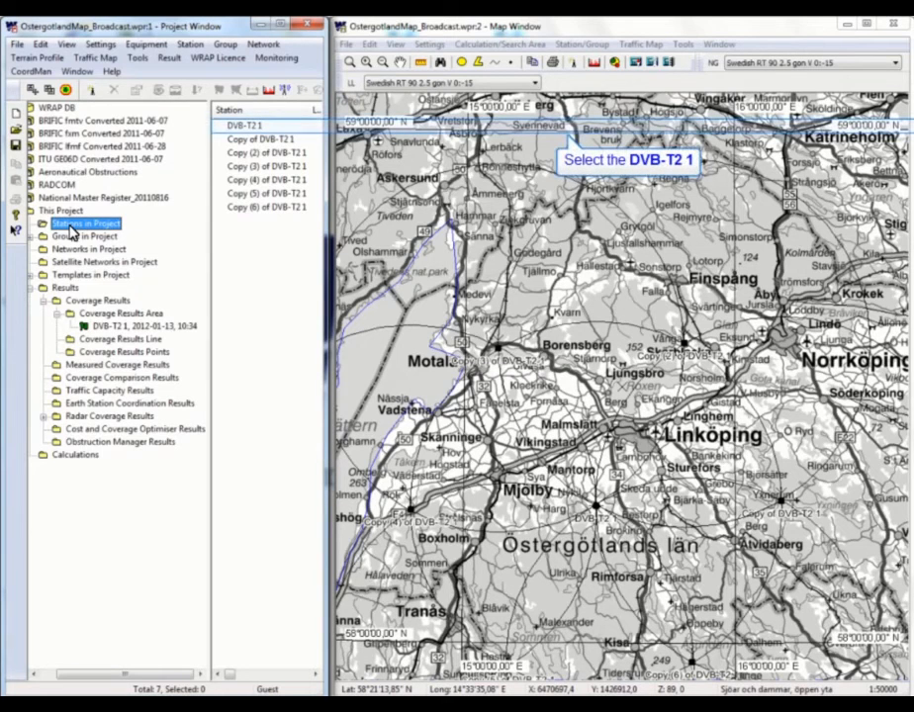
{"action": "left_click", "coordinate": [252, 127]}
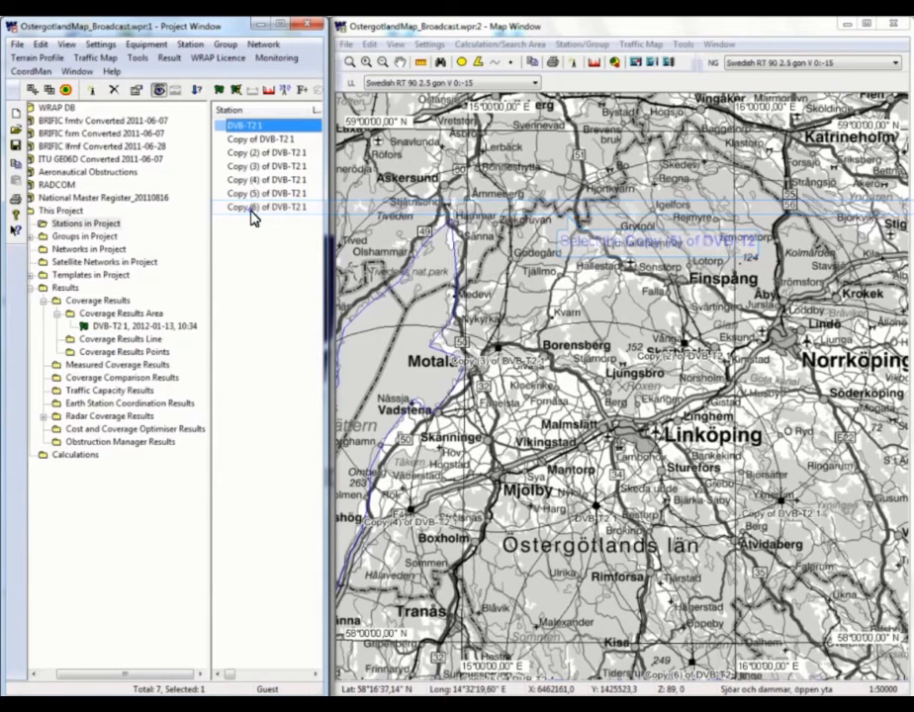
{"action": "left_click", "coordinate": [252, 209], "text": "shift"}
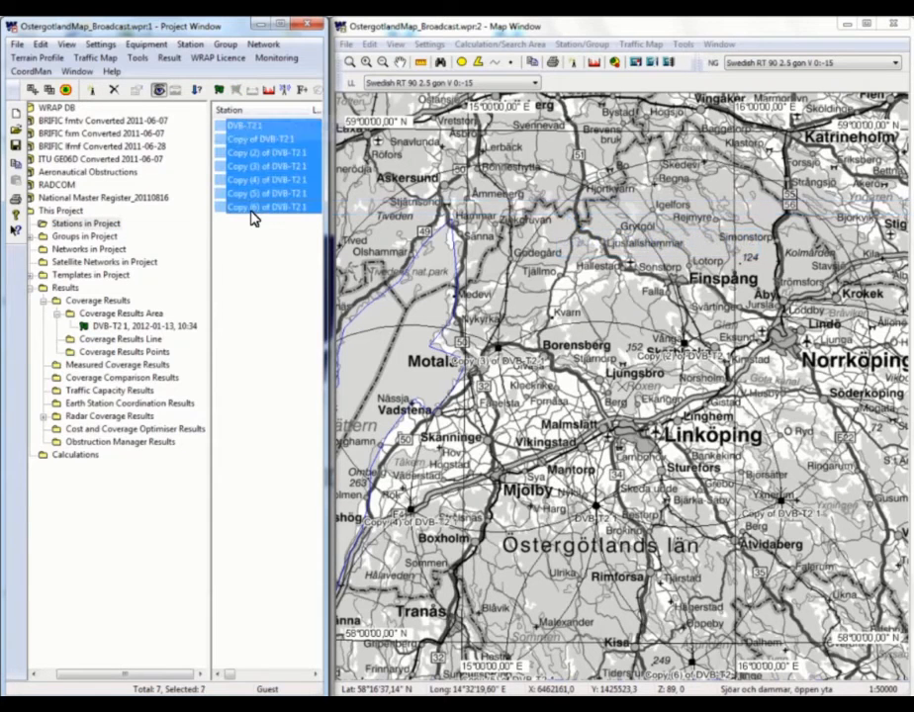
{"action": "left_click", "coordinate": [220, 91]}
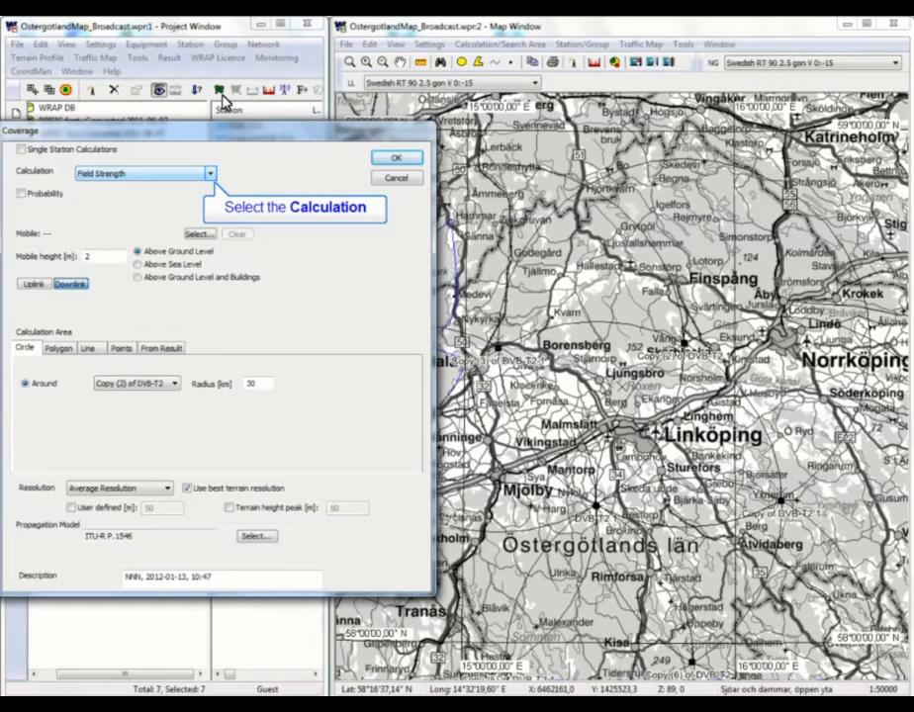
{"action": "left_click", "coordinate": [213, 176]}
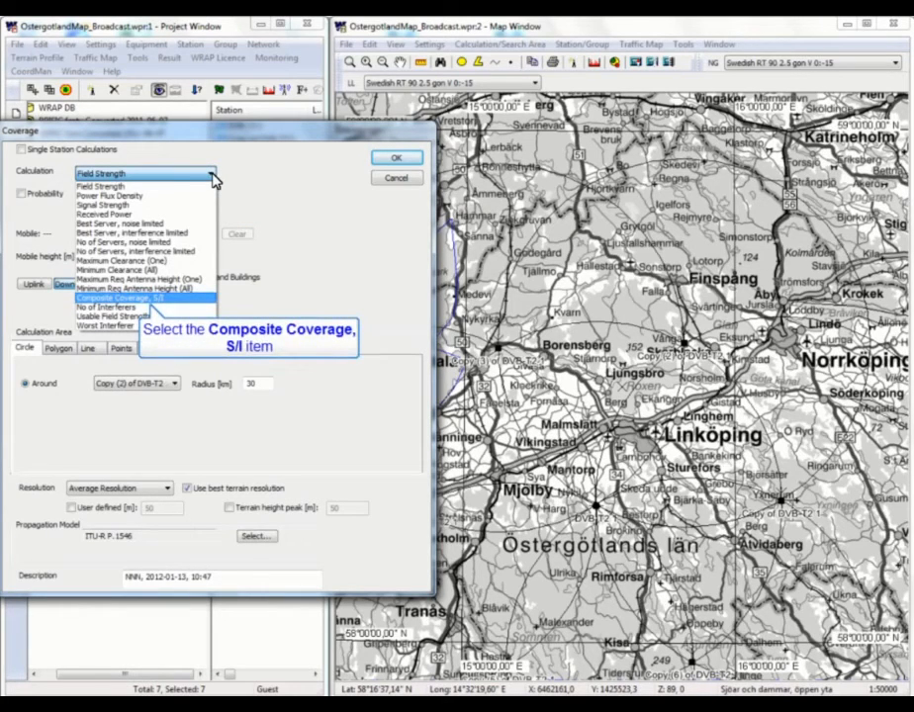
{"action": "left_click", "coordinate": [117, 298]}
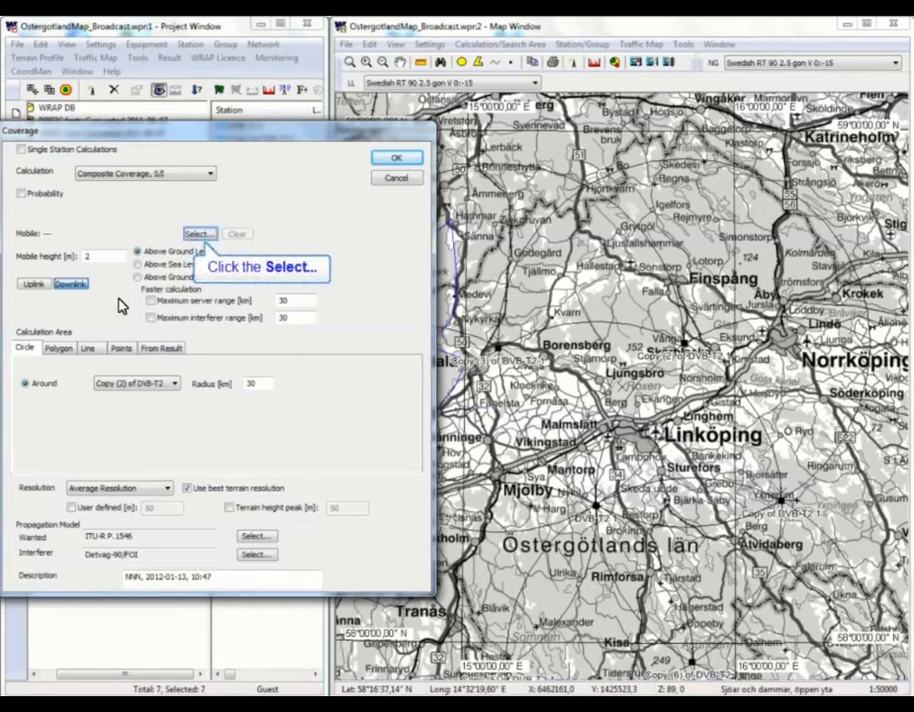
Choose TV DVB-T2 Omni 0 dBi 10 m from WRAP DB Mobiles as the mobile for the coverage calculation
{"action": "left_click", "coordinate": [199, 234]}
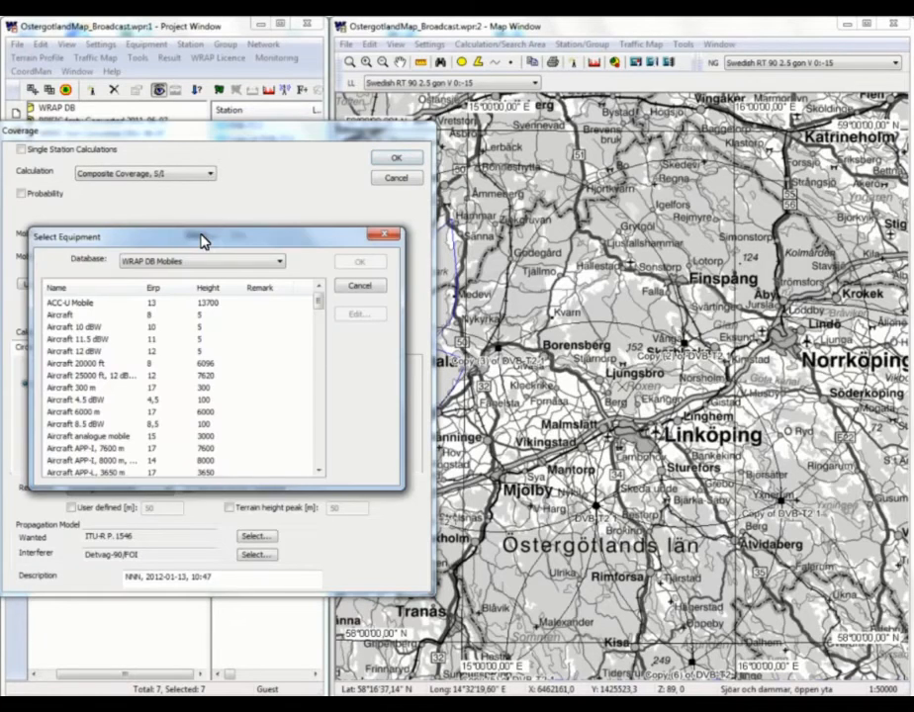
{"action": "left_click_drag", "start_coordinate": [319, 300], "coordinate": [315, 450]}
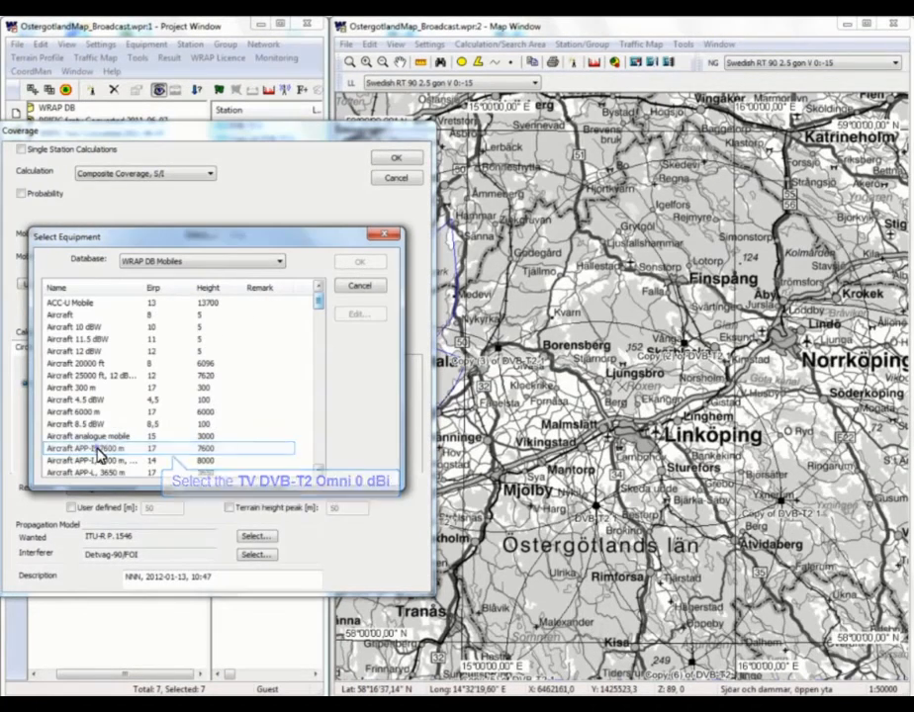
{"action": "left_click", "coordinate": [97, 449]}
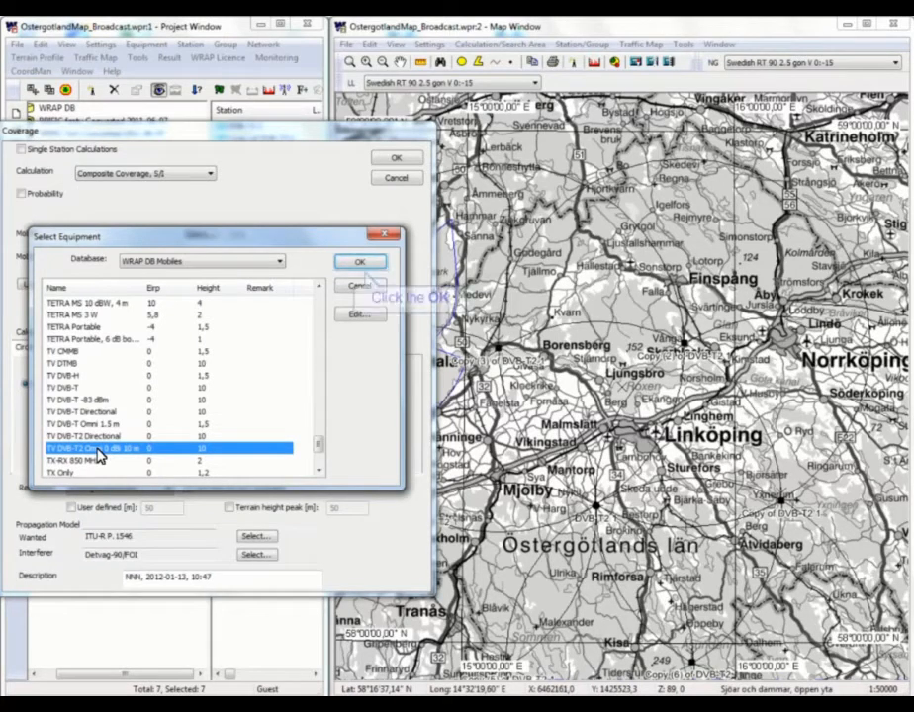
{"action": "left_click", "coordinate": [368, 266]}
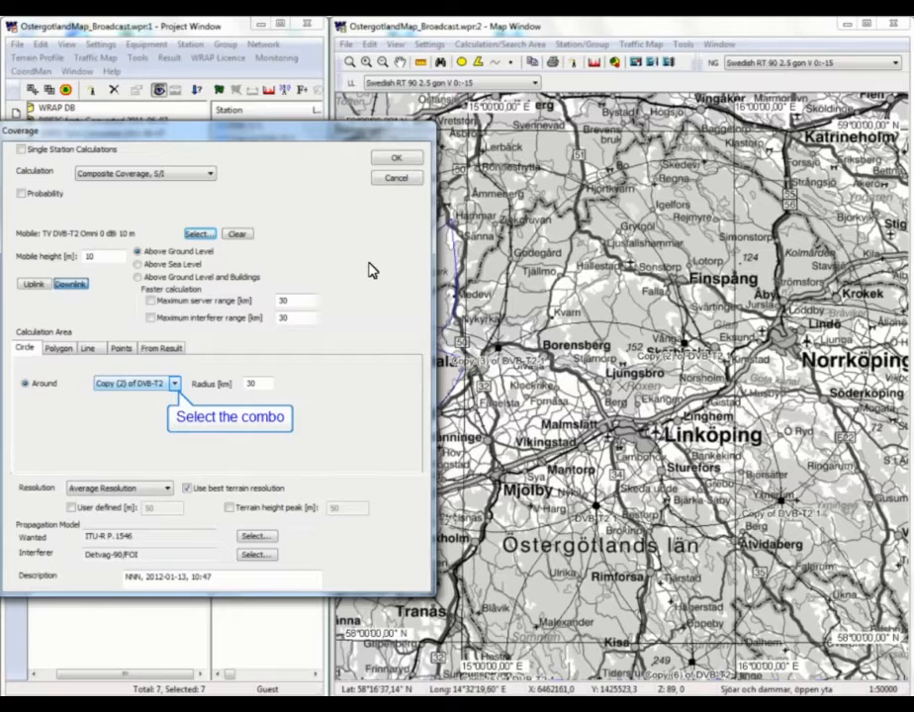
Set the calculation area to a circle of 80 km radius around DVB-T2 1, without using the best terrain resolution
{"action": "left_click", "coordinate": [175, 391]}
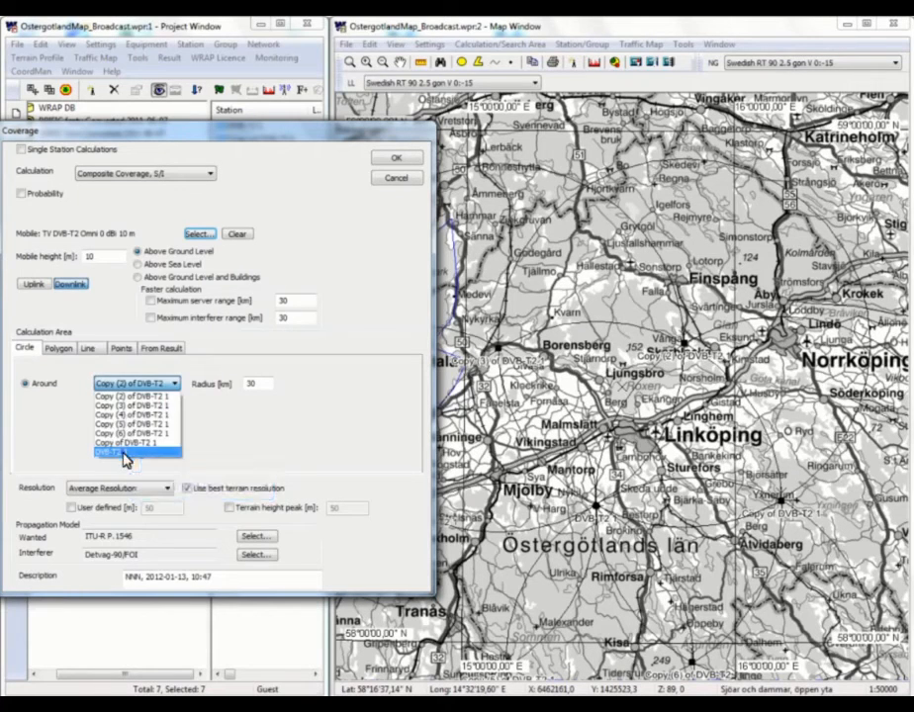
{"action": "left_click", "coordinate": [124, 448]}
{"action": "key", "text": "Tab"}
{"action": "type", "text": "80"}
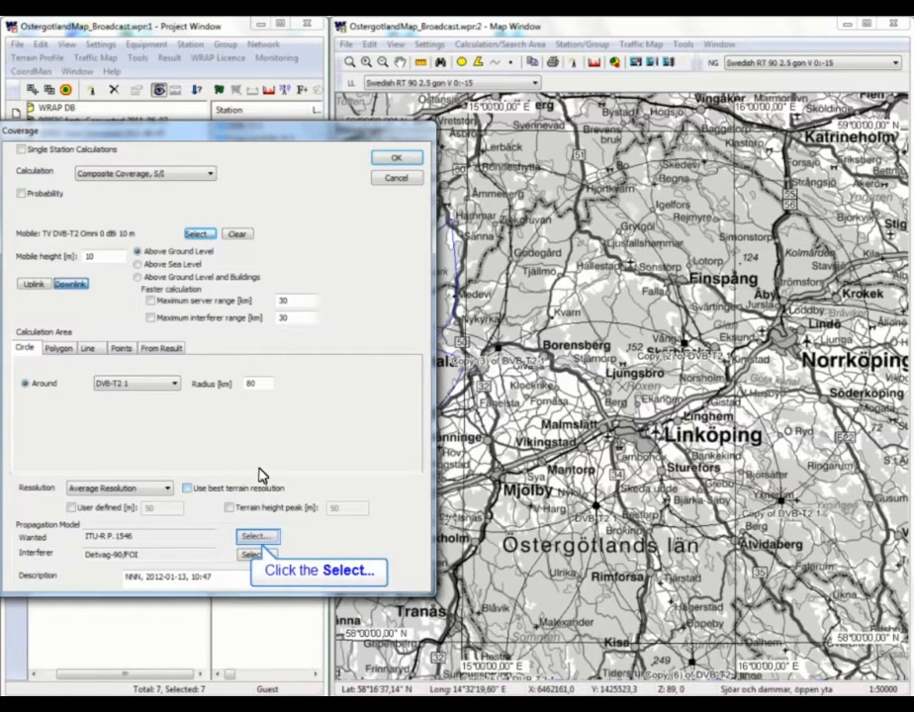
Set both the wanted and the interferer propagation model to Longley-Rice
{"action": "left_click", "coordinate": [260, 538]}
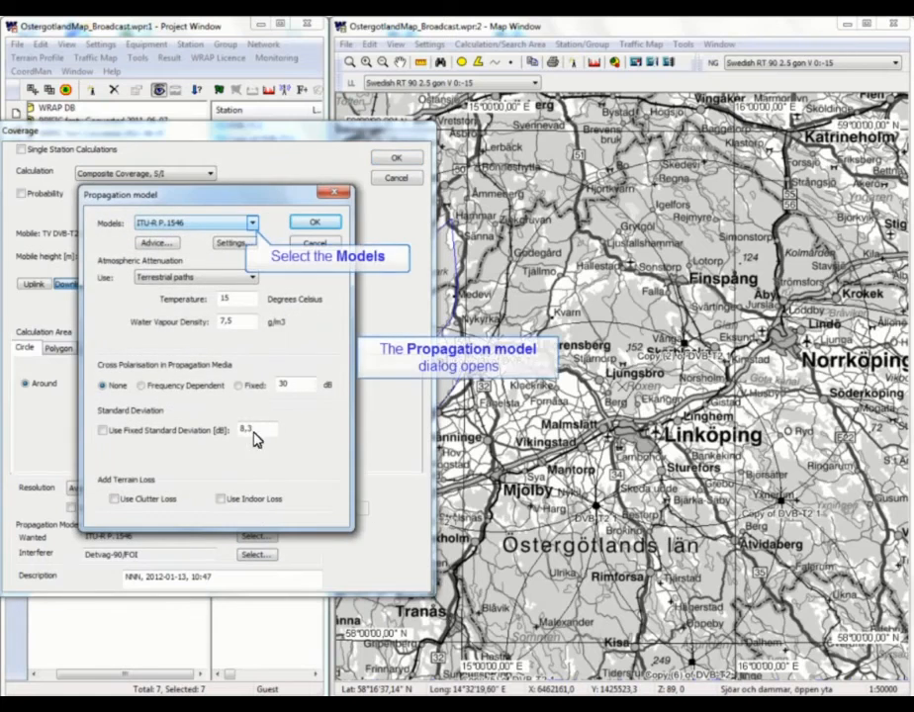
{"action": "left_click", "coordinate": [254, 225]}
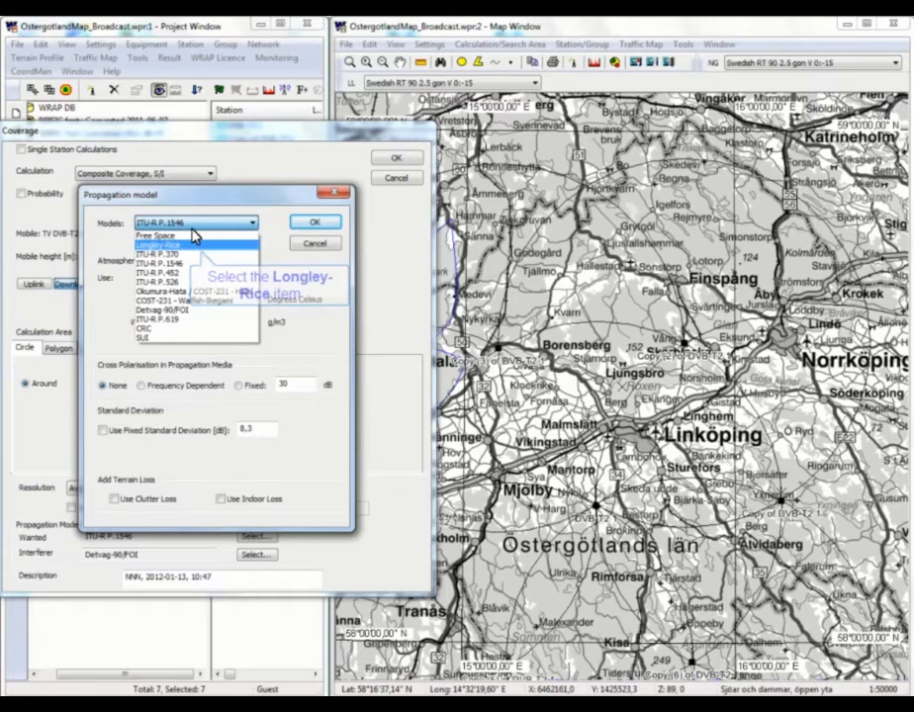
{"action": "left_click", "coordinate": [178, 246]}
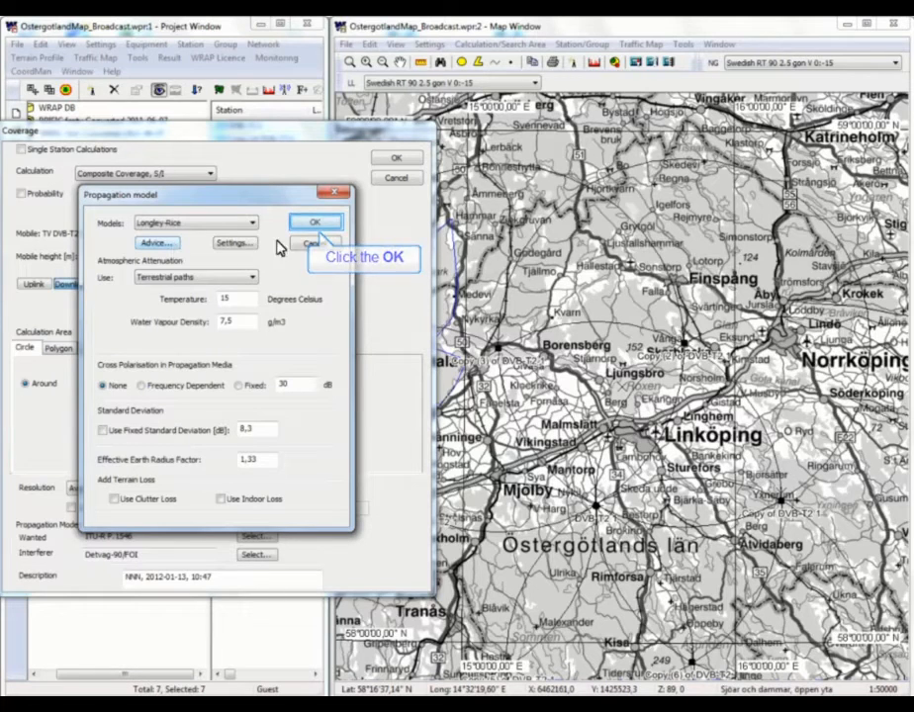
{"action": "left_click", "coordinate": [317, 227]}
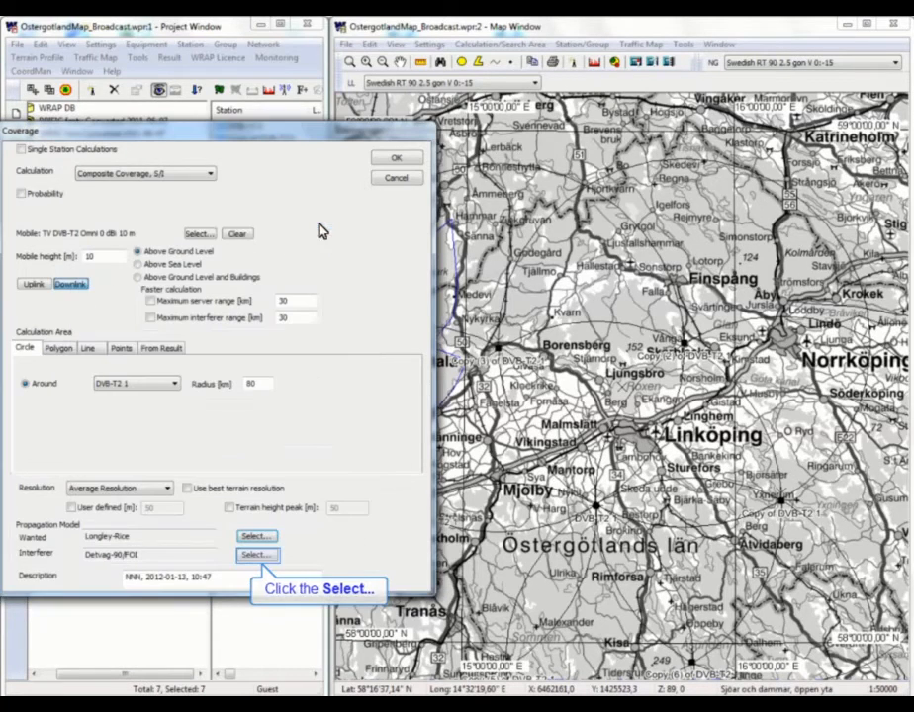
{"action": "left_click", "coordinate": [256, 555]}
{"action": "left_click", "coordinate": [253, 223]}
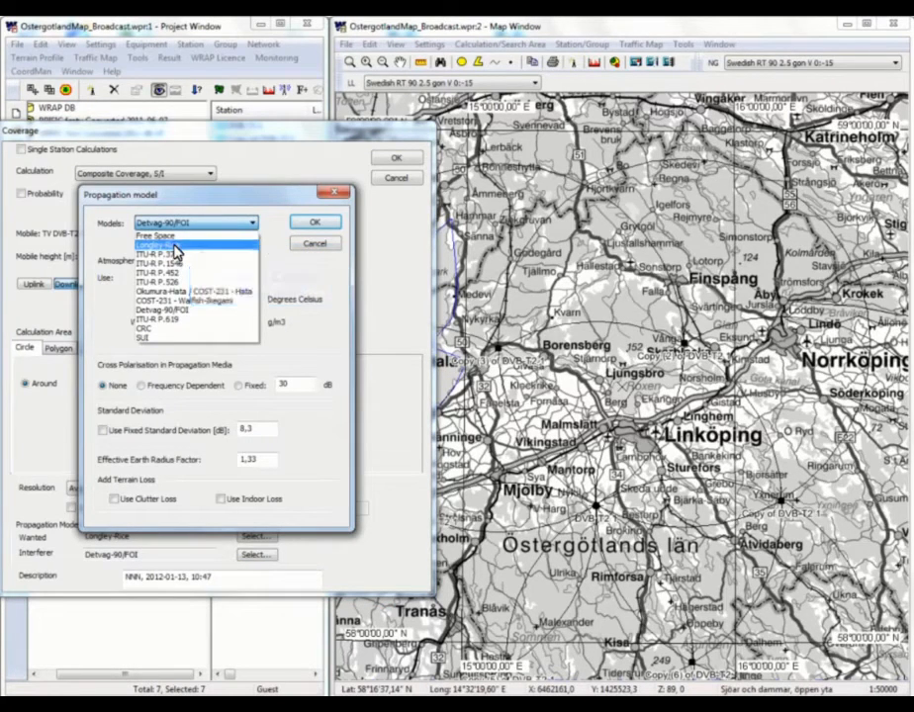
{"action": "left_click", "coordinate": [175, 247]}
{"action": "left_click", "coordinate": [315, 223]}
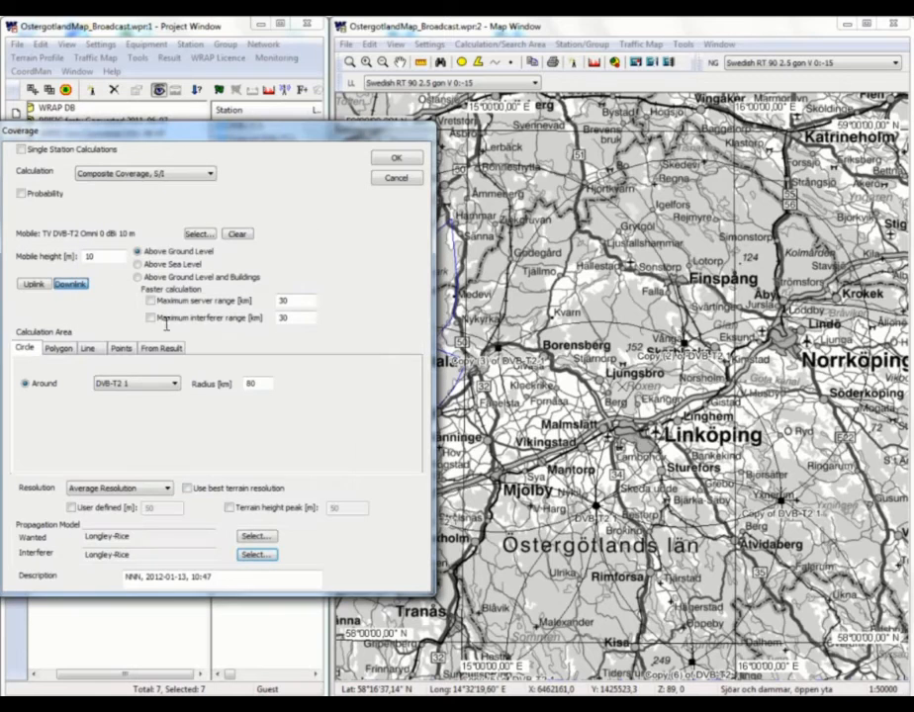
Replace the NNN prefix in the description with "Composite S/I, SFN A" and run the coverage calculation with probability turned off
{"action": "double_click", "coordinate": [131, 578]}
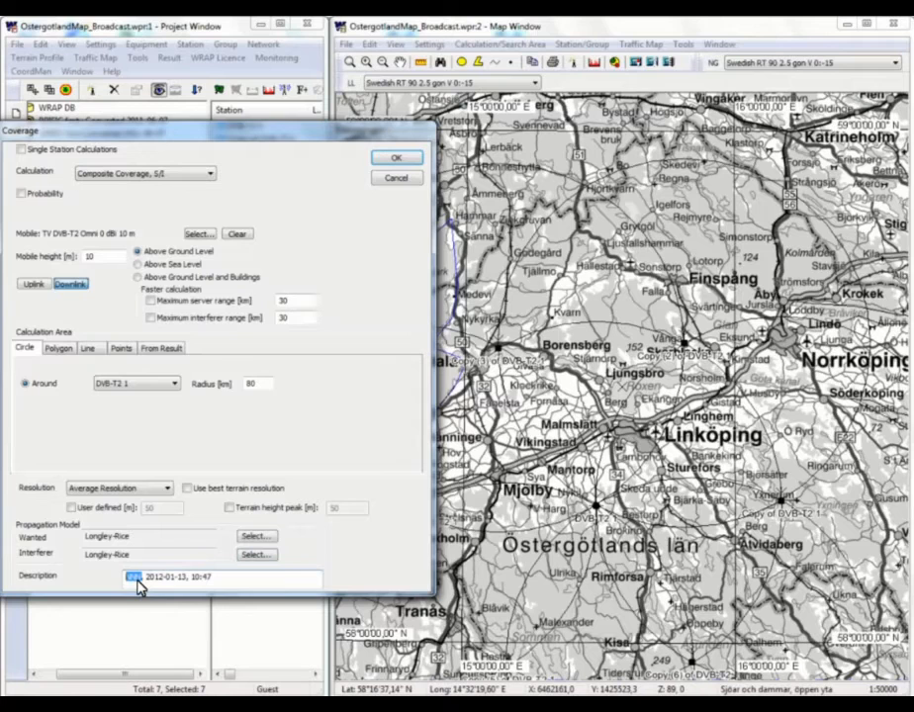
{"action": "type", "text": "Composite"}
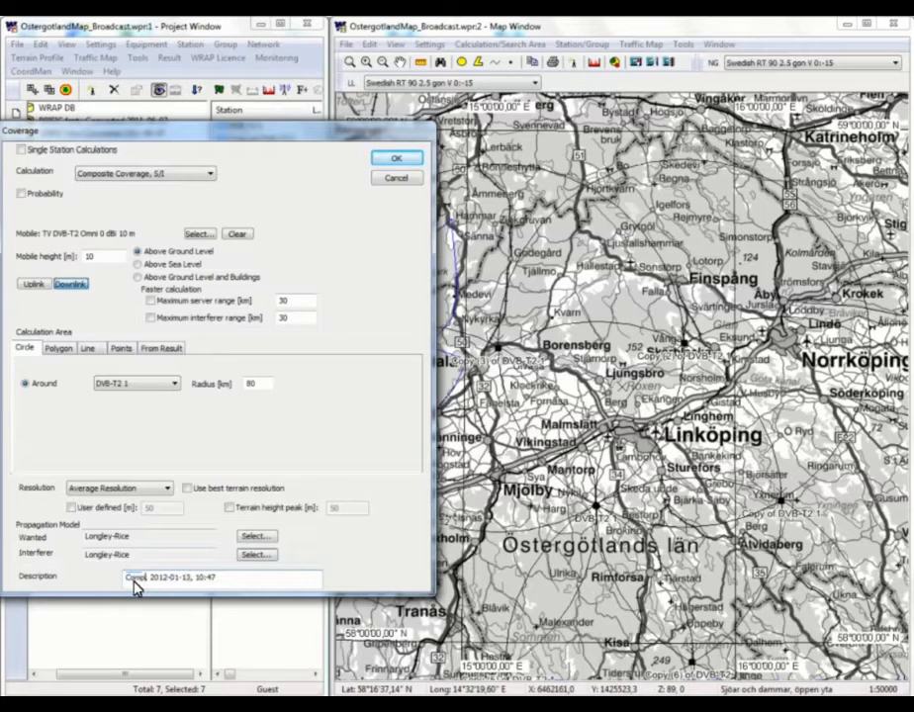
{"action": "type", "text": " S/I, SRF"}
{"action": "key", "text": "BackSpace"}
{"action": "key", "text": "BackSpace"}
{"action": "type", "text": "FN A"}
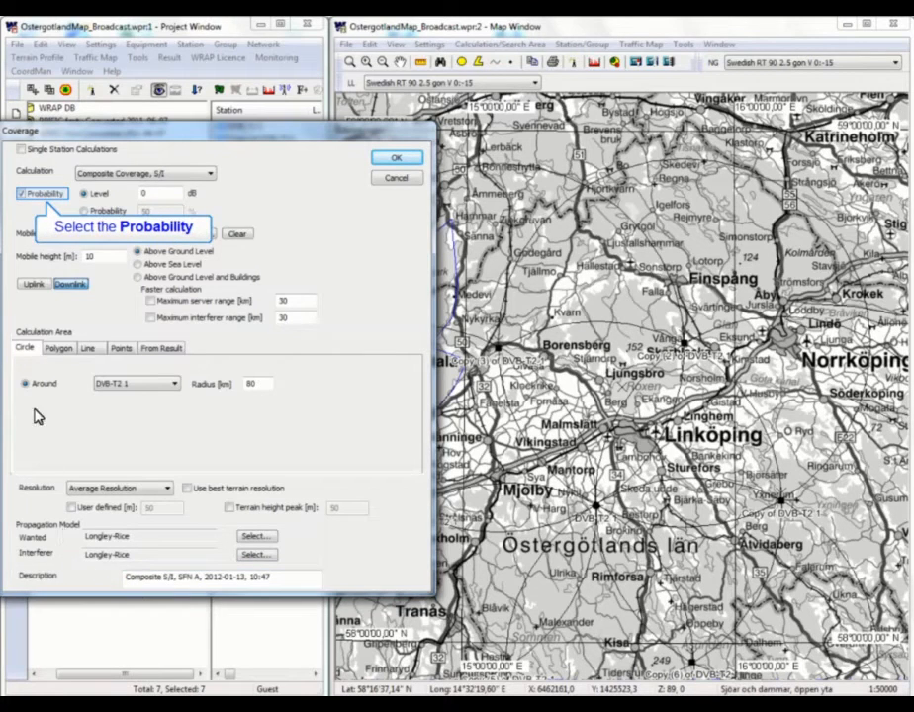
{"action": "left_click", "coordinate": [24, 197]}
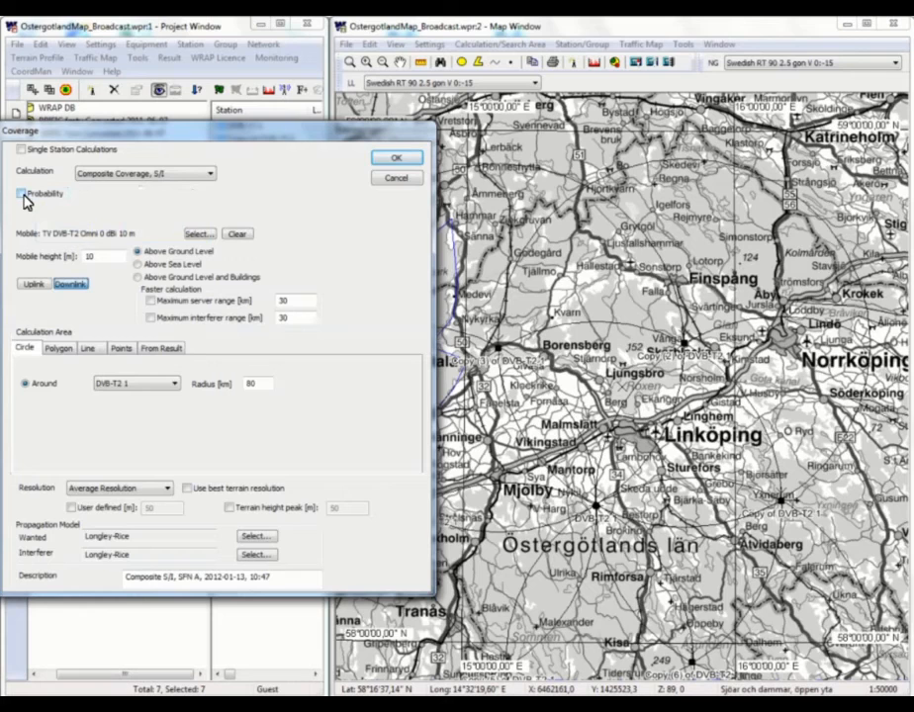
{"action": "left_click", "coordinate": [396, 161]}
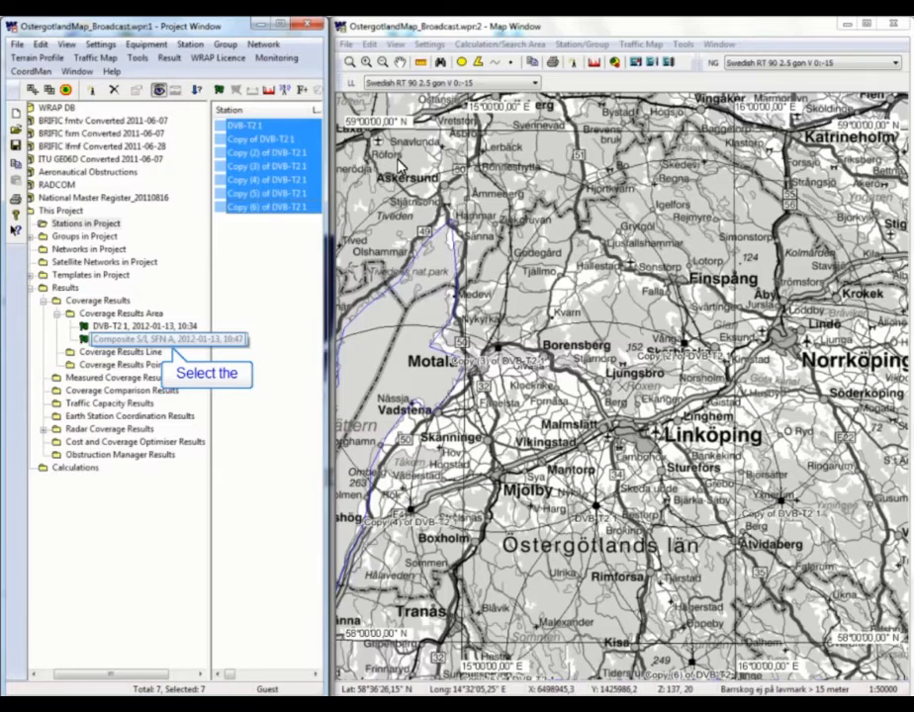
Make the coverage area result Composite S/I, SFN A visible on the map
{"action": "left_click", "coordinate": [115, 340]}
{"action": "right_click", "coordinate": [116, 342]}
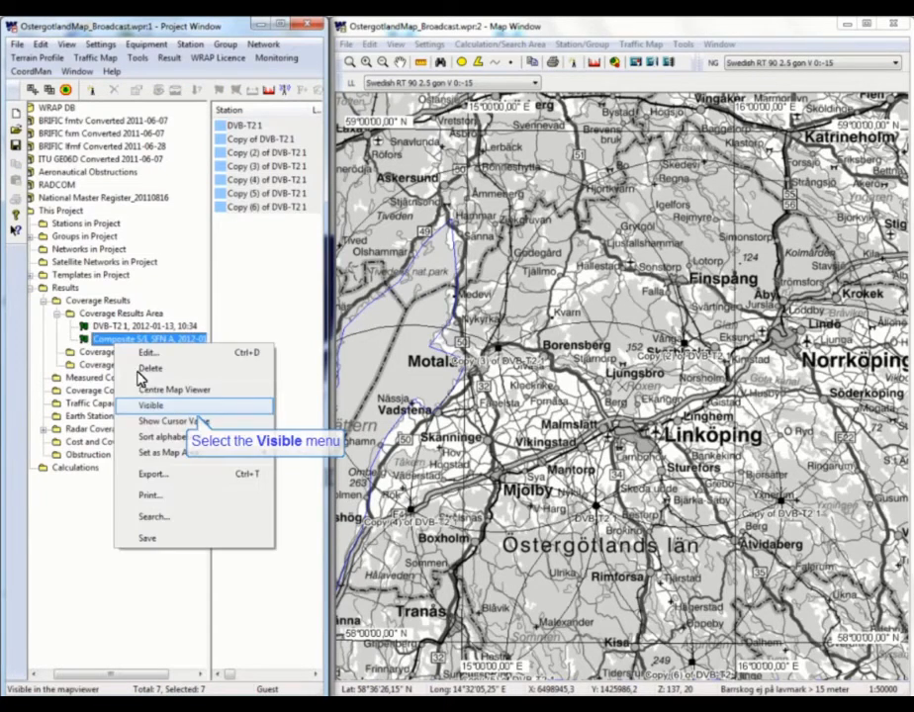
{"action": "left_click", "coordinate": [149, 406]}
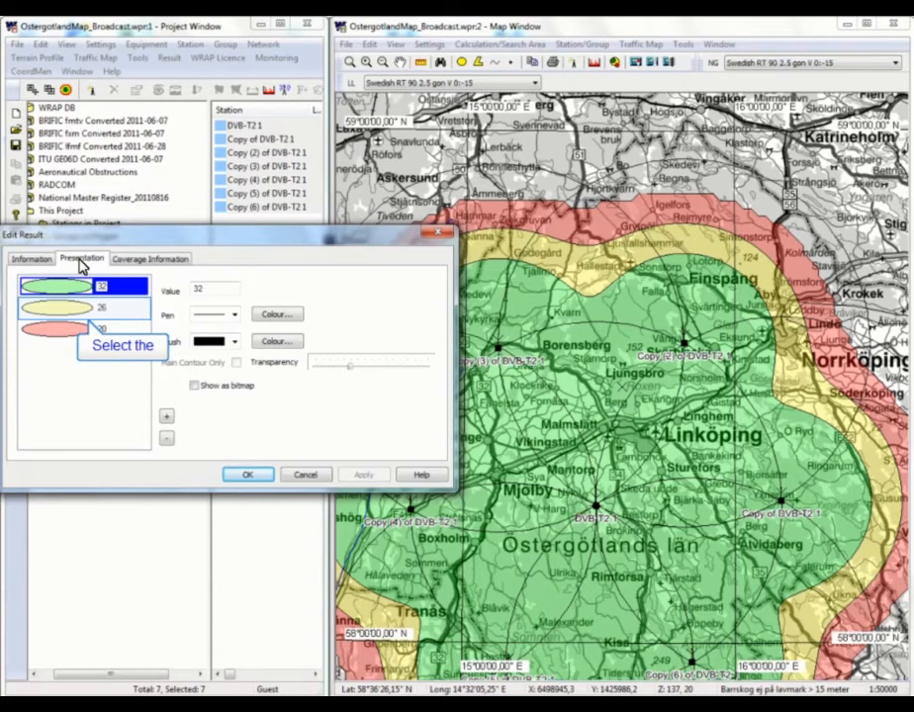
Examine the contour levels in the composite result's presentation settings and the extent of its coverage on the map
{"action": "left_click", "coordinate": [68, 314]}
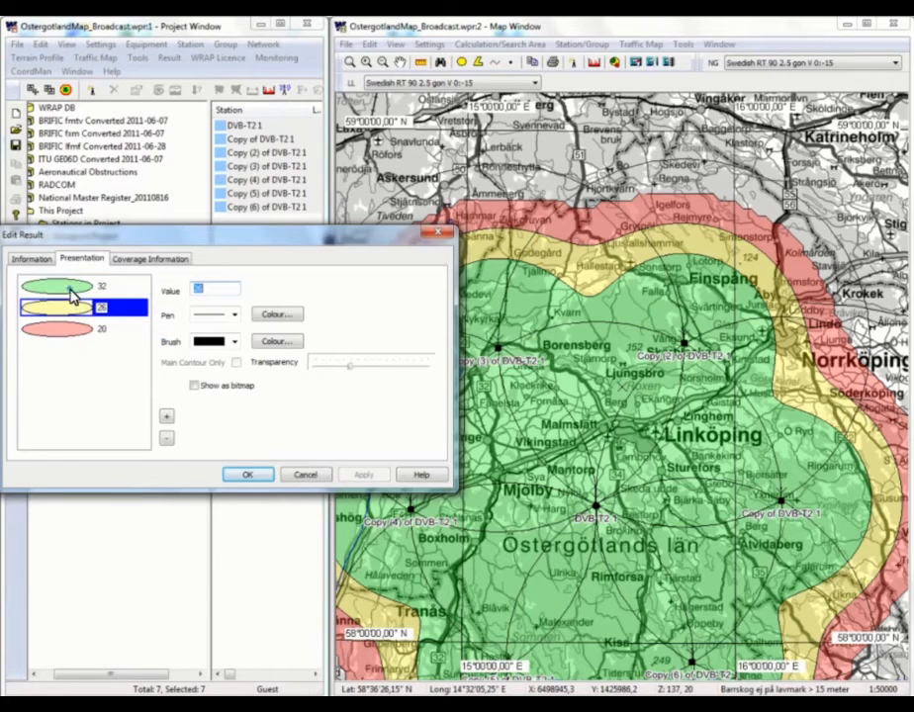
{"action": "left_click", "coordinate": [67, 288]}
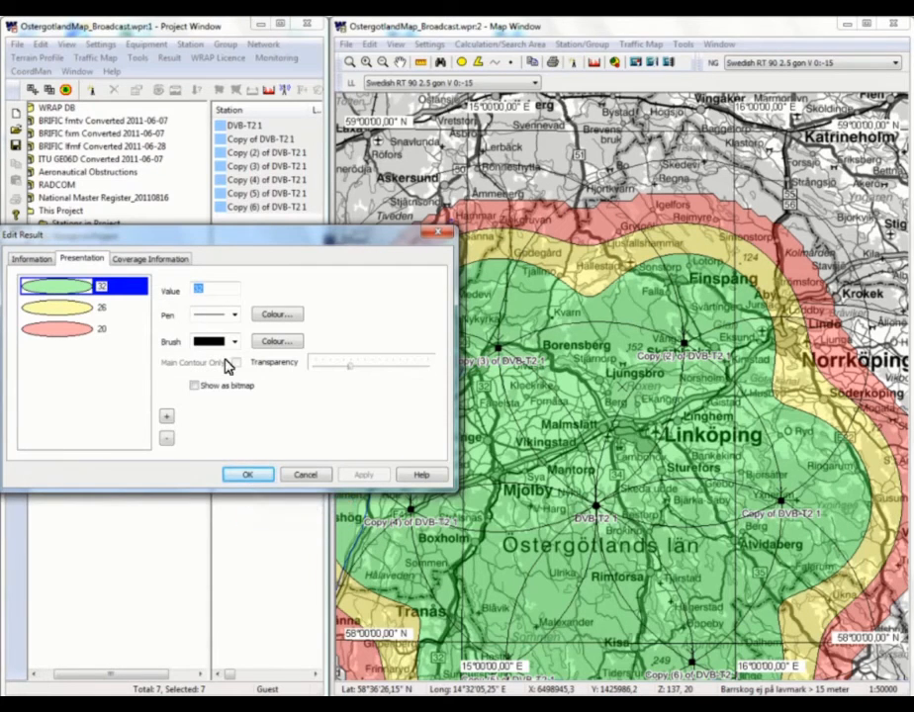
{"action": "left_click", "coordinate": [252, 477]}
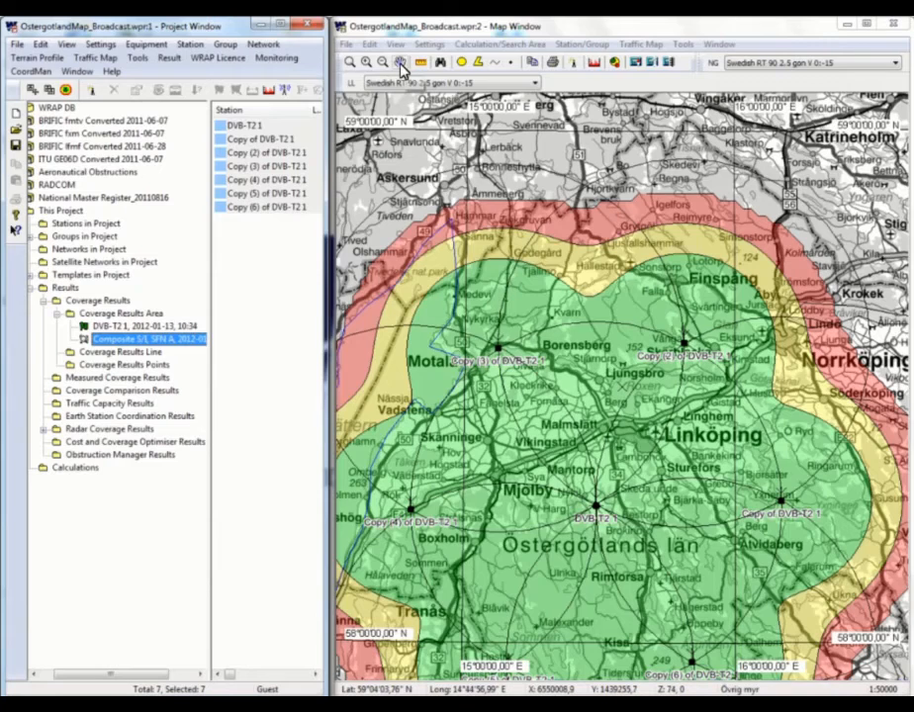
{"action": "left_click", "coordinate": [575, 521]}
{"action": "left_click_drag", "start_coordinate": [575, 519], "coordinate": [634, 430]}
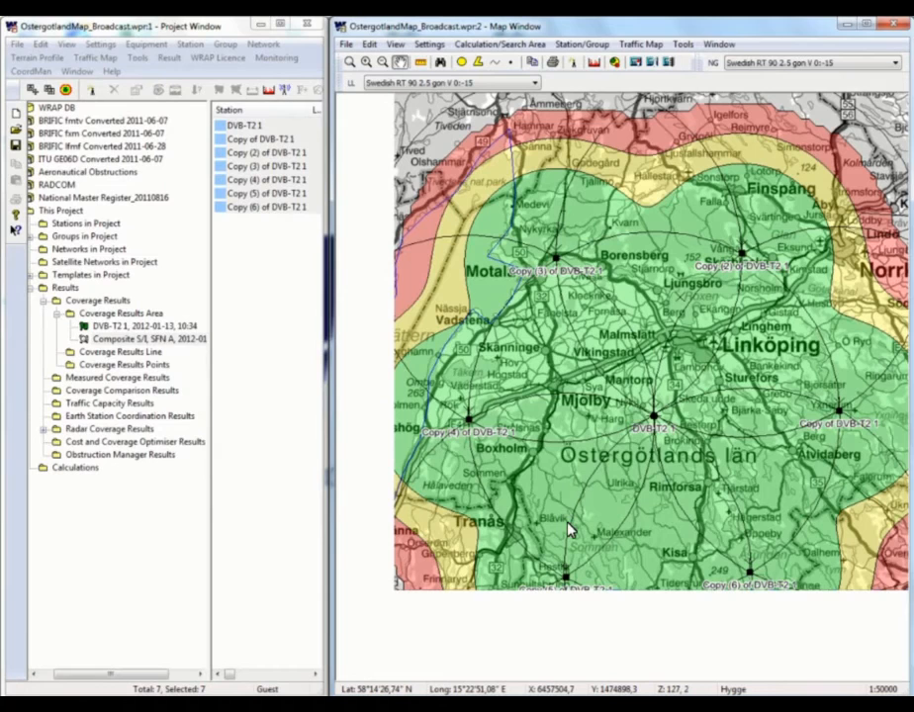
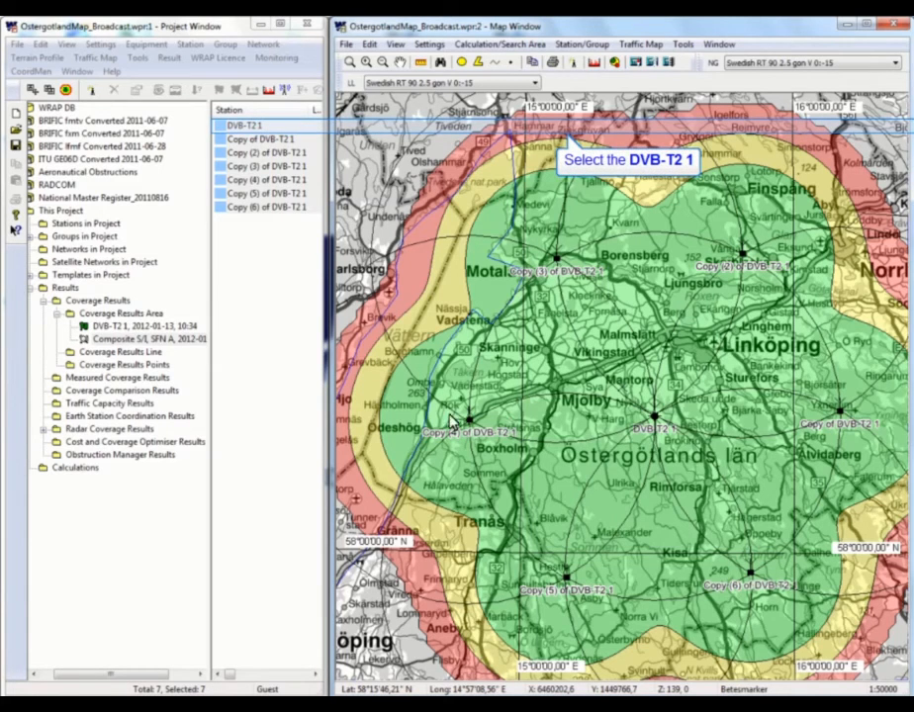
Select DVB-T2 1 and all its copies in the project's station list
{"action": "left_click", "coordinate": [253, 128]}
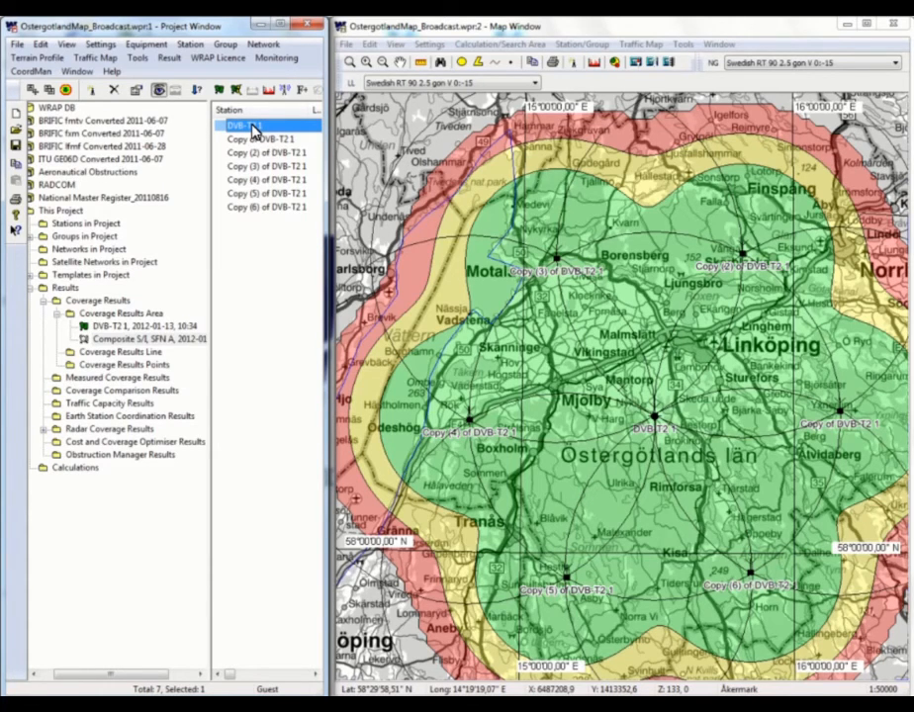
{"action": "left_click", "coordinate": [210, 218]}
{"action": "key", "text": "ctrl+a"}
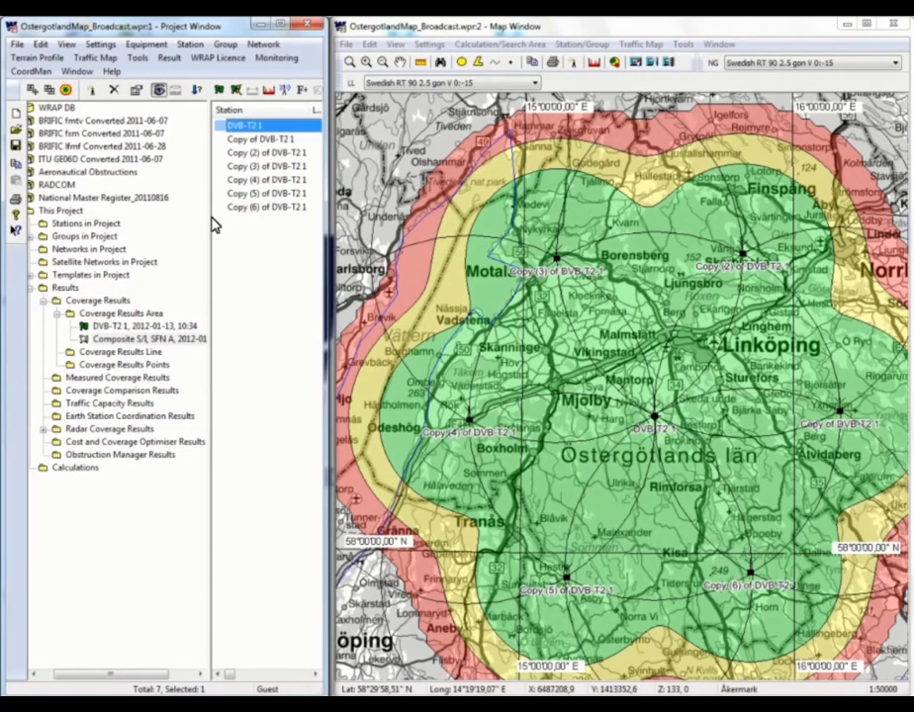